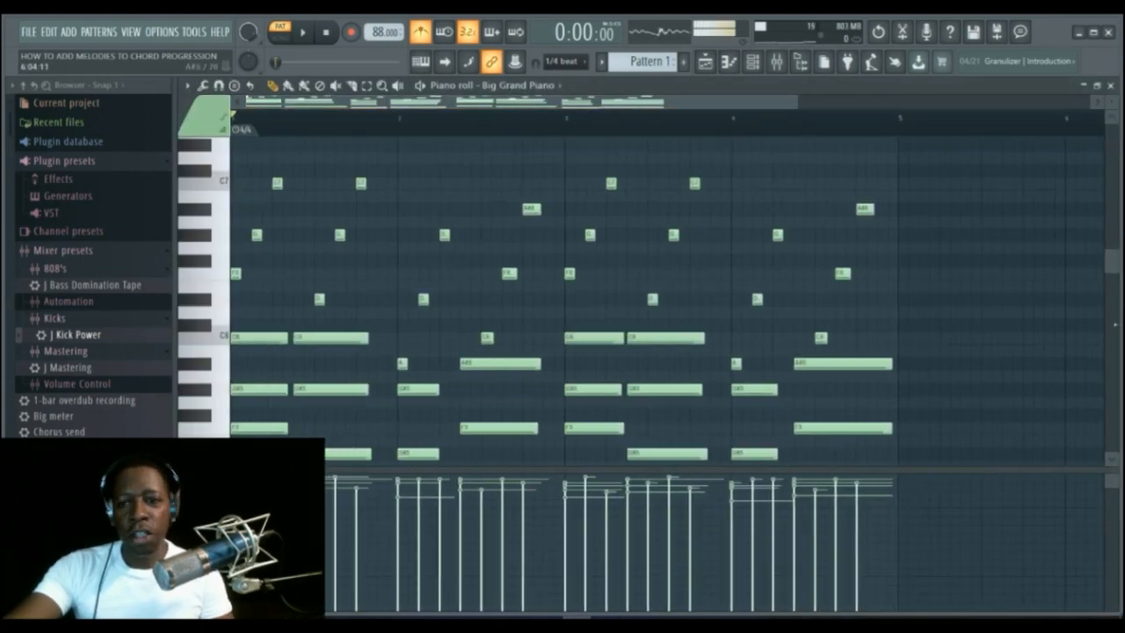
Scroll through the piano roll to examine the chord progression's notes in the upper and lower octaves.
mouse_move(1118, 257)
mouse_down()
mouse_move(1116, 269)
mouse_move(1114, 255)
mouse_up()
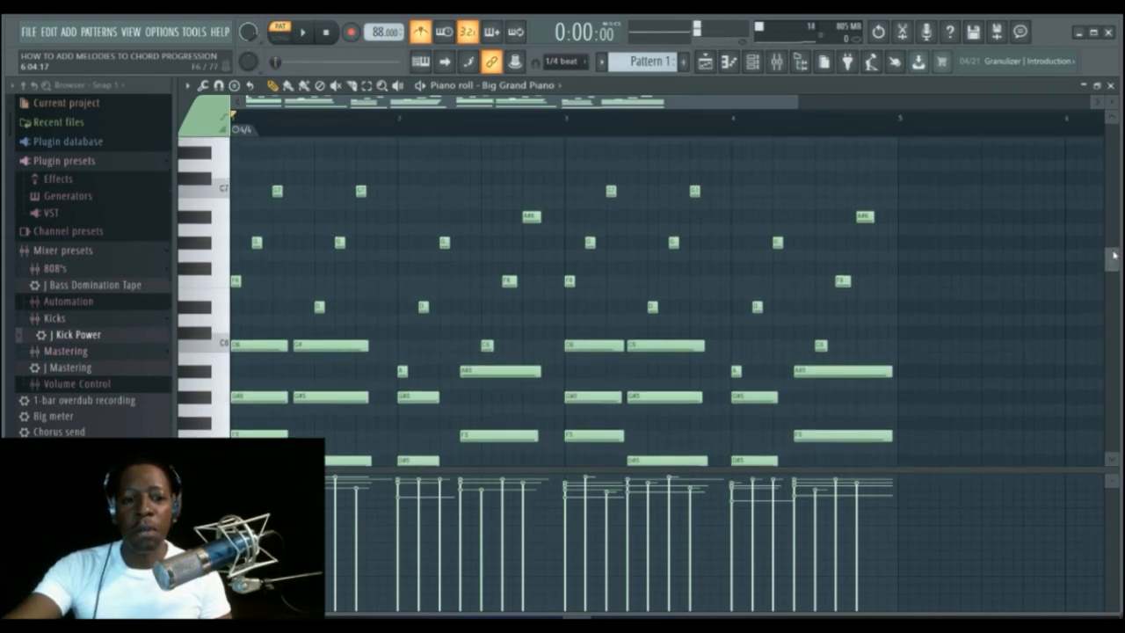
scroll(790, 312, down, 1)
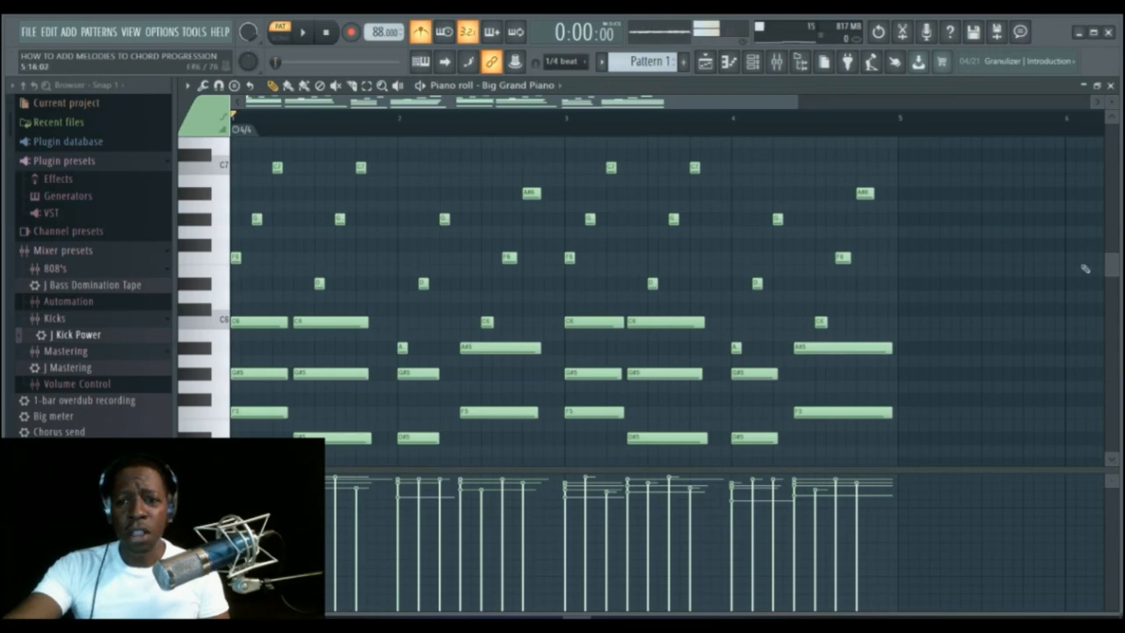
drag(1109, 274, 1109, 266)
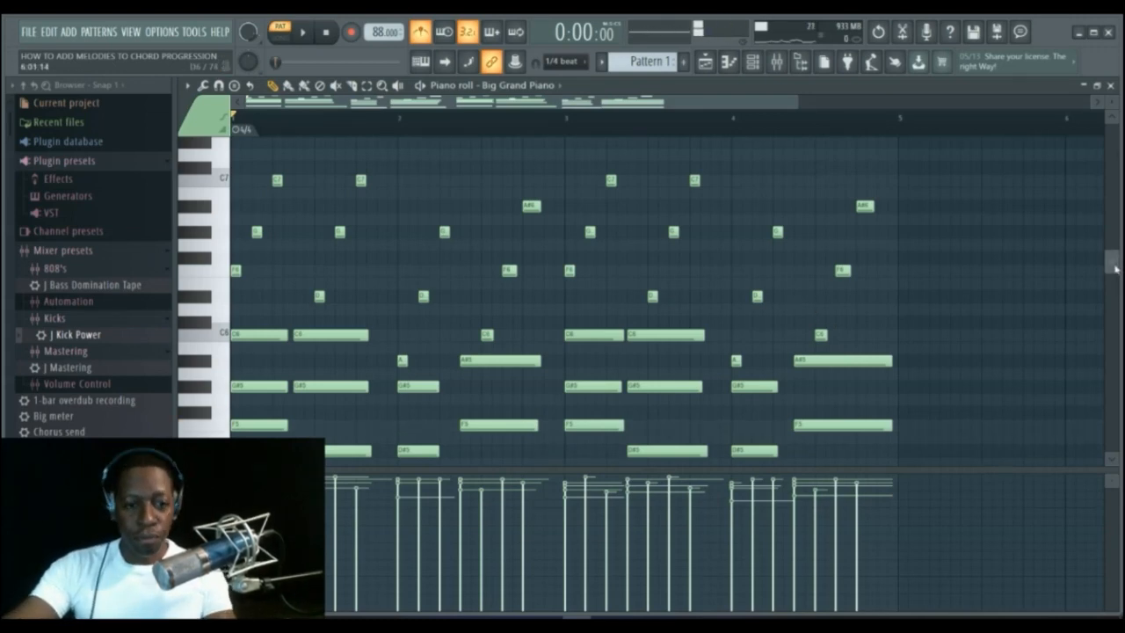
mouse_move(1114, 266)
mouse_down()
mouse_move(1115, 279)
mouse_move(1114, 267)
mouse_up()
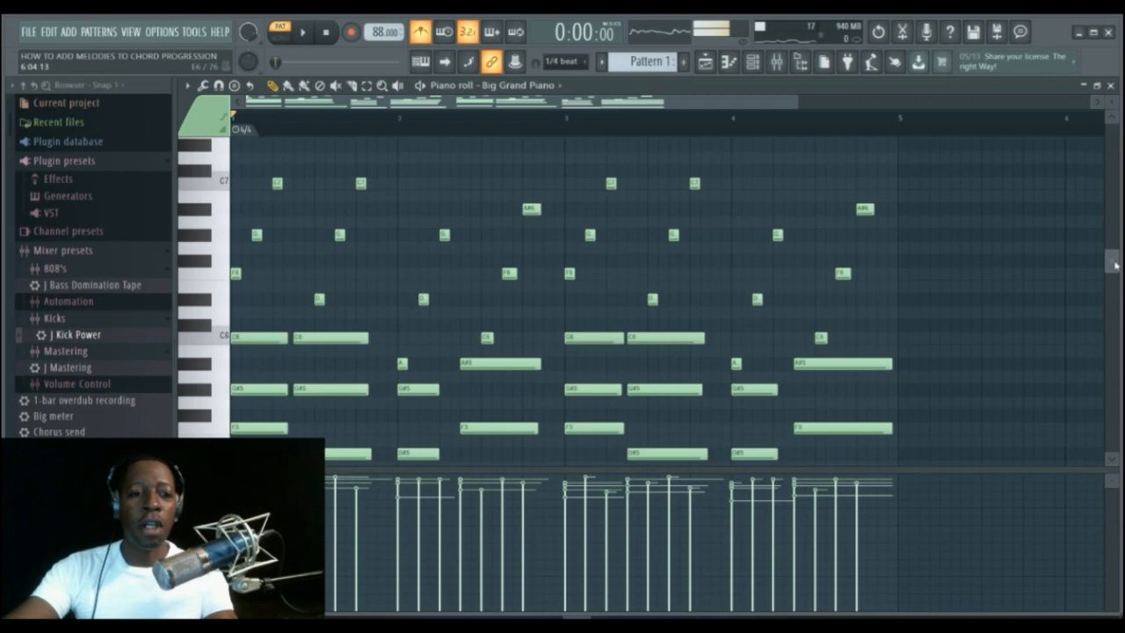
drag(1115, 263, 1115, 266)
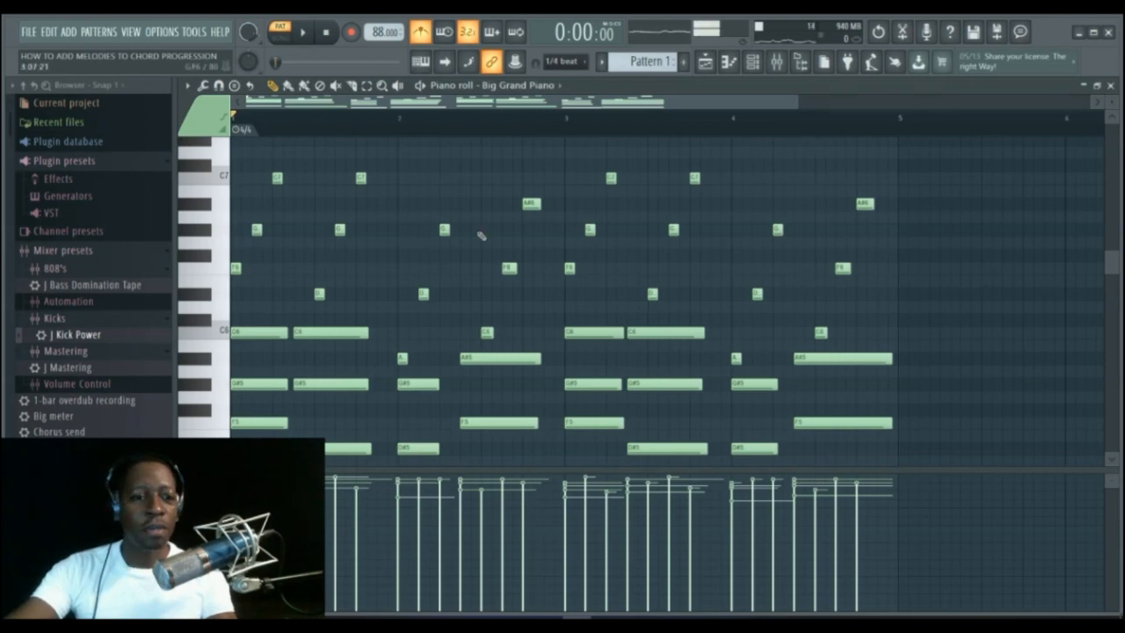
drag(1118, 262, 1114, 370)
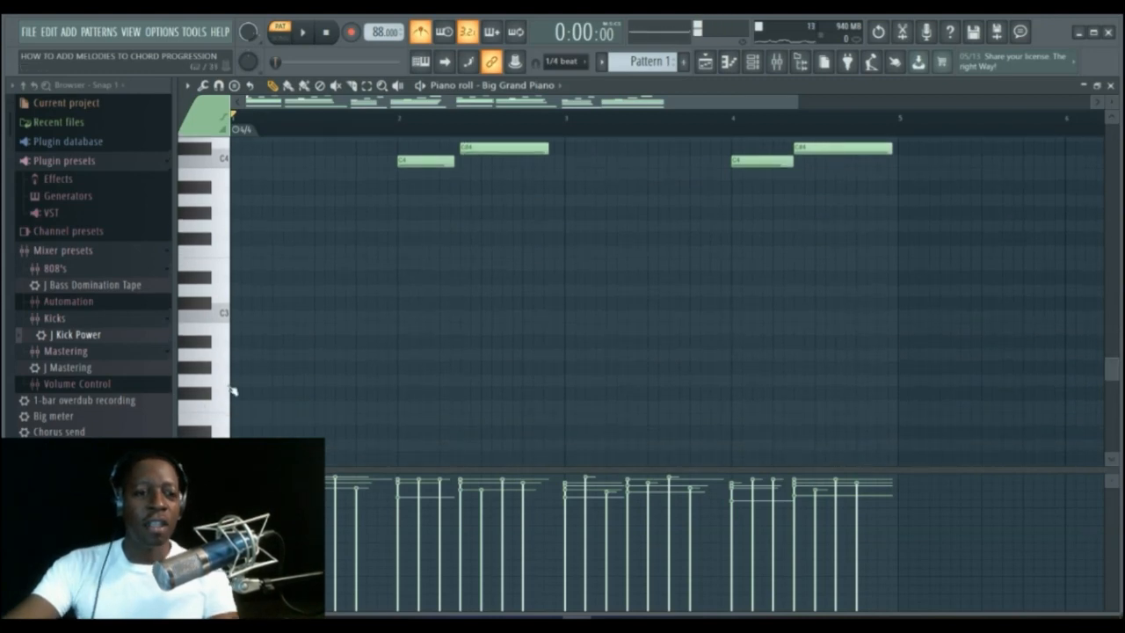
mouse_move(1115, 370)
mouse_down()
mouse_move(1112, 350)
mouse_move(1115, 383)
mouse_move(1114, 371)
mouse_up()
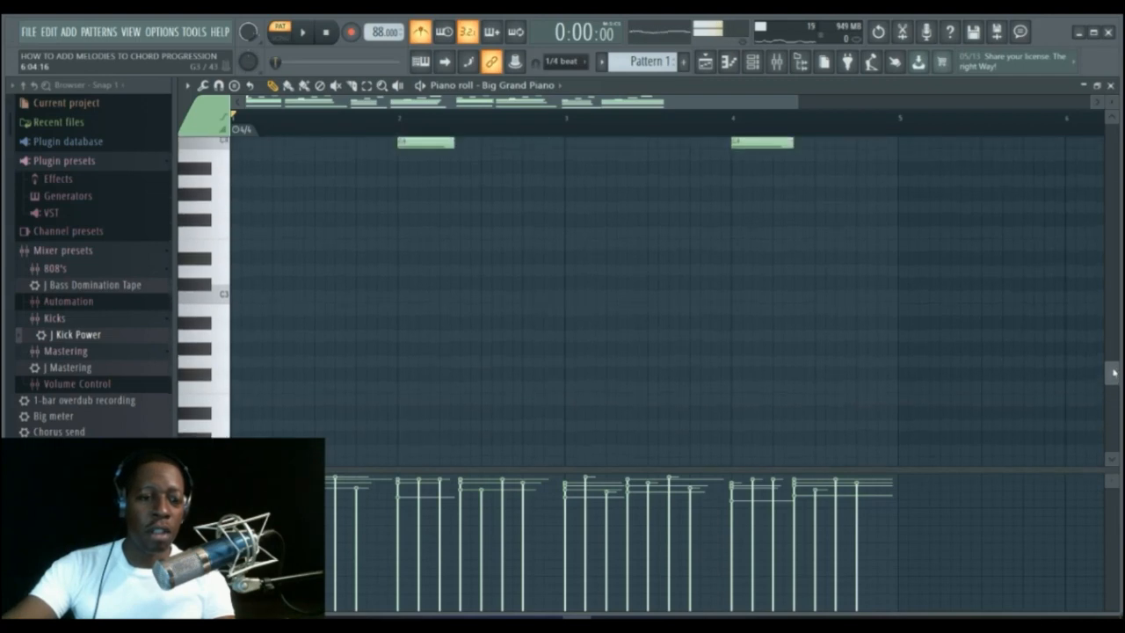
click(221, 397)
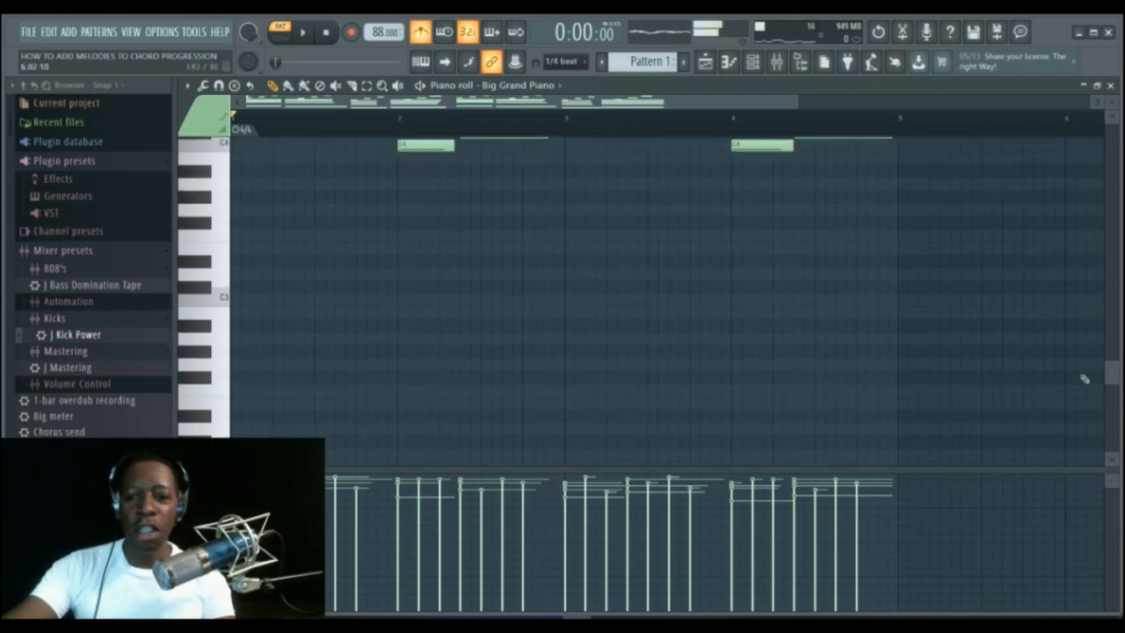
drag(1113, 380, 1105, 268)
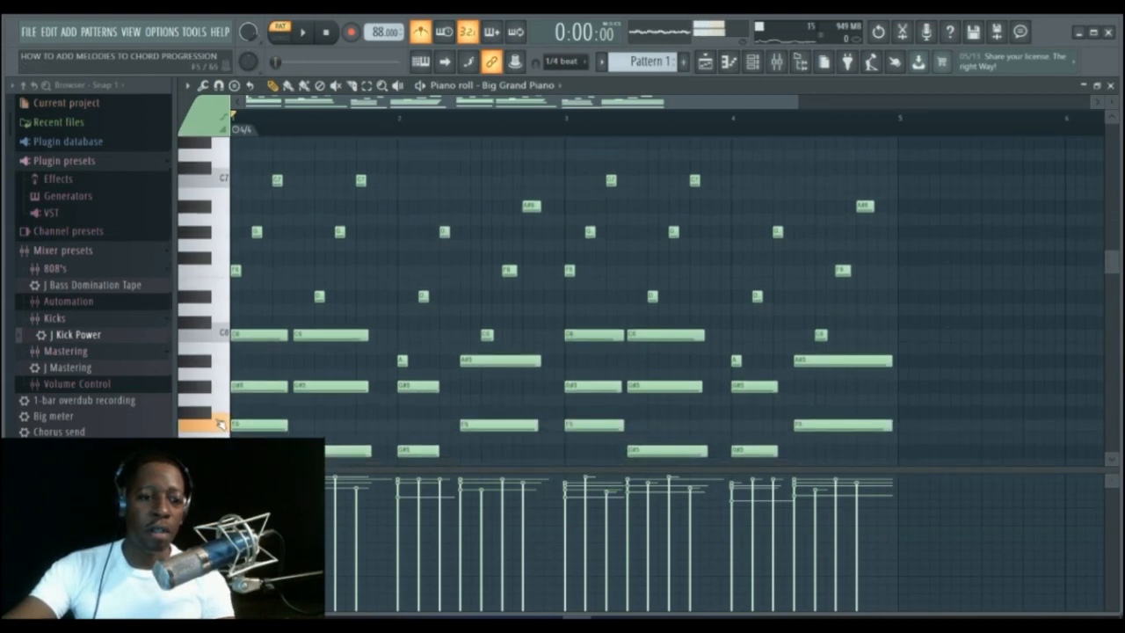
Play the piano roll keys one by one from F5 up to F6 to hear the notes used by the chords.
click(211, 387)
drag(211, 388, 214, 302)
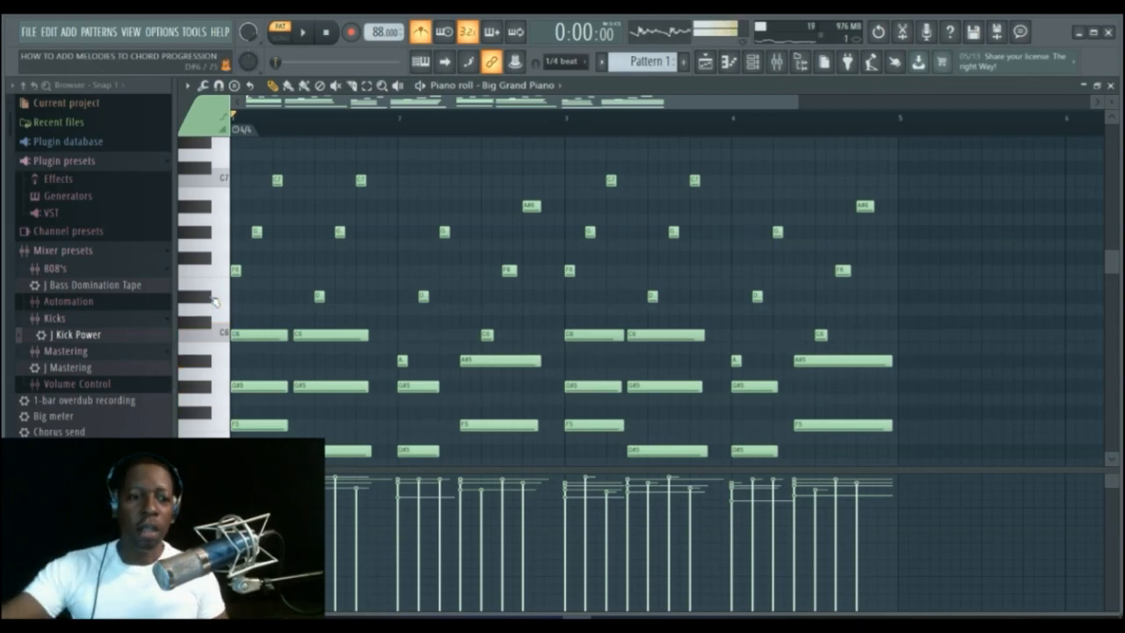
click(221, 424)
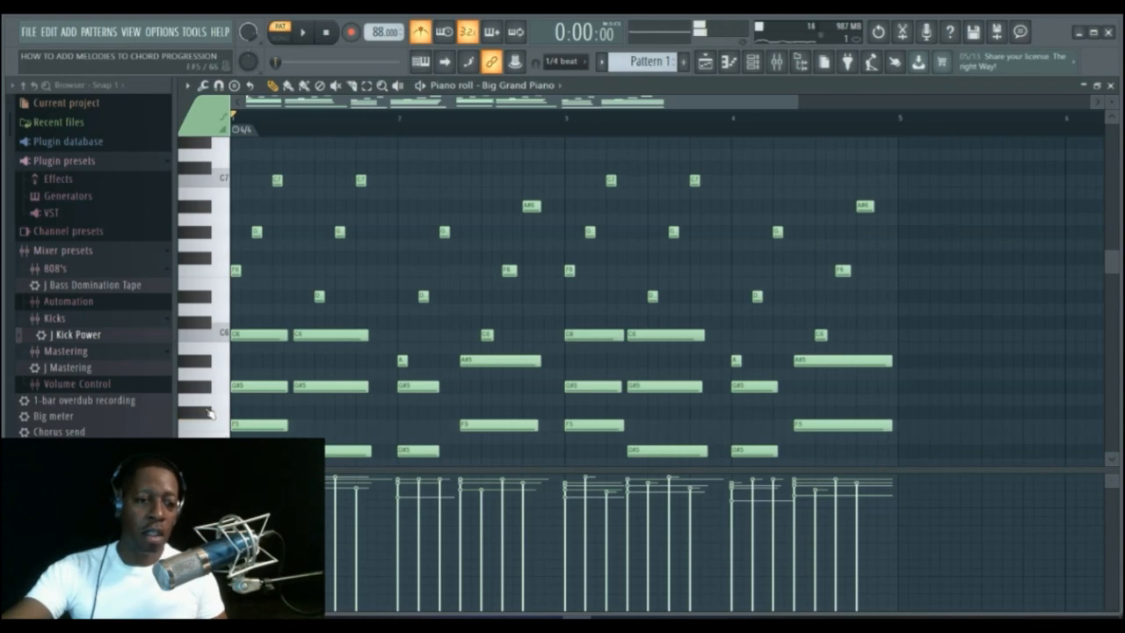
click(209, 413)
click(226, 406)
click(211, 388)
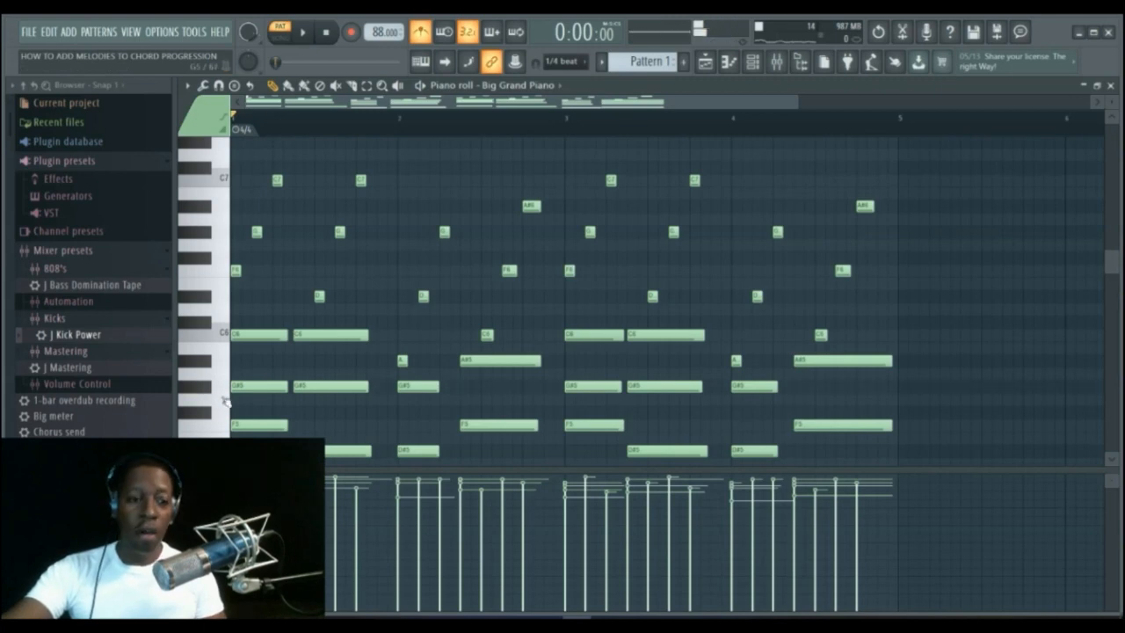
click(218, 376)
click(207, 363)
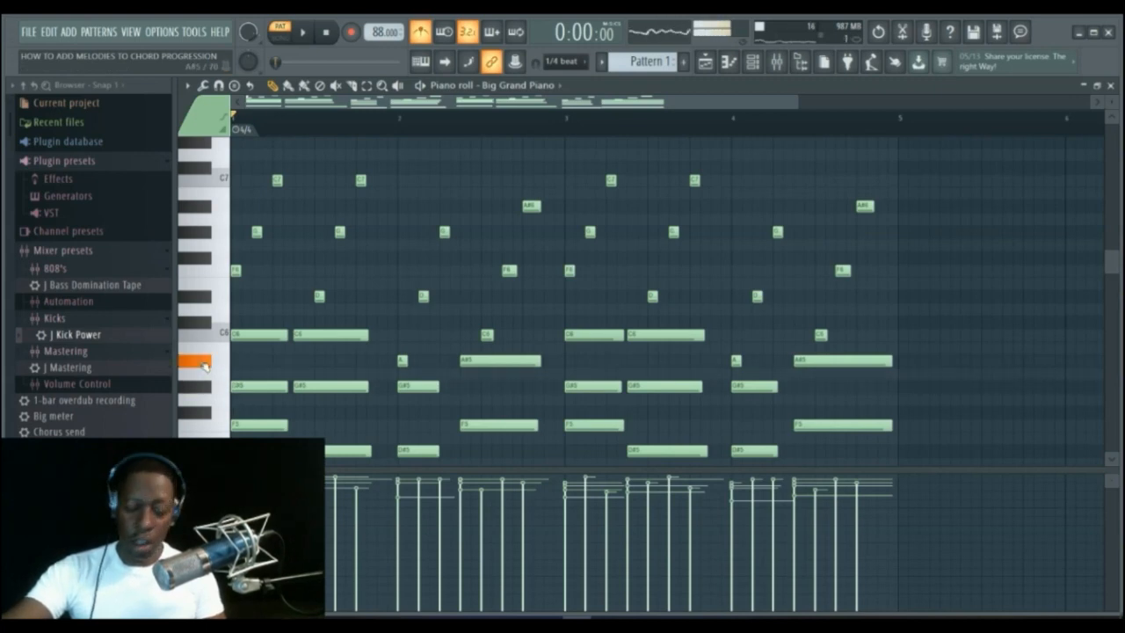
click(226, 350)
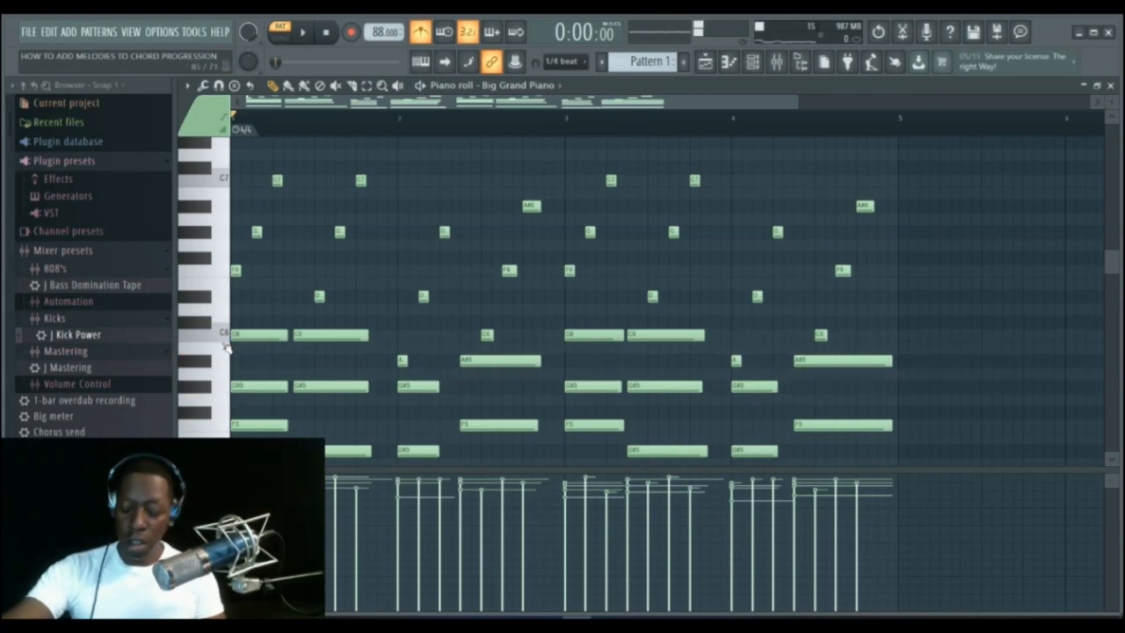
click(226, 338)
click(220, 320)
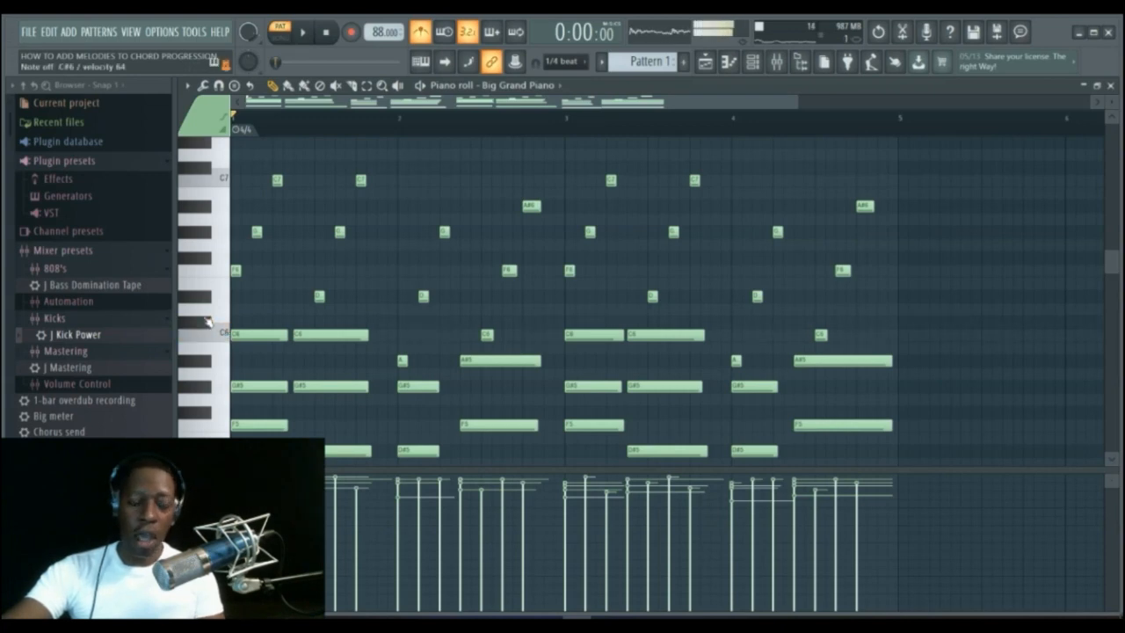
click(218, 312)
click(205, 304)
click(226, 293)
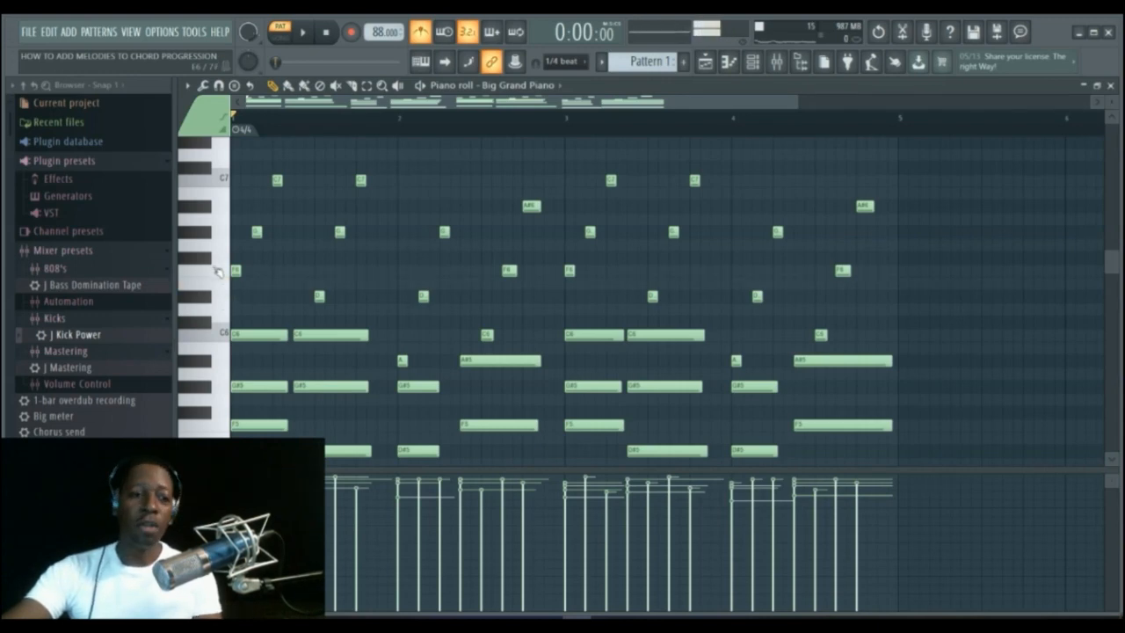
click(218, 272)
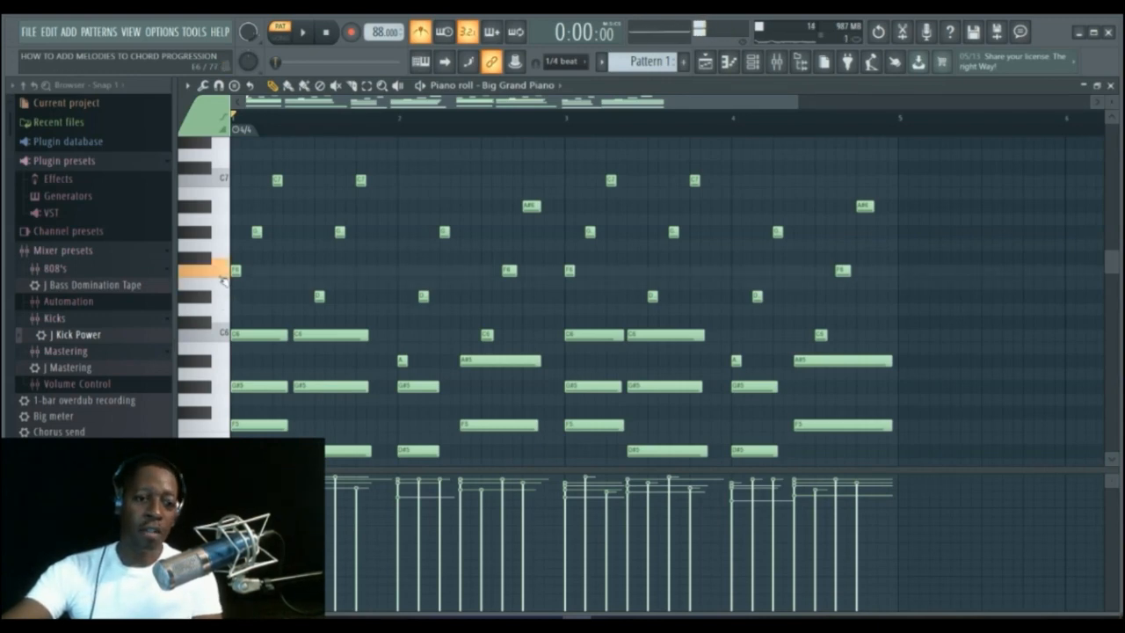
click(221, 275)
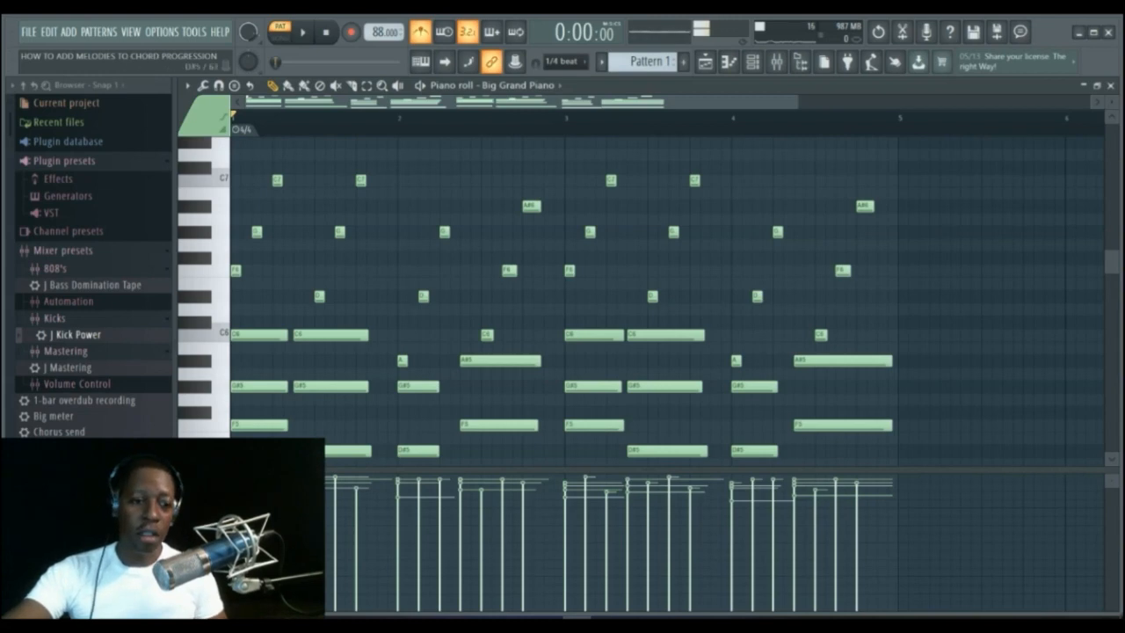
click(214, 425)
click(216, 426)
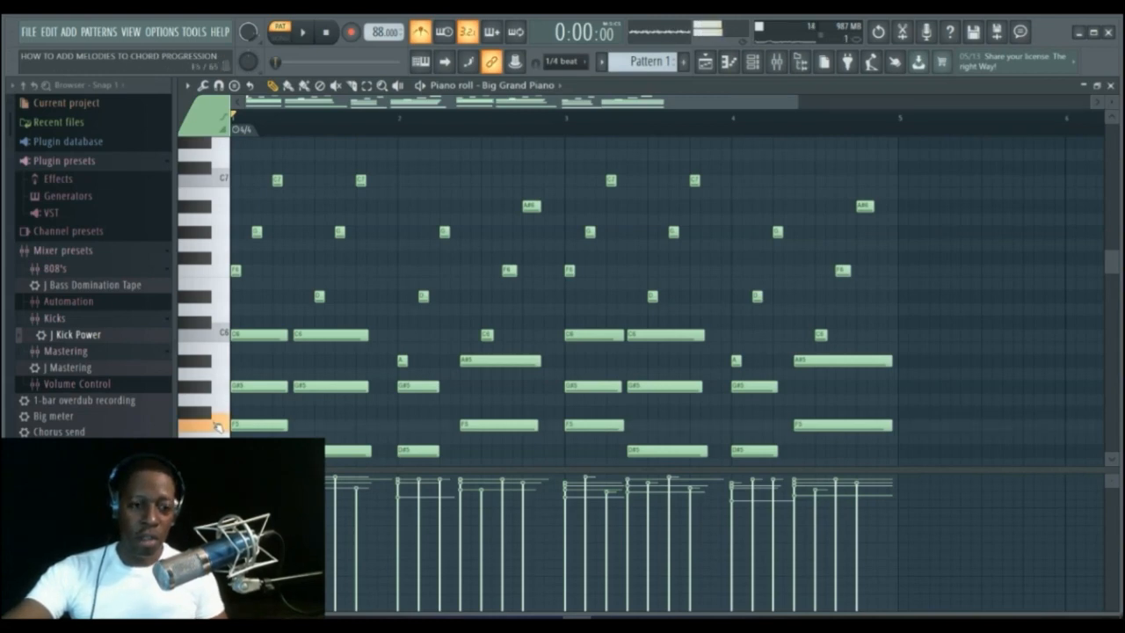
click(218, 277)
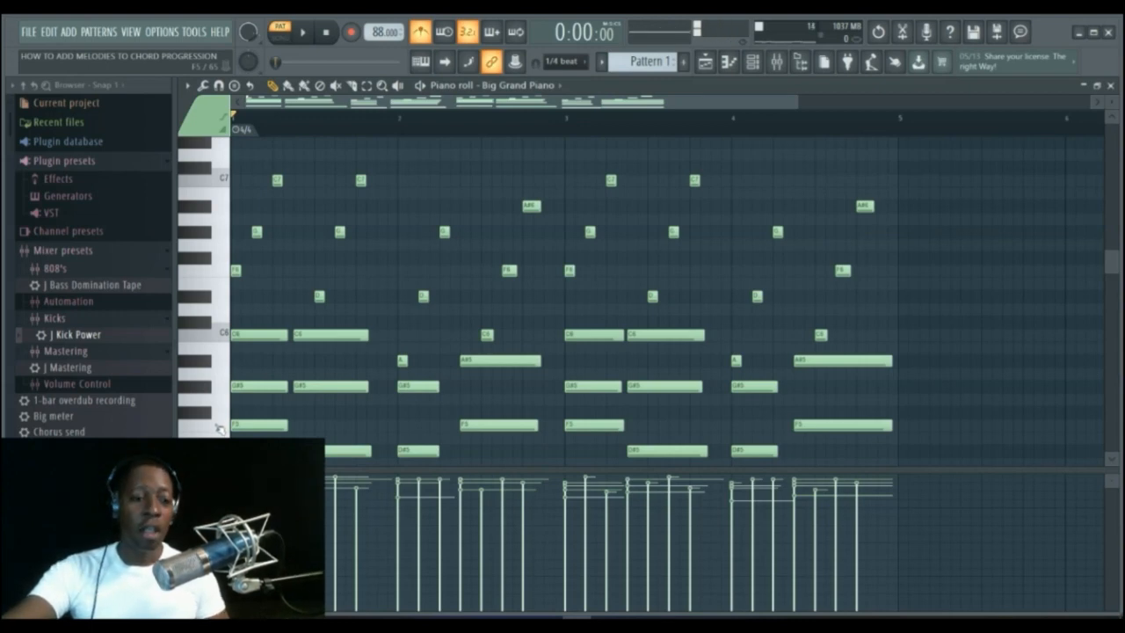
Play the scale again on the piano roll keys, ascending from F5 through G5, G#5, A#5, C6 and C#6 to F6.
click(220, 428)
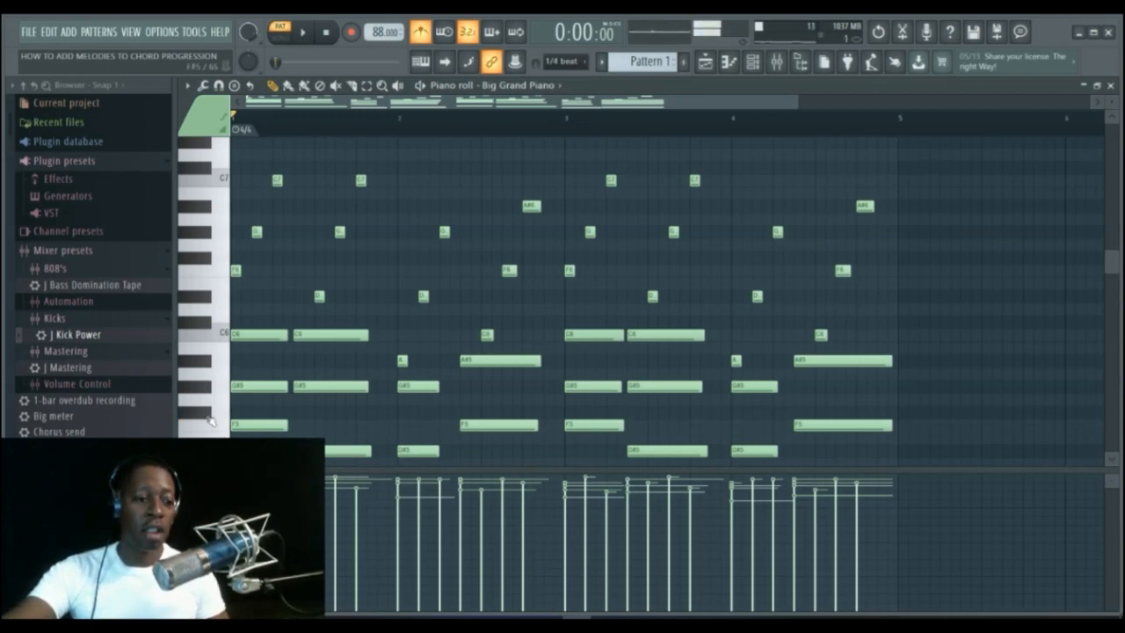
click(218, 403)
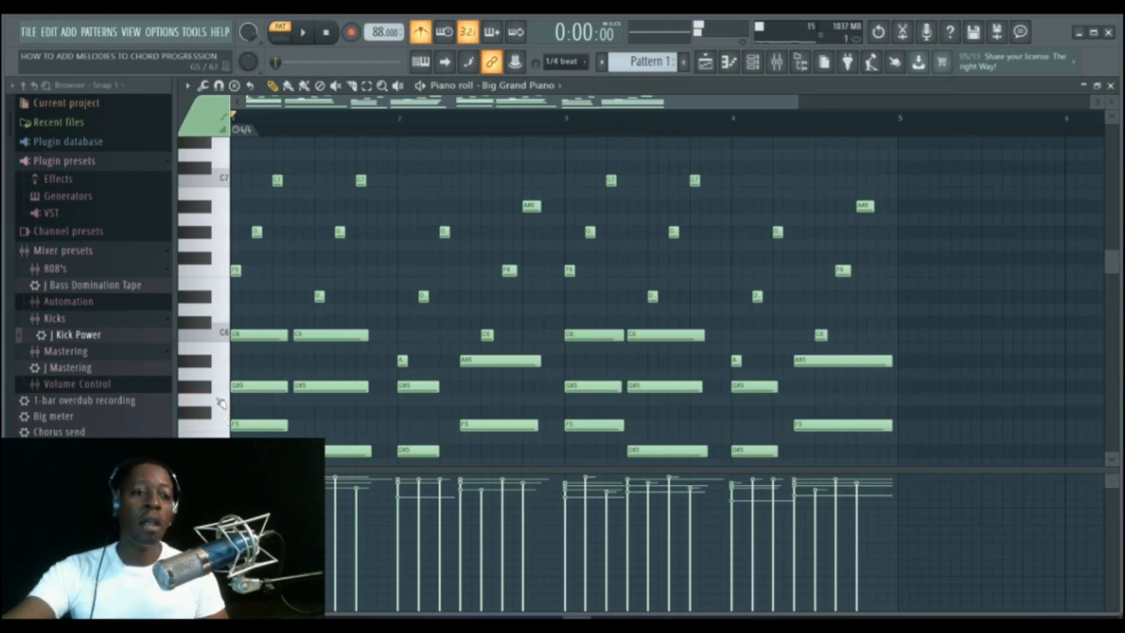
click(207, 391)
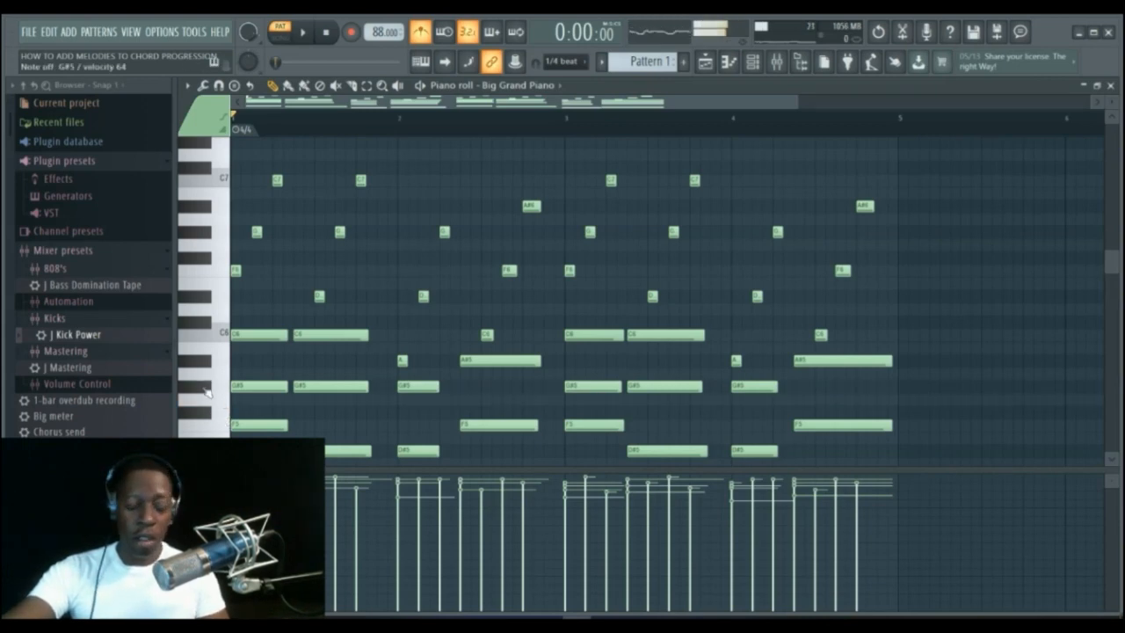
click(204, 363)
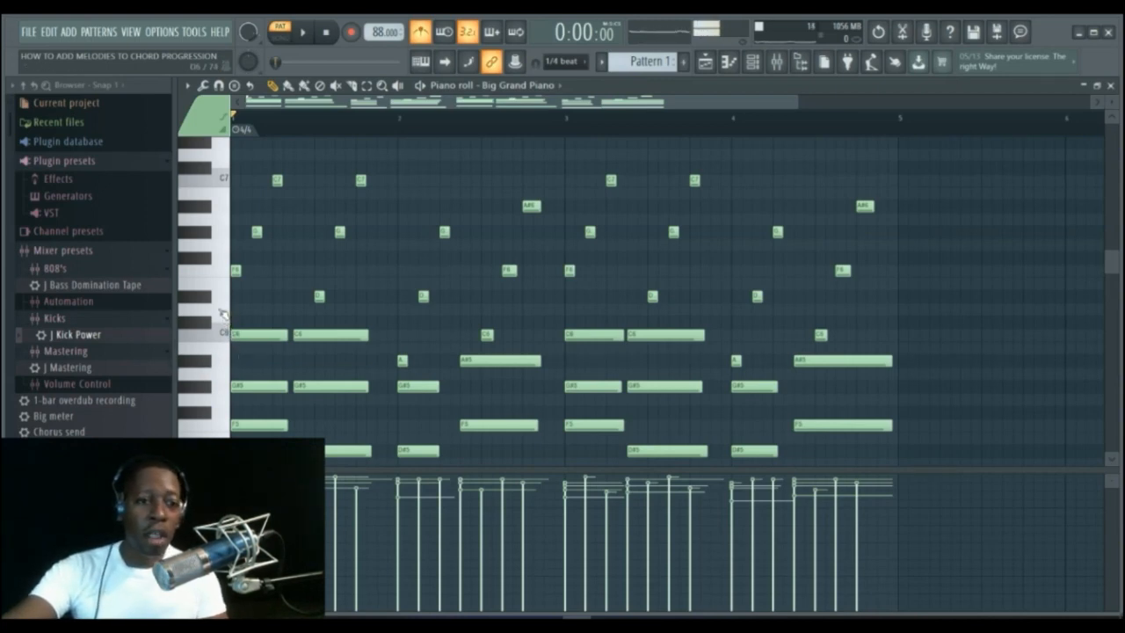
click(221, 332)
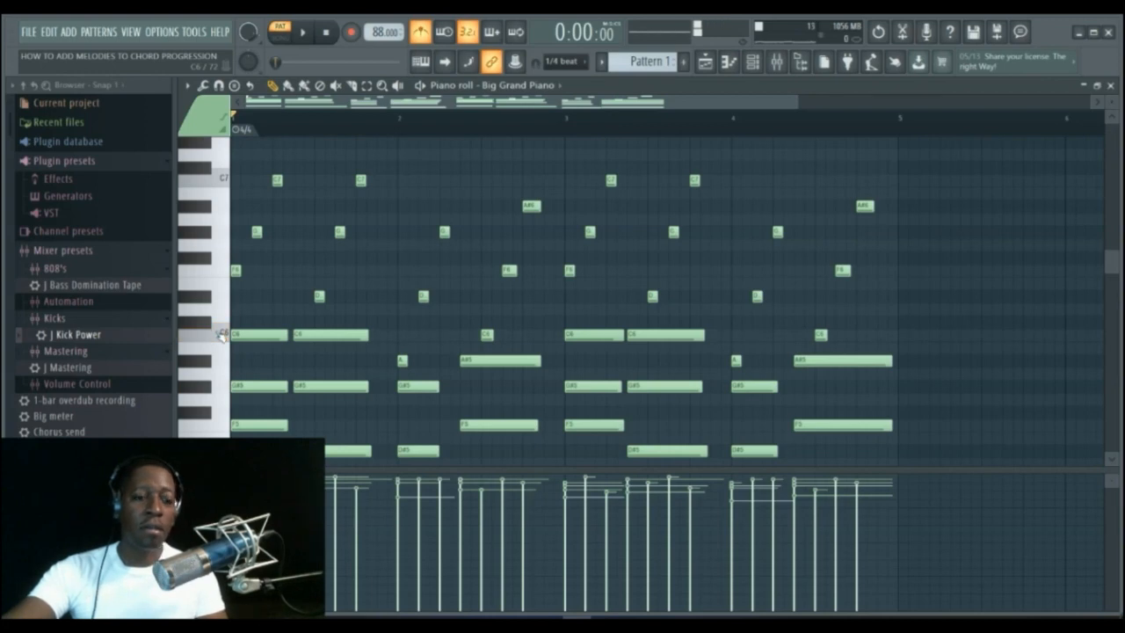
click(203, 323)
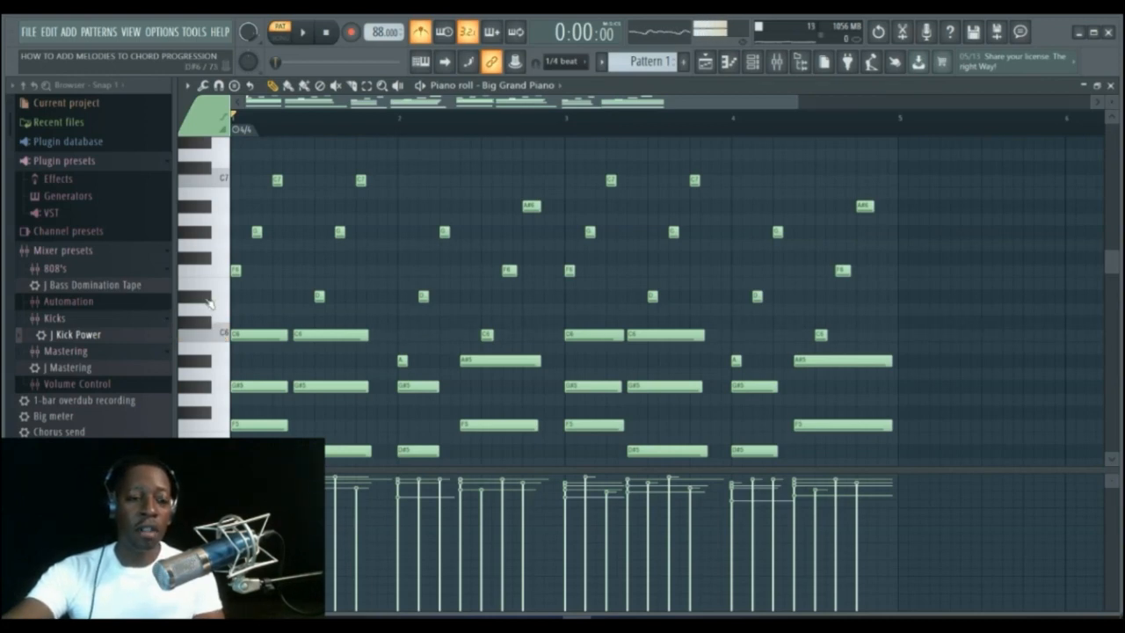
click(208, 304)
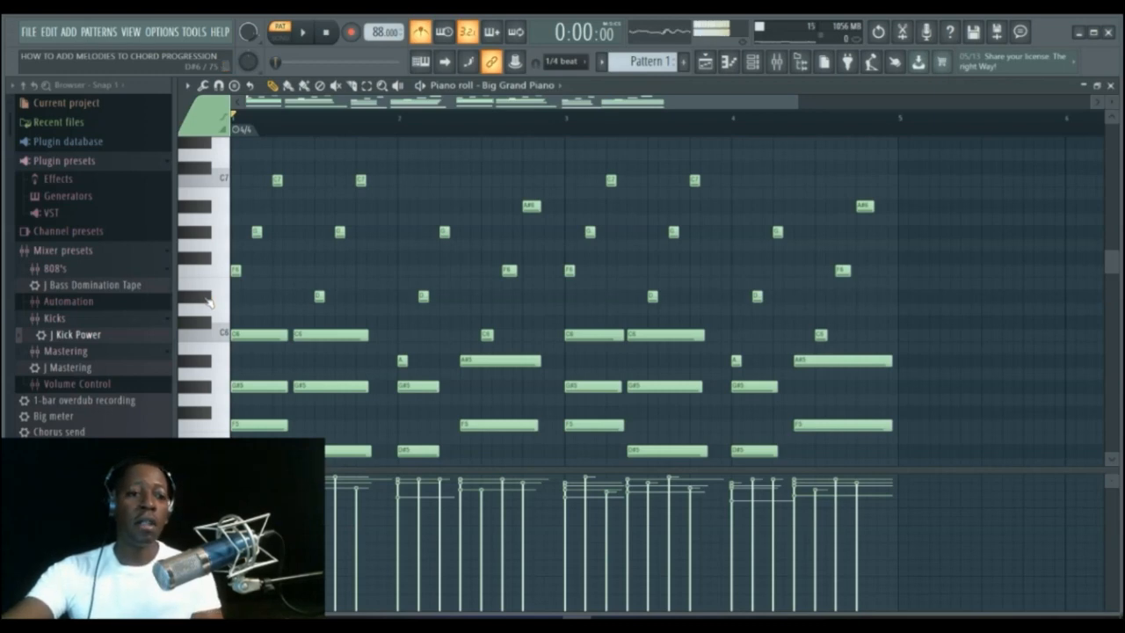
click(221, 290)
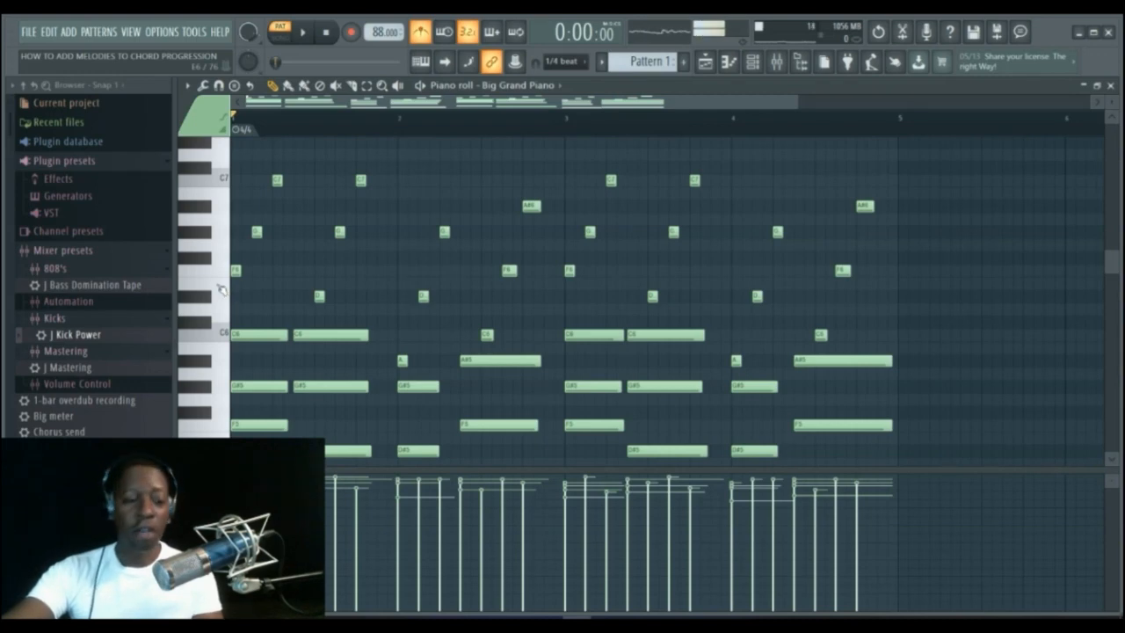
click(219, 284)
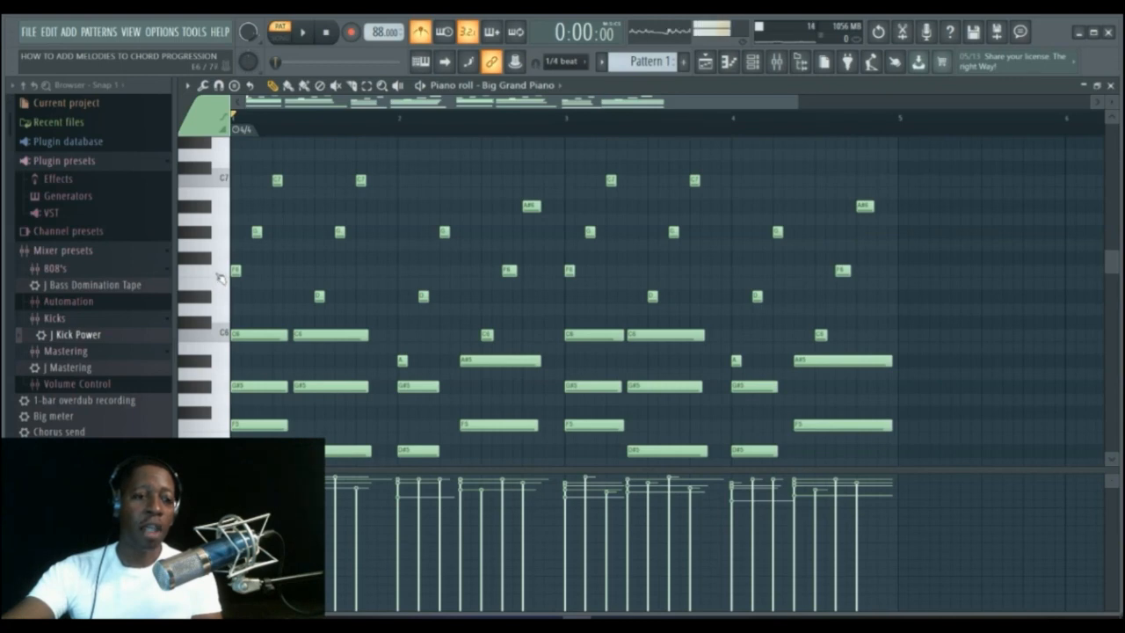
click(220, 277)
click(220, 277)
click(220, 277)
Run up the same scale once more on the piano roll keys from F5 to F6 to confirm the melody notes.
click(226, 426)
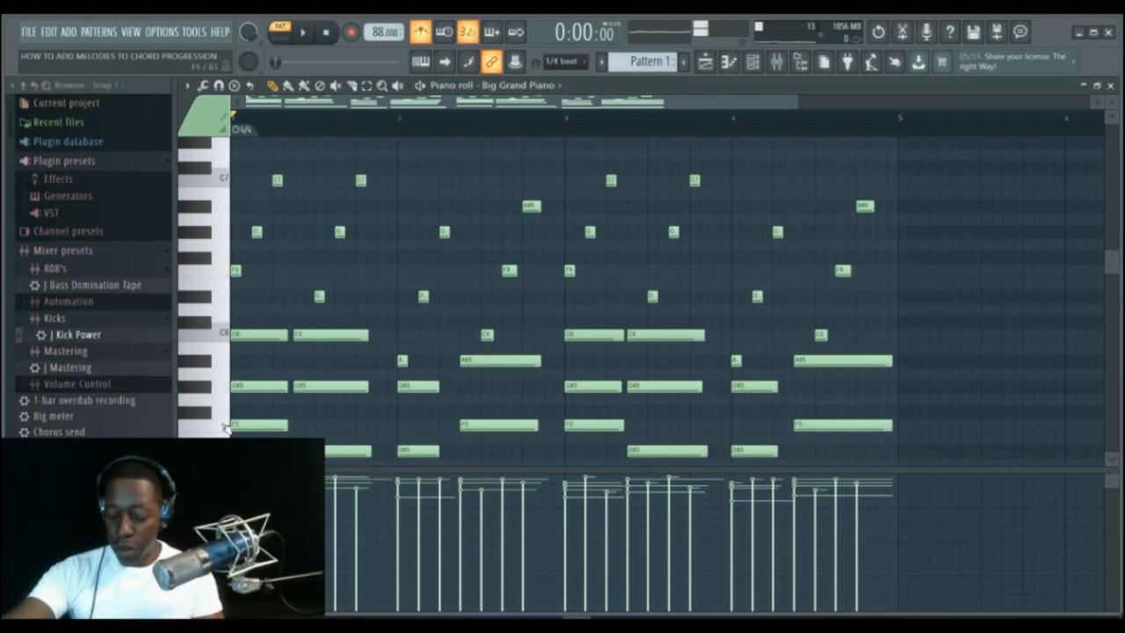
click(225, 412)
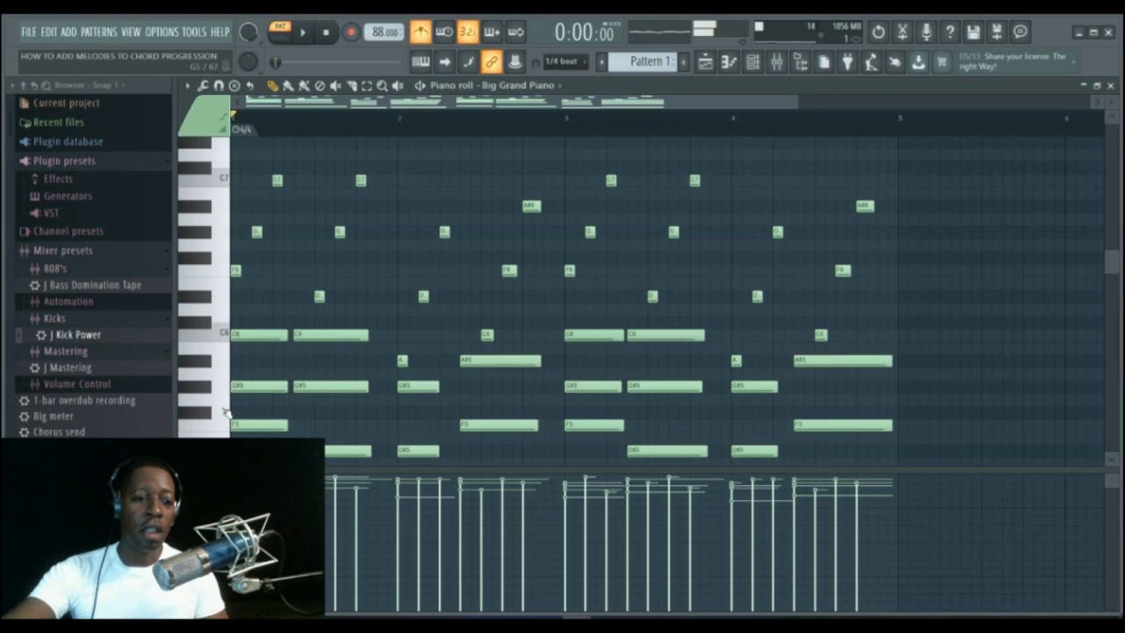
click(225, 411)
click(201, 387)
click(205, 366)
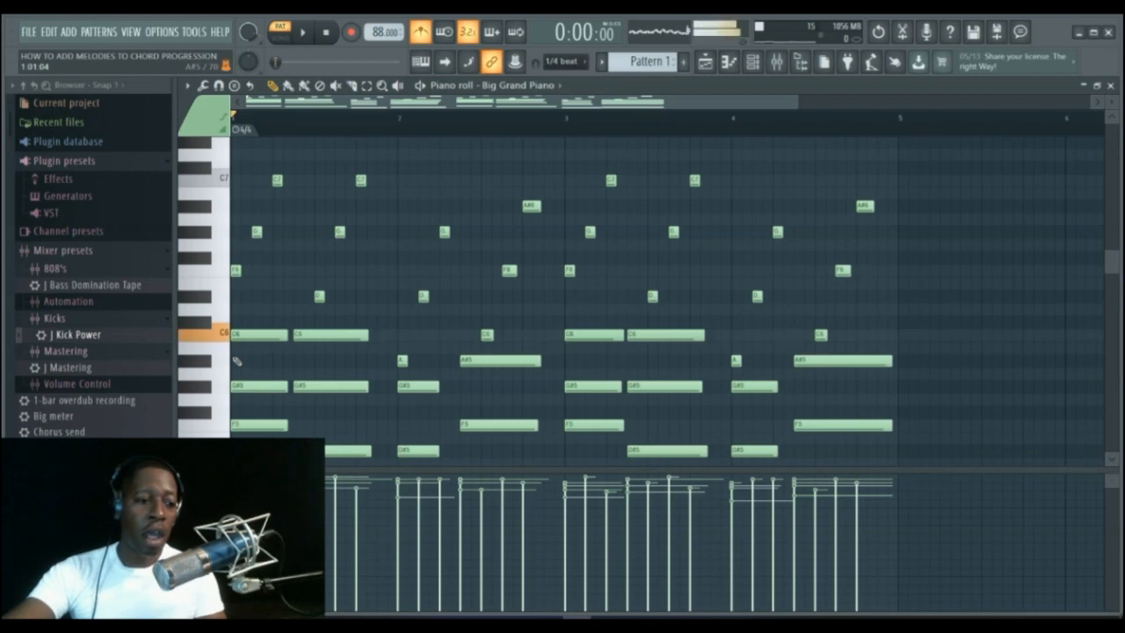
click(204, 324)
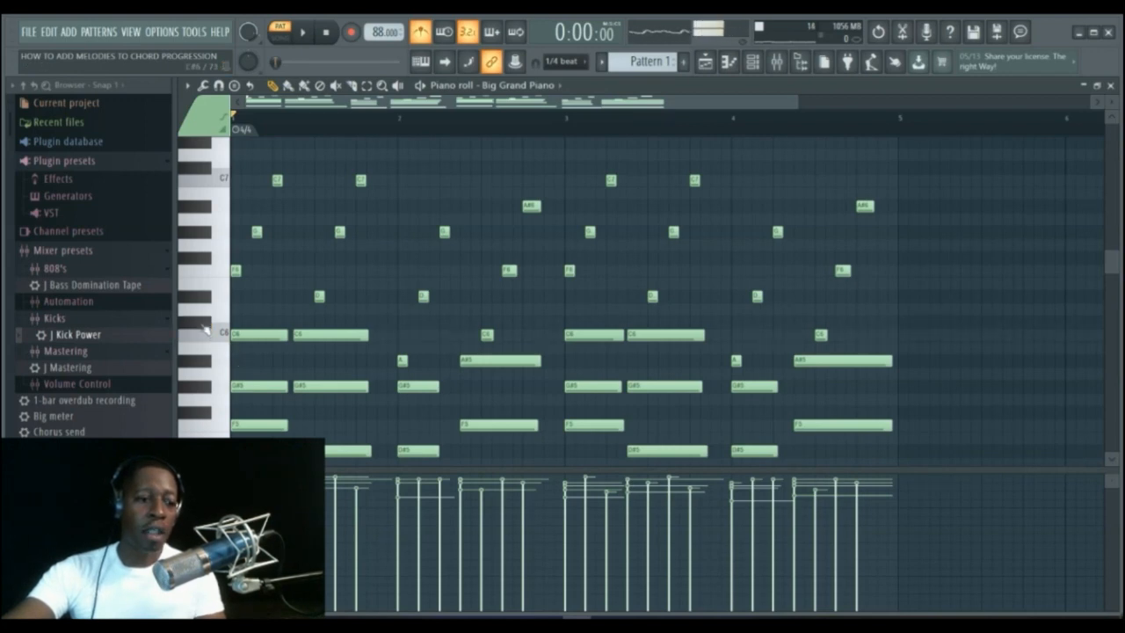
click(204, 304)
click(204, 303)
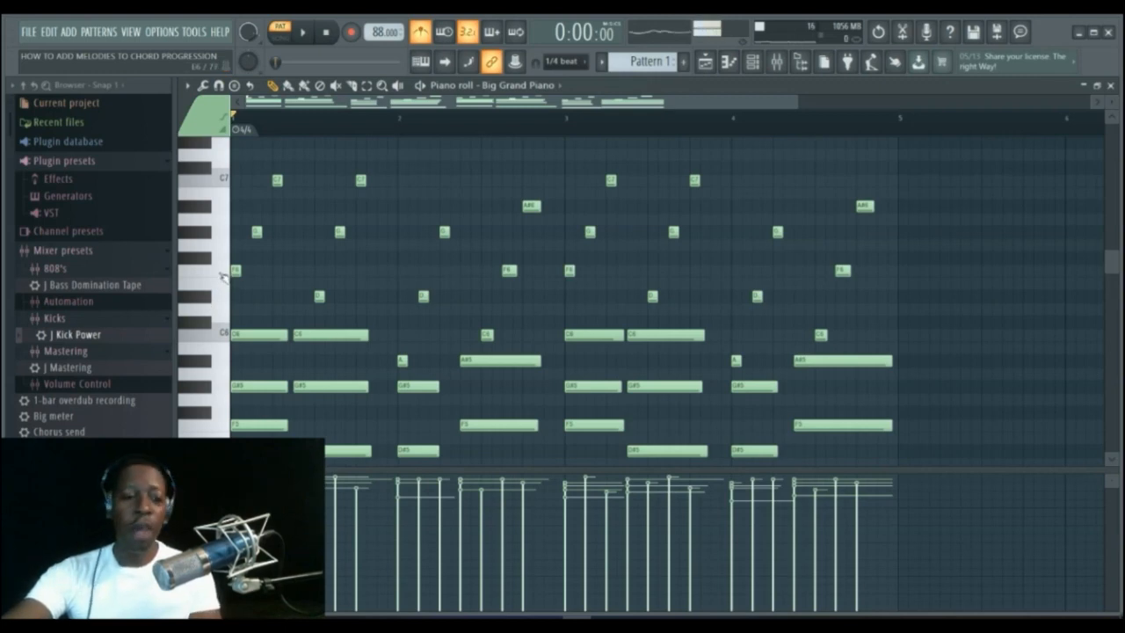
click(223, 276)
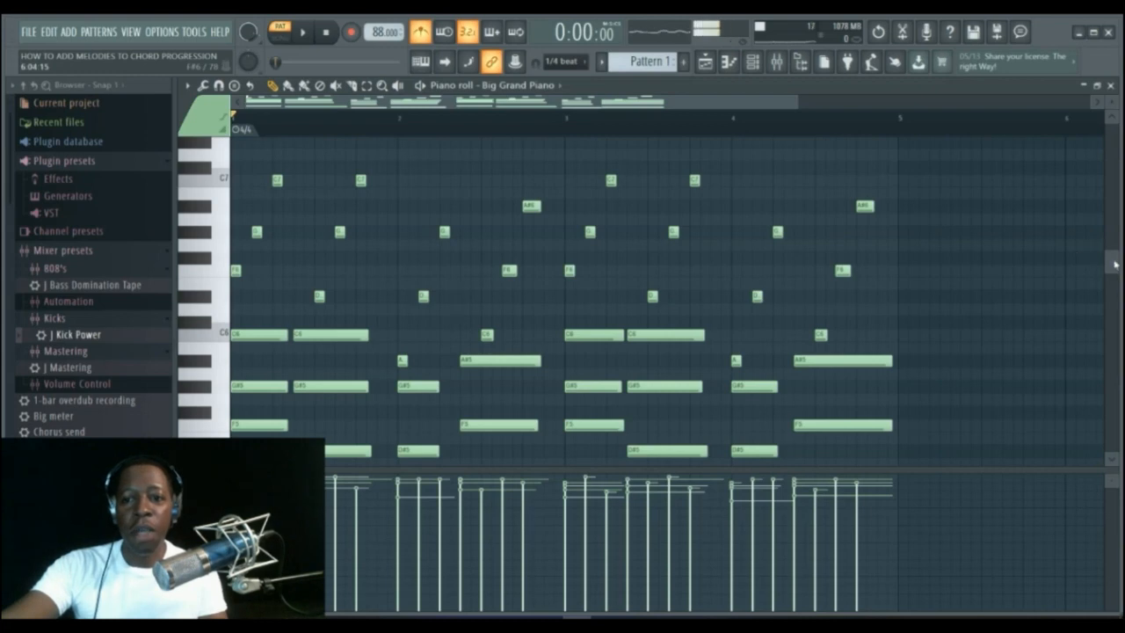
Add G6 and A#6 notes at the start of bar 1 so the chord notes form an ascending run from F6 to C7.
drag(1113, 262, 1113, 250)
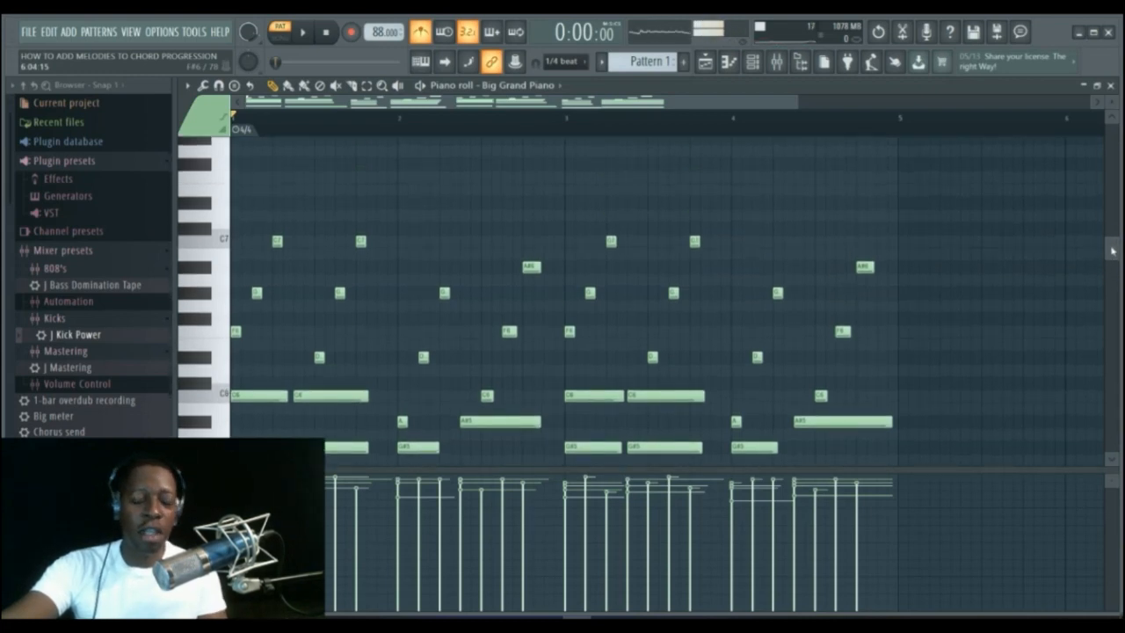
drag(1112, 251, 1108, 255)
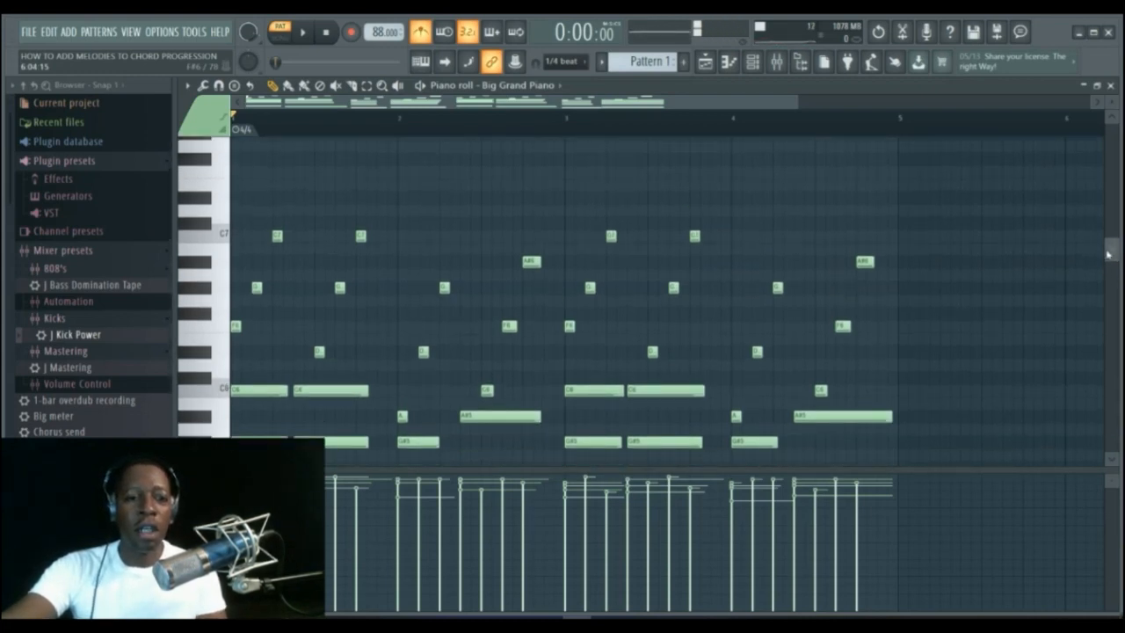
click(239, 326)
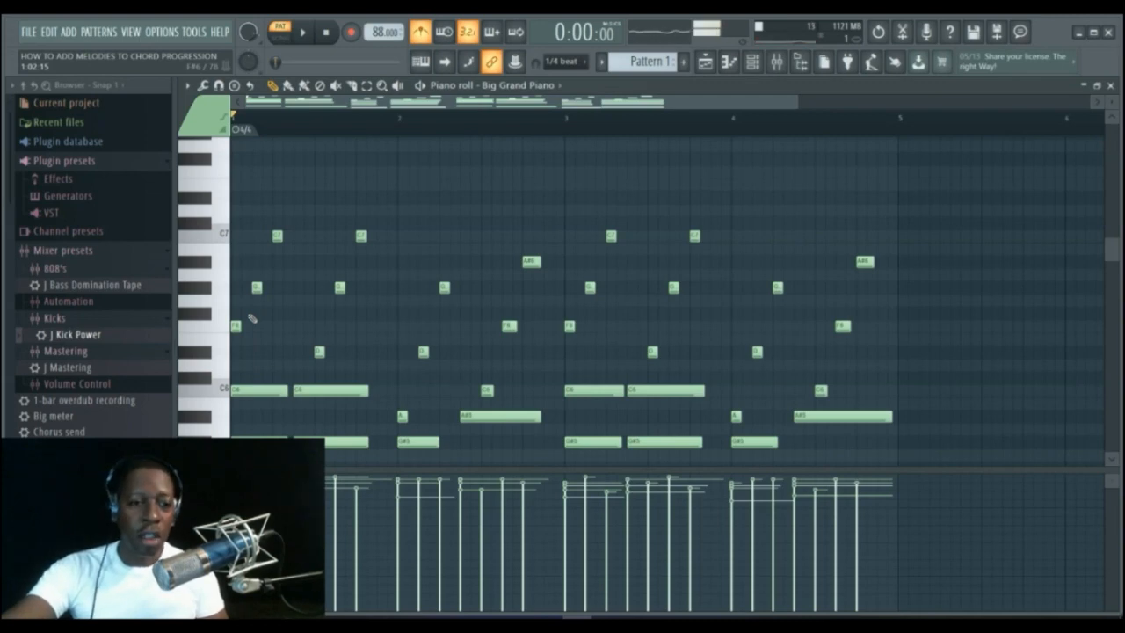
click(247, 312)
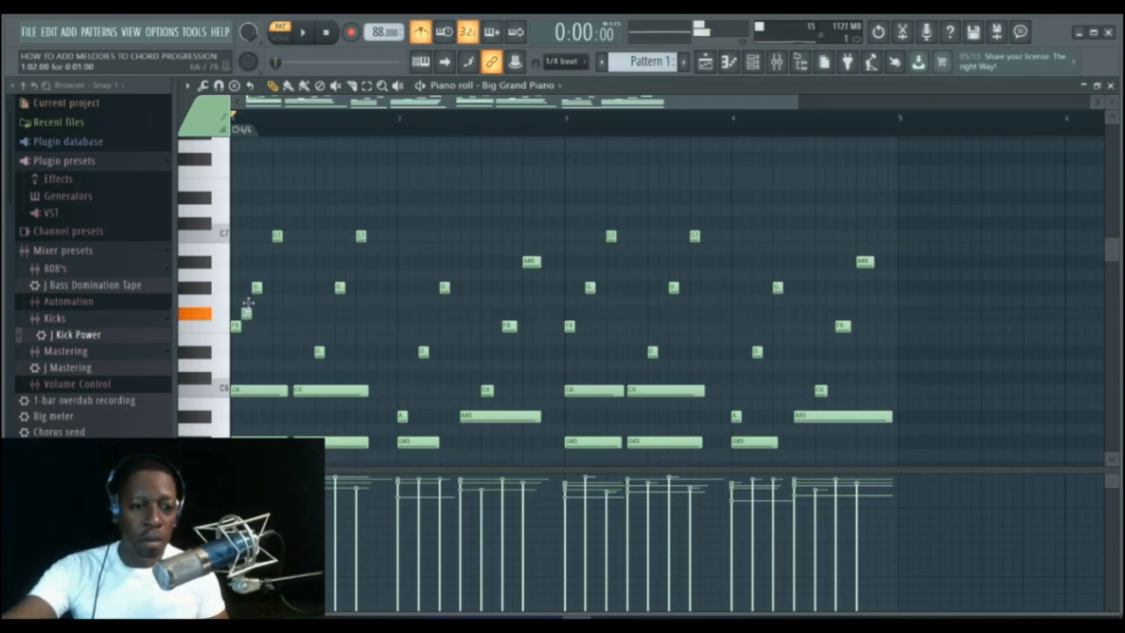
drag(249, 302, 248, 291)
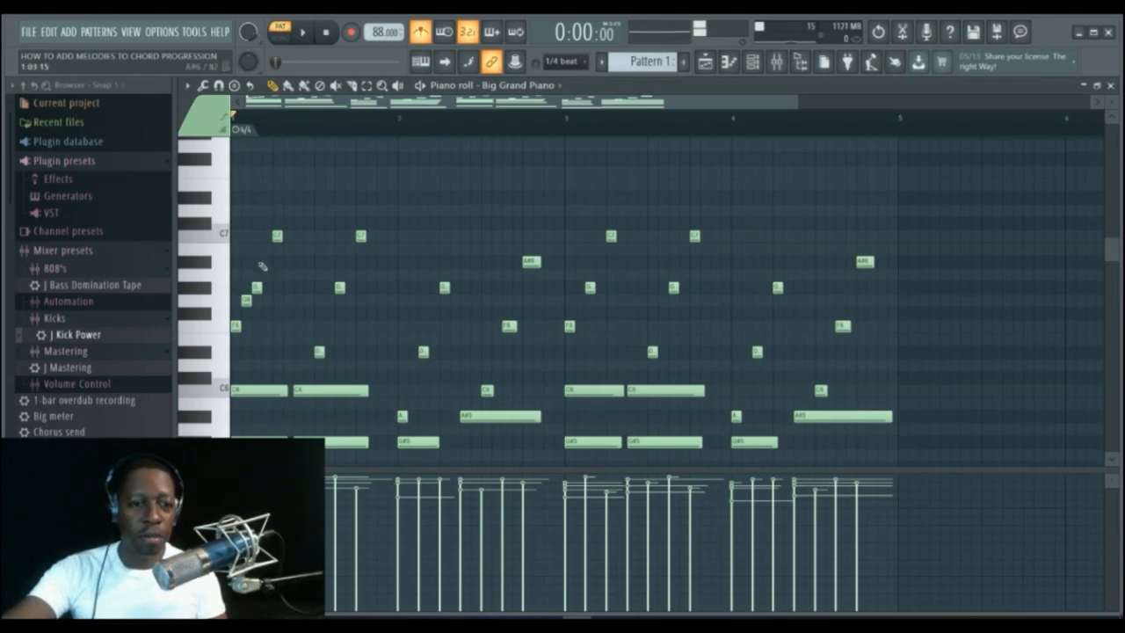
click(265, 262)
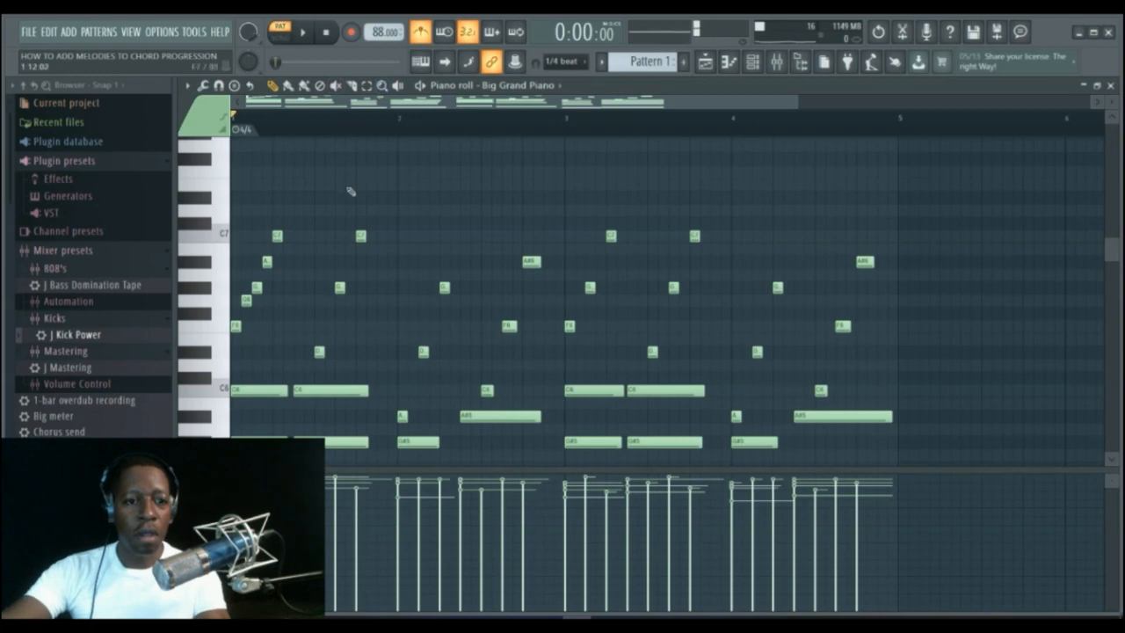
Play back the pattern to hear the new run over the chords.
key(space)
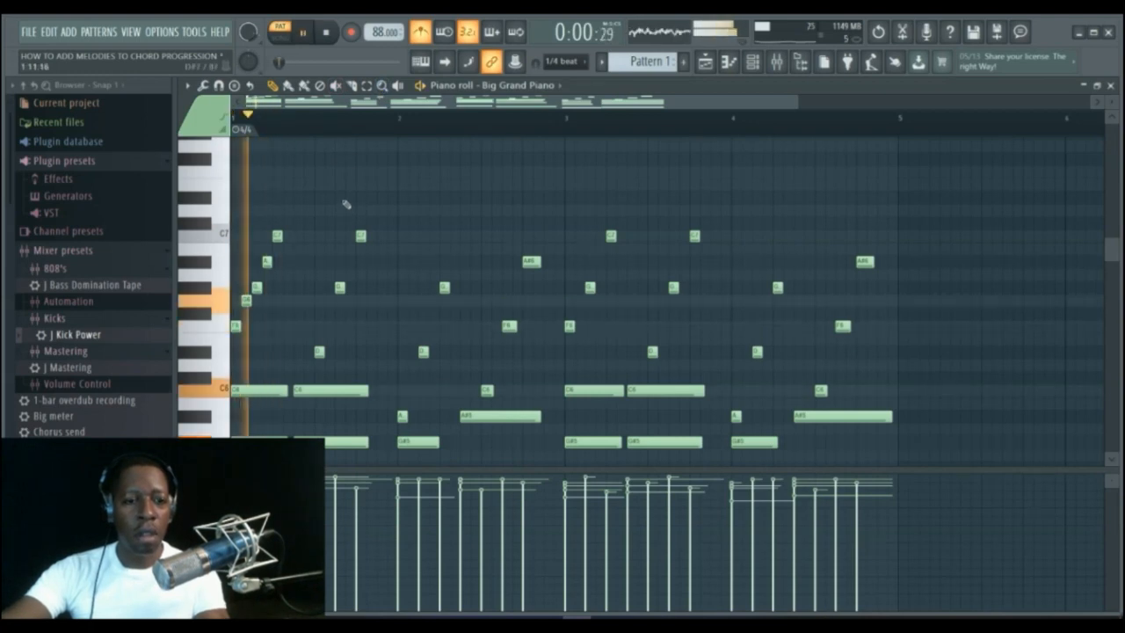
key(space)
key(space)
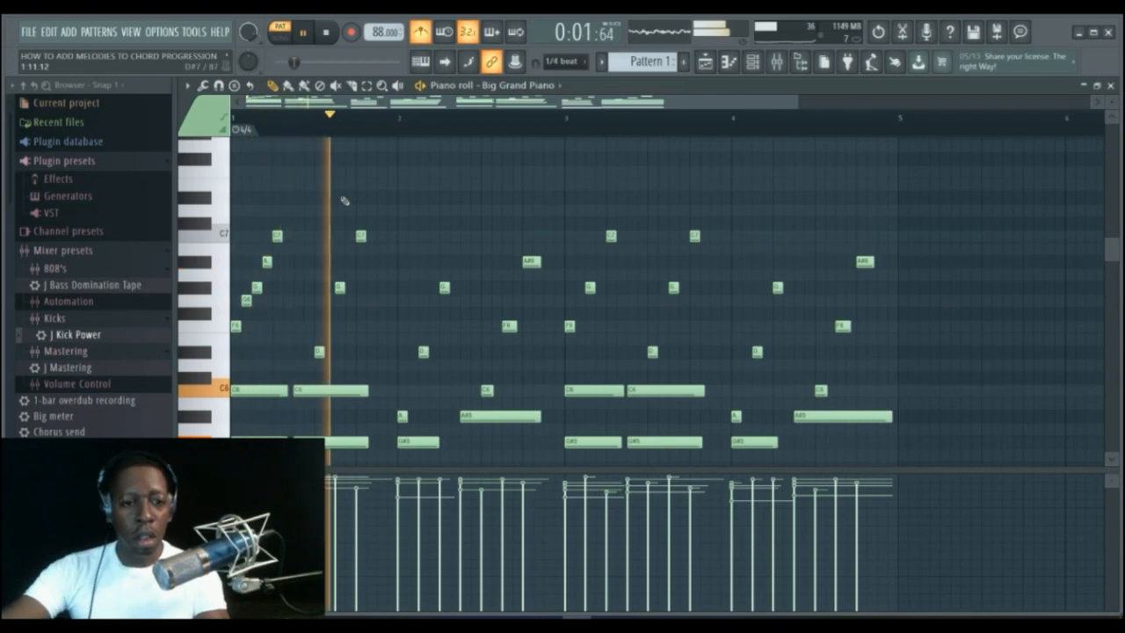
key(space)
key(space)
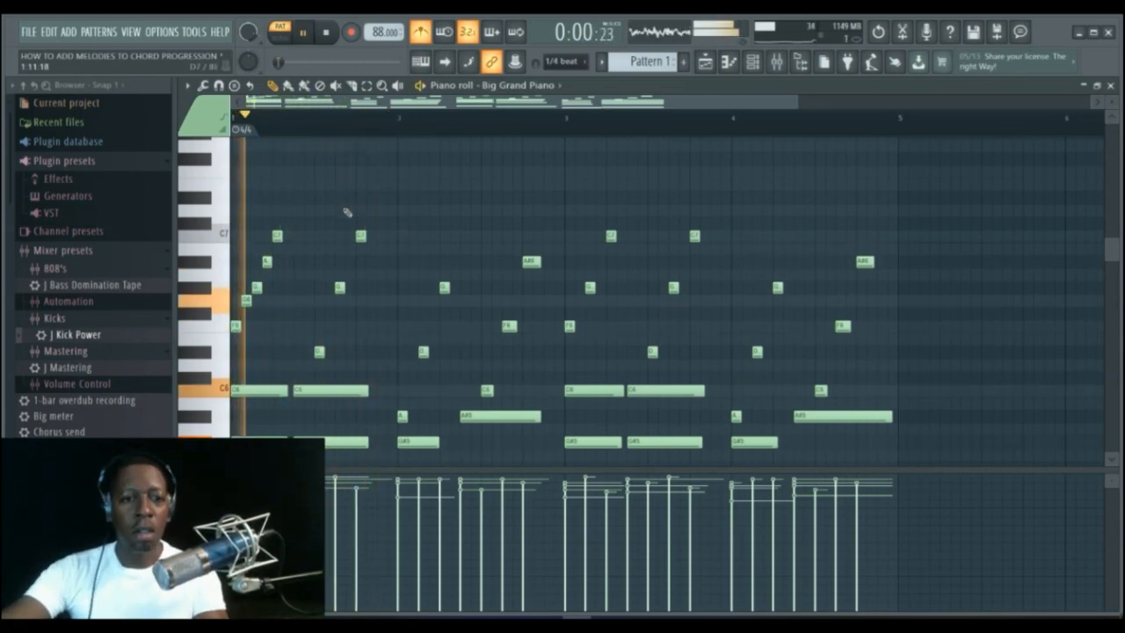
key(space)
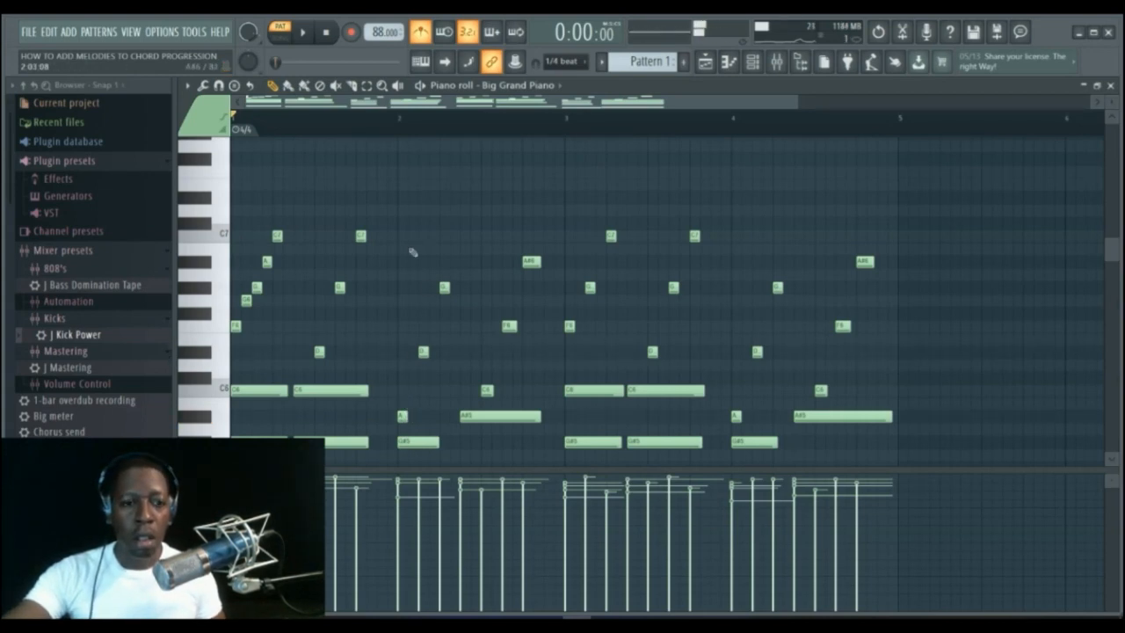
Add C6 and F6 notes in bar 2 to build a second ascending run, and play it back.
click(411, 390)
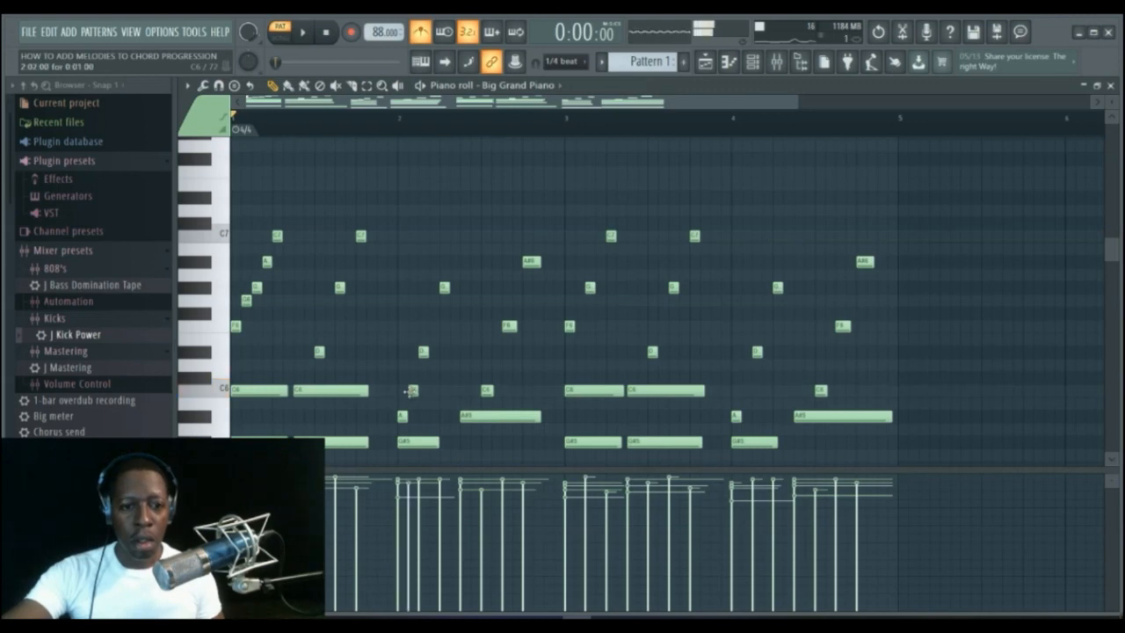
click(432, 328)
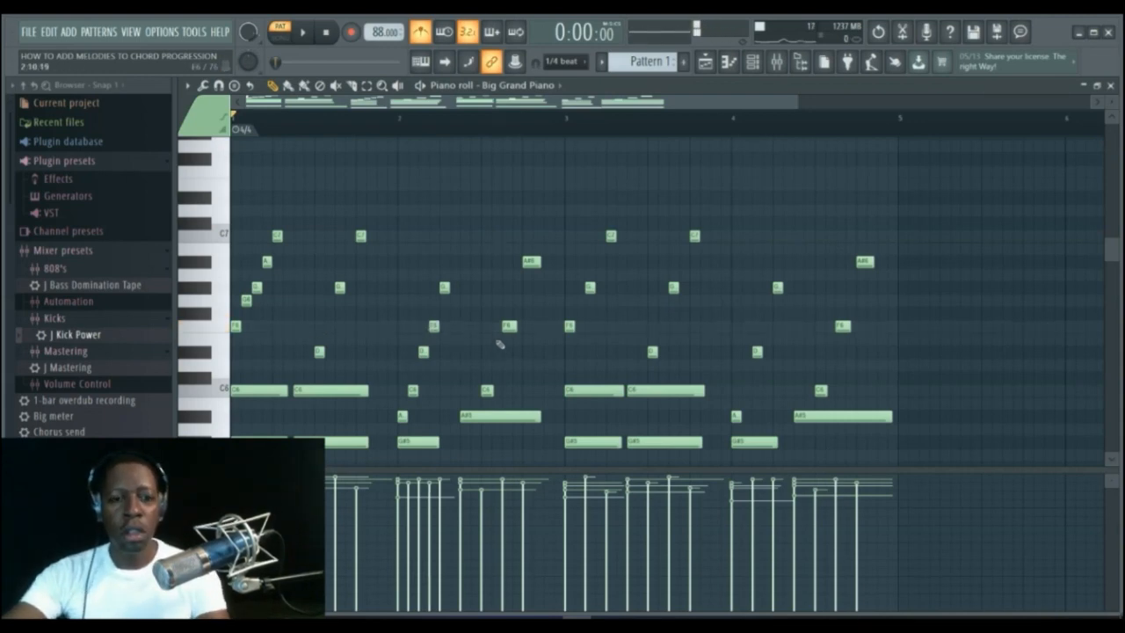
key(space)
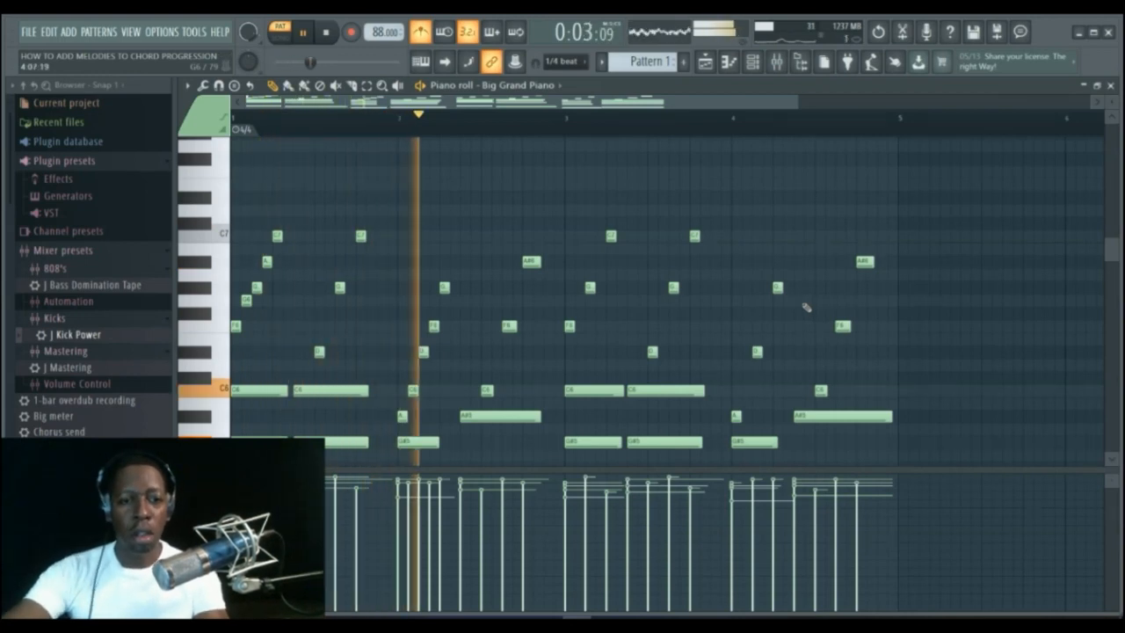
key(space)
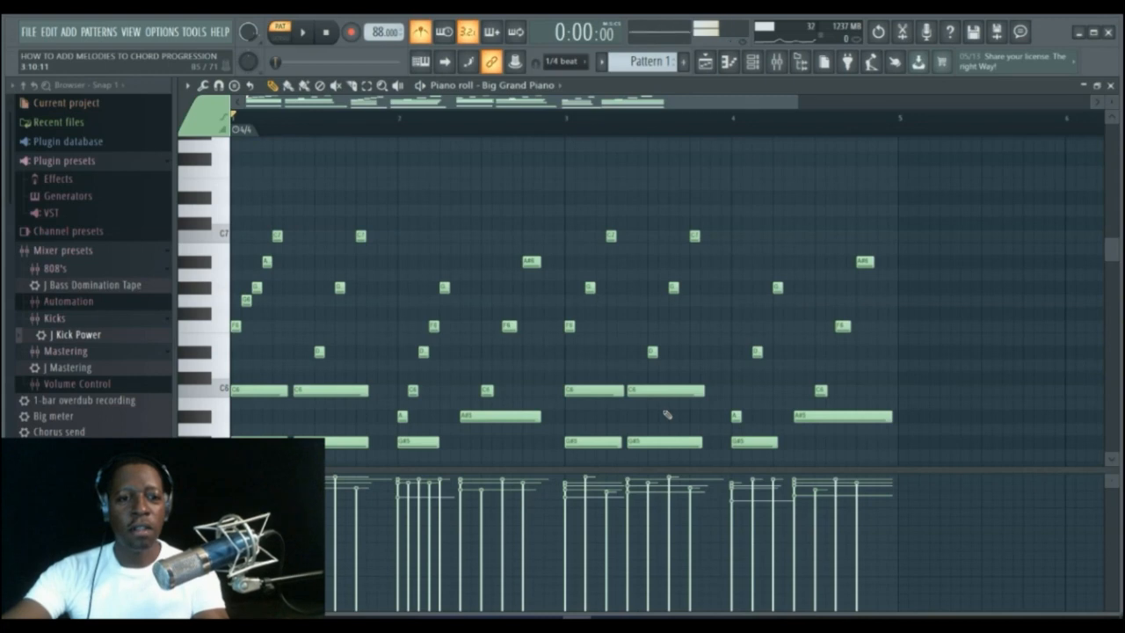
Copy the bar-1 run from the Big Grand Piano and paste it into the BELLS channel, replacing the bells notes there.
click(367, 85)
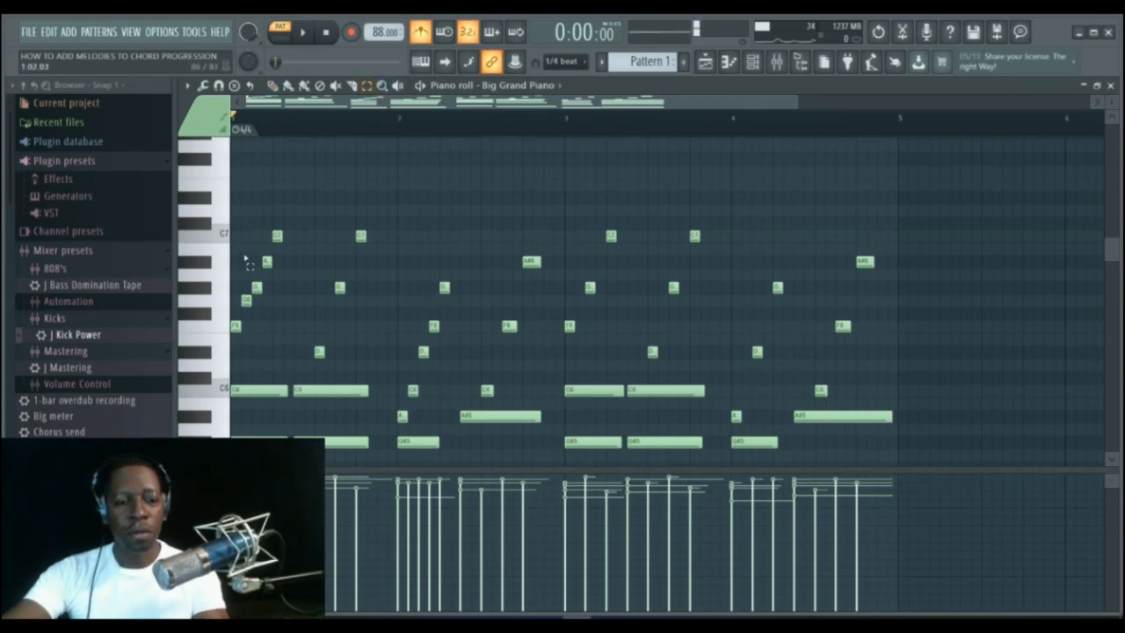
drag(237, 204, 296, 354)
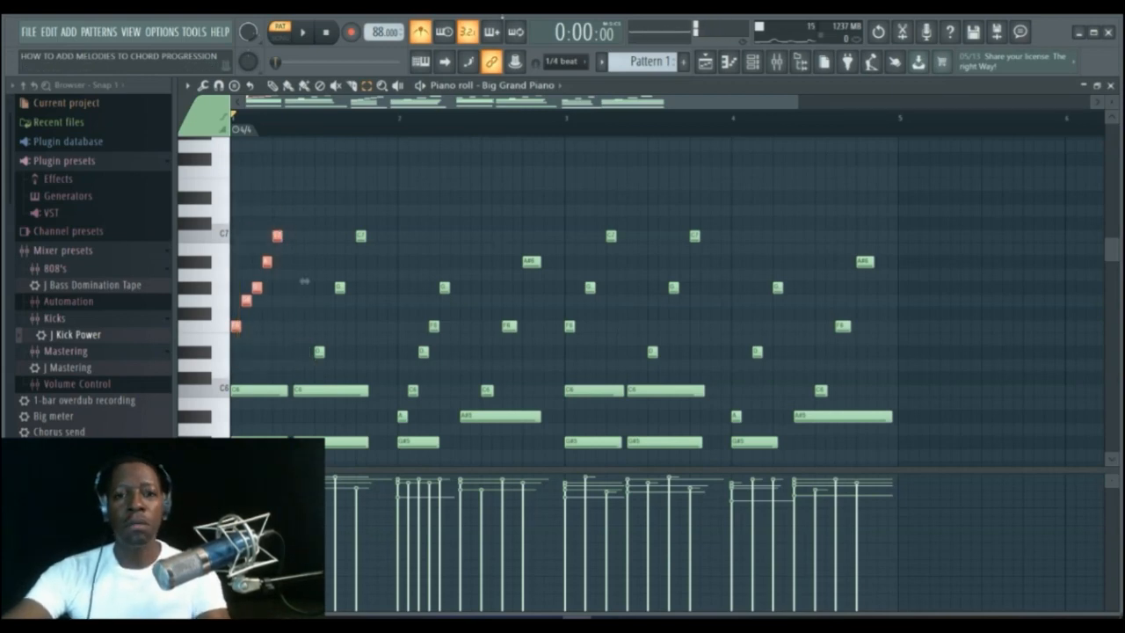
click(753, 61)
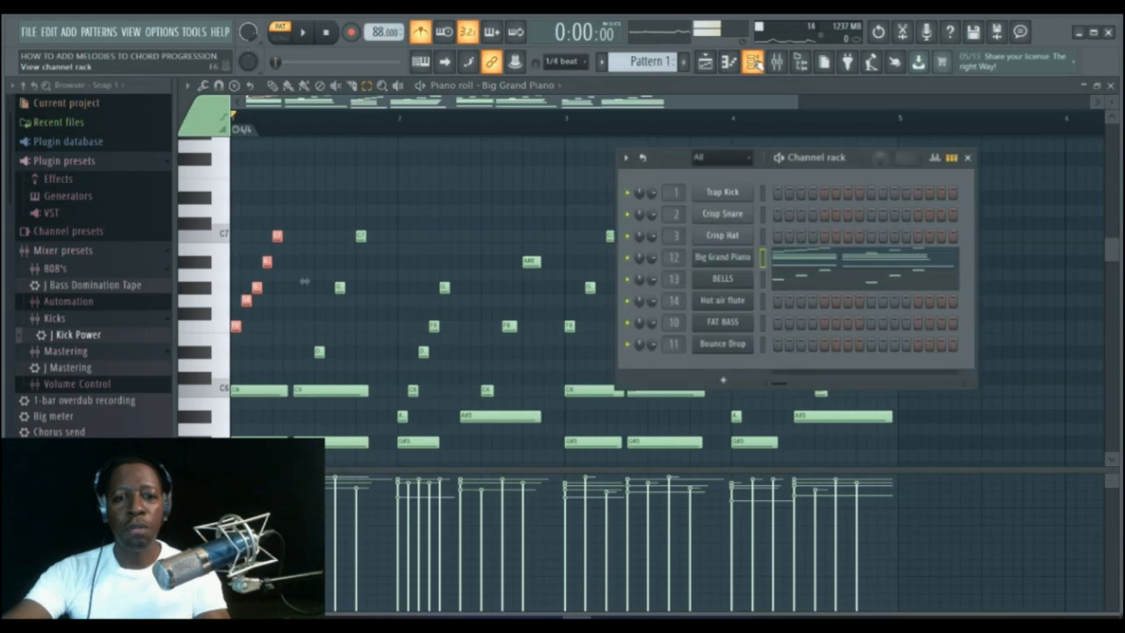
click(789, 280)
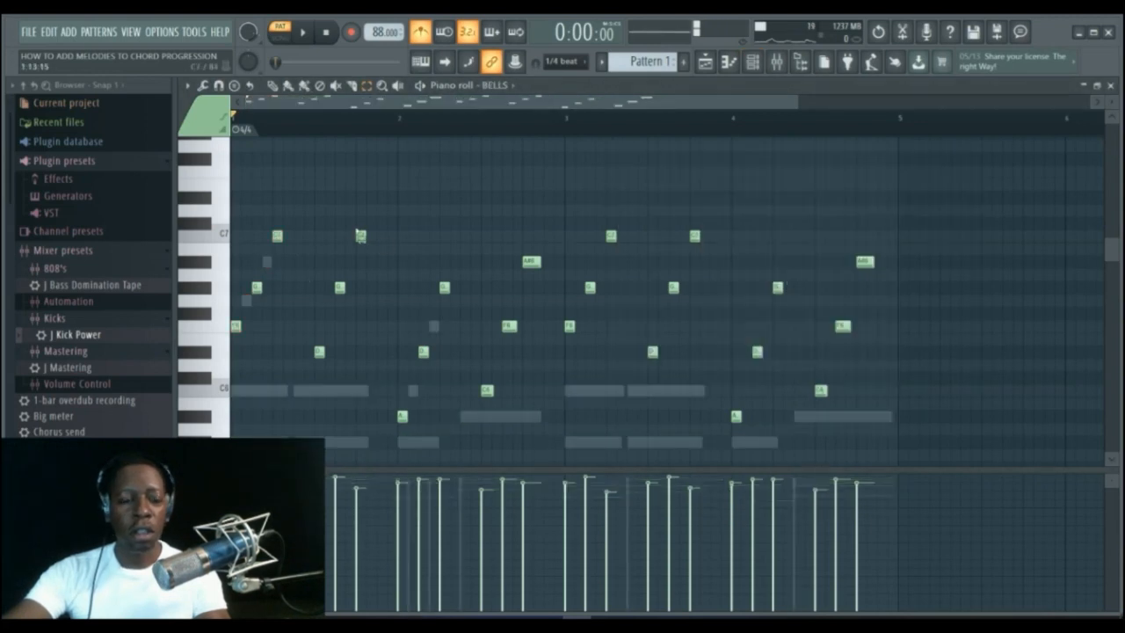
drag(243, 220, 235, 355)
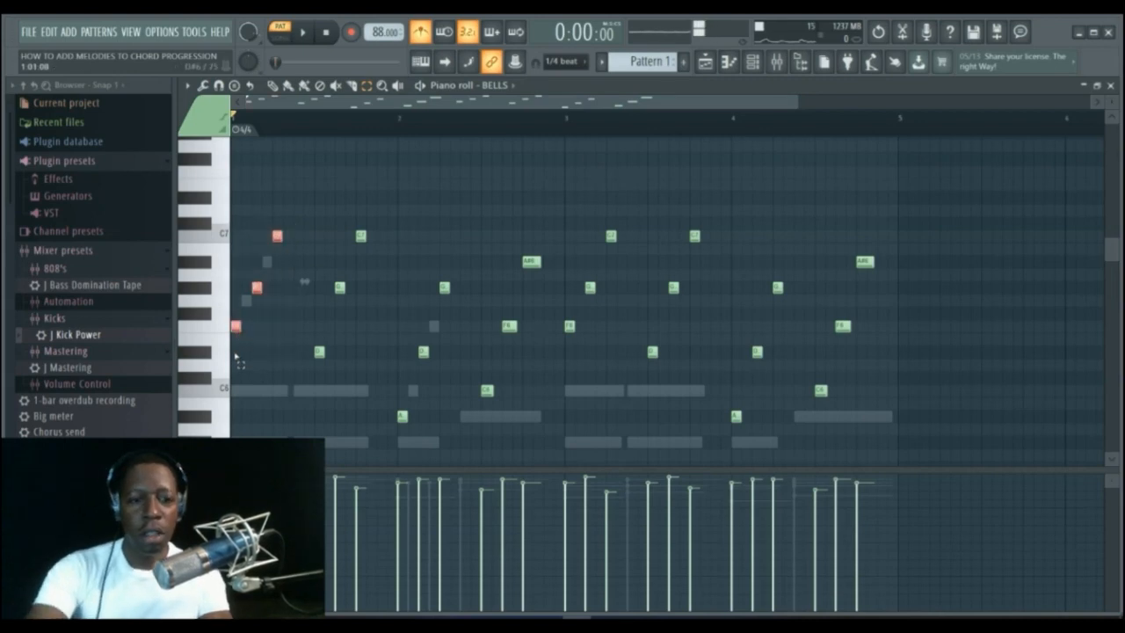
key(Delete)
key(ctrl+v)
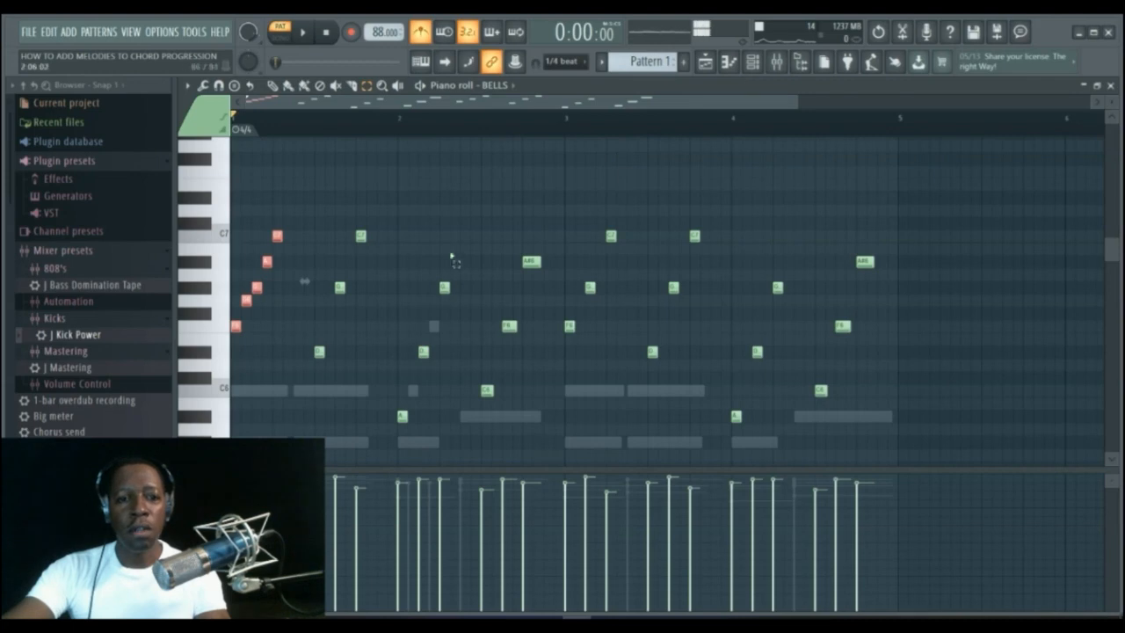
Copy the bar-2 run from the Big Grand Piano into the BELLS channel, replacing its bar-2 notes and placing the paste at bar 2.
click(753, 62)
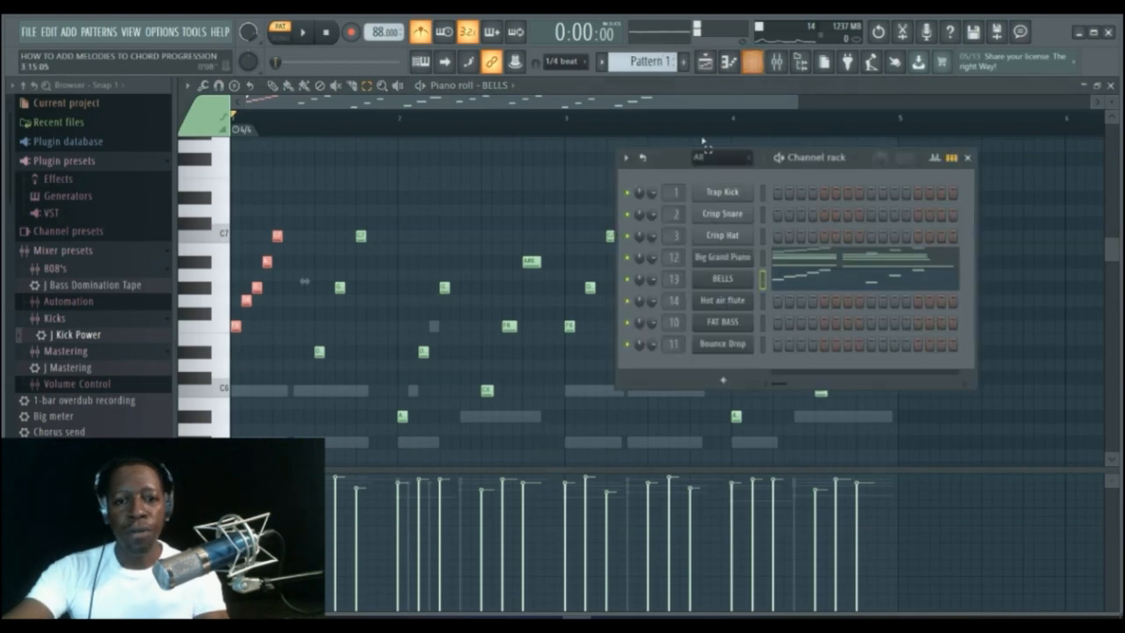
click(781, 258)
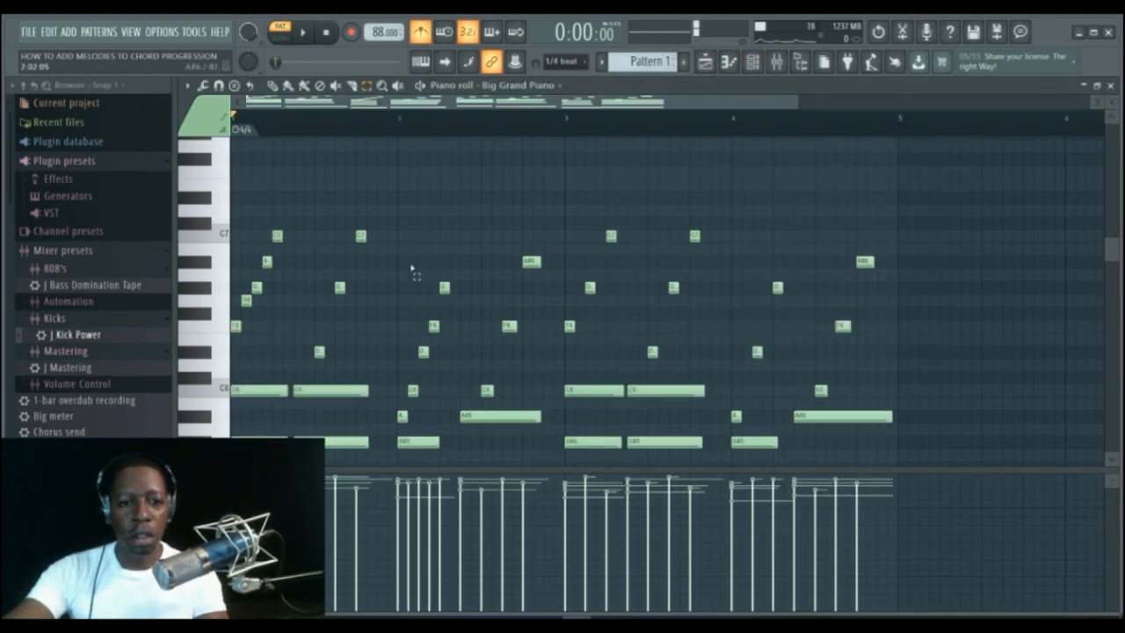
drag(397, 257, 448, 431)
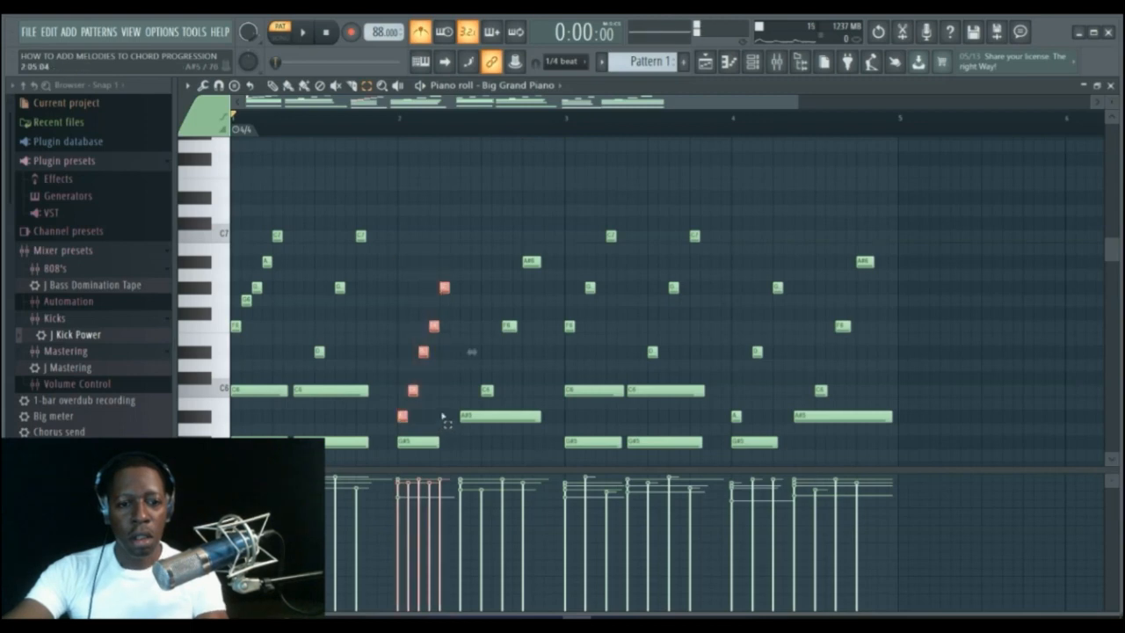
click(590, 176)
click(752, 64)
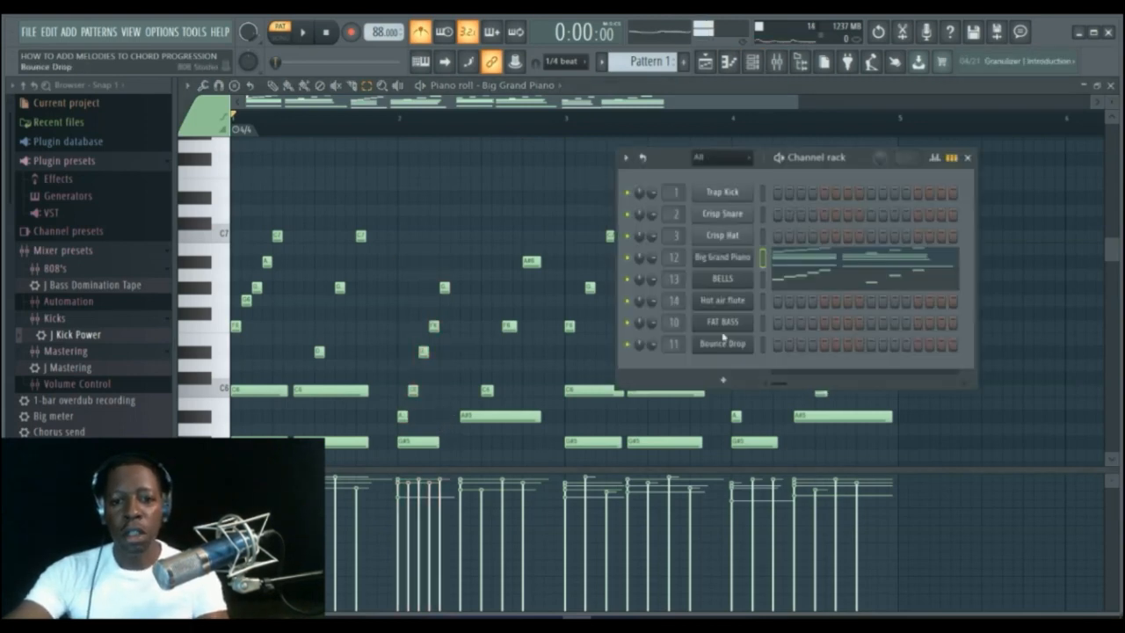
click(794, 276)
drag(397, 269, 460, 437)
key(Delete)
key(ctrl+v)
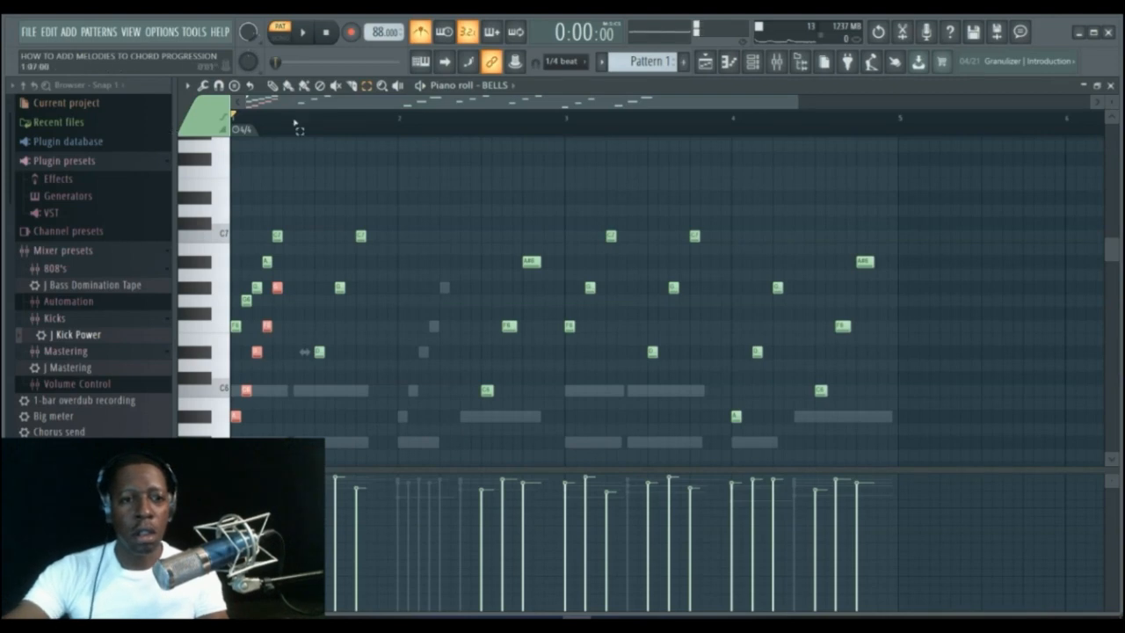
click(273, 86)
drag(236, 417, 434, 431)
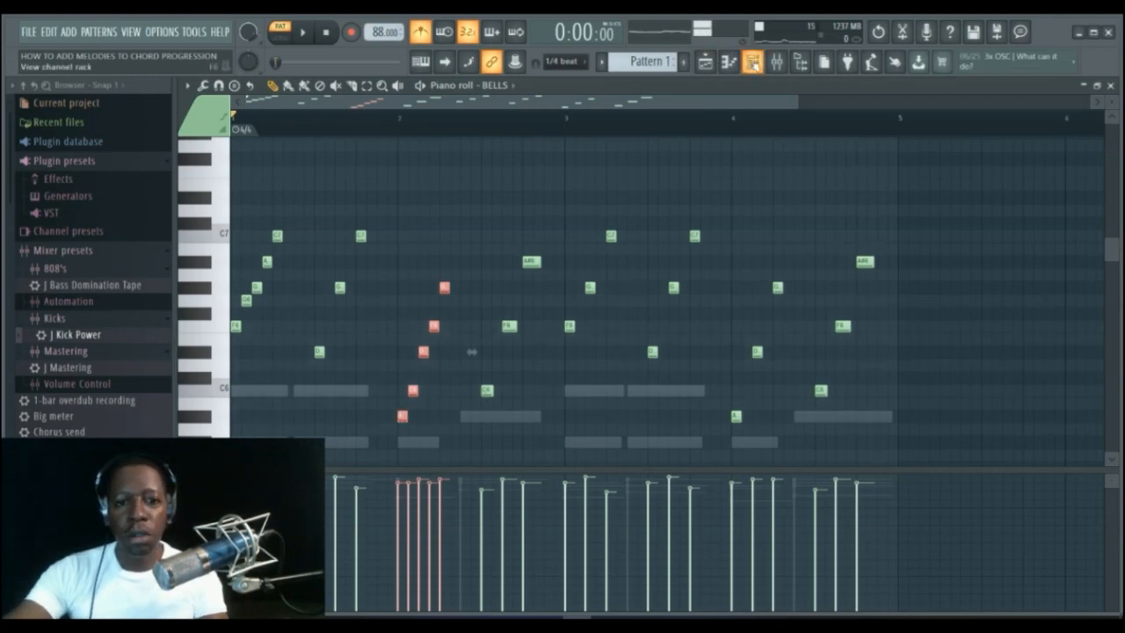
Duplicate the BELLS notes of bars 1–2 into bars 3–4, replacing the bells notes there.
click(752, 61)
click(752, 62)
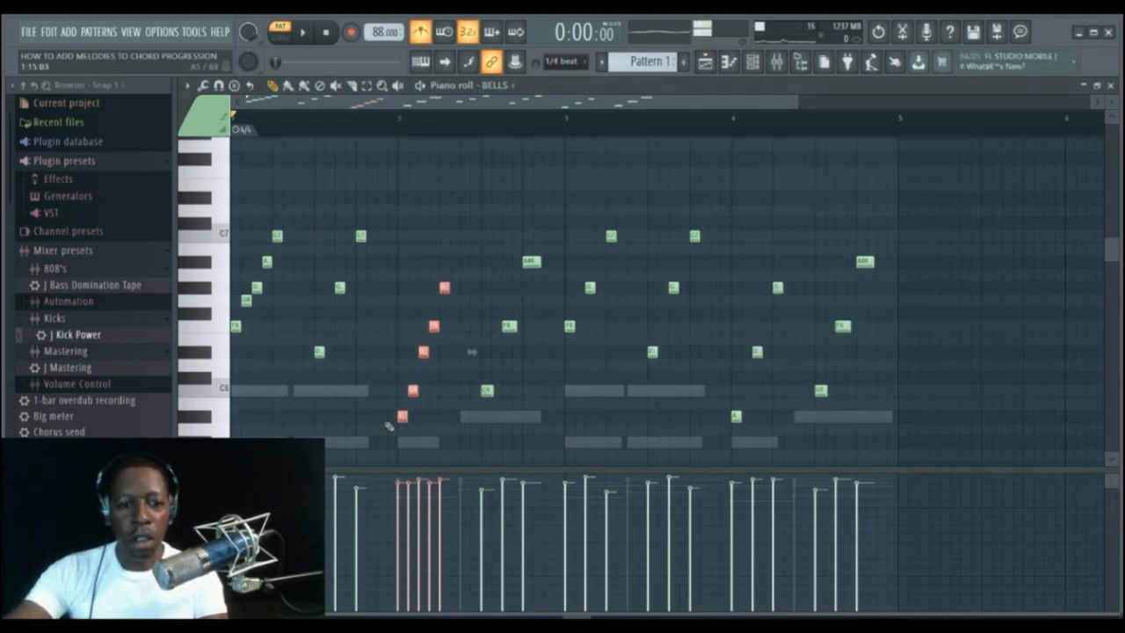
mouse_move(402, 416)
mouse_down()
mouse_move(410, 448)
mouse_move(402, 415)
mouse_up()
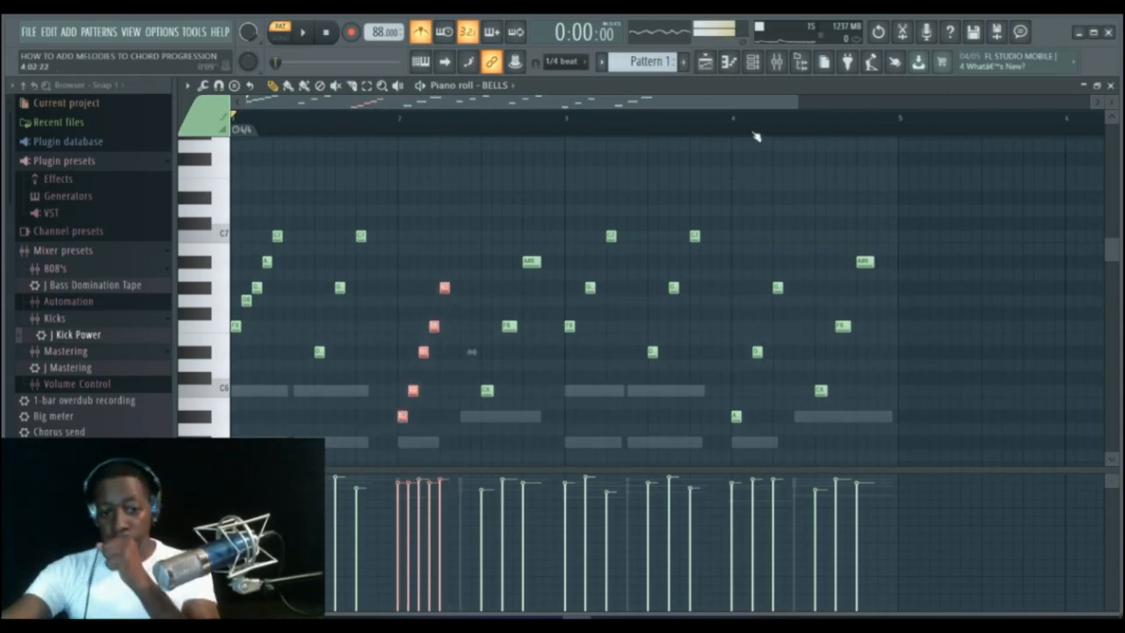
click(367, 85)
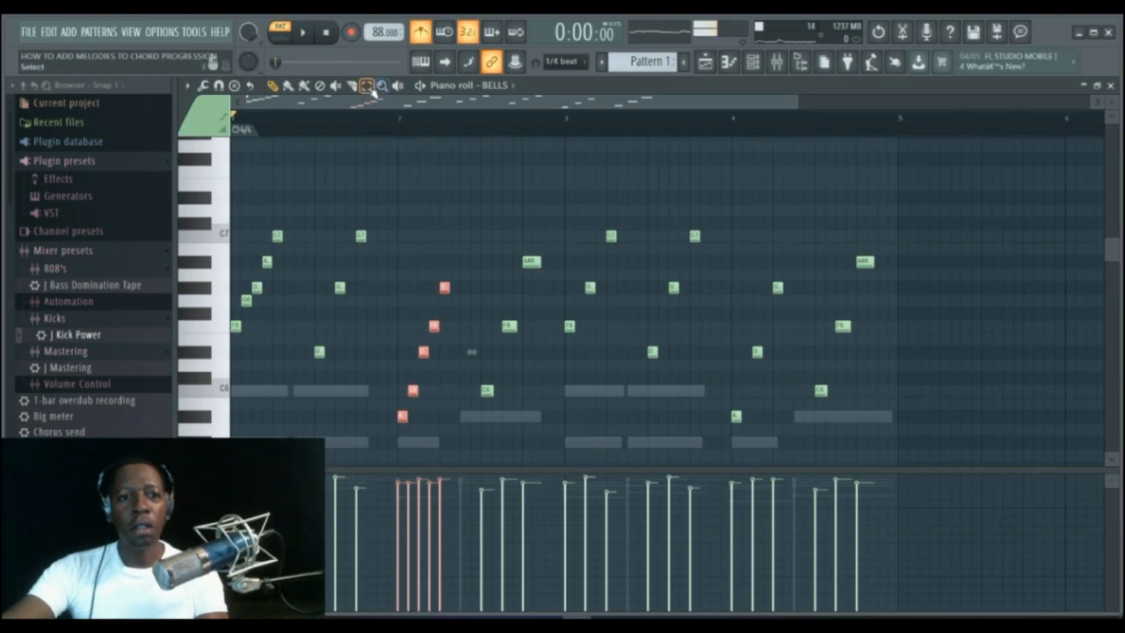
drag(234, 207, 538, 429)
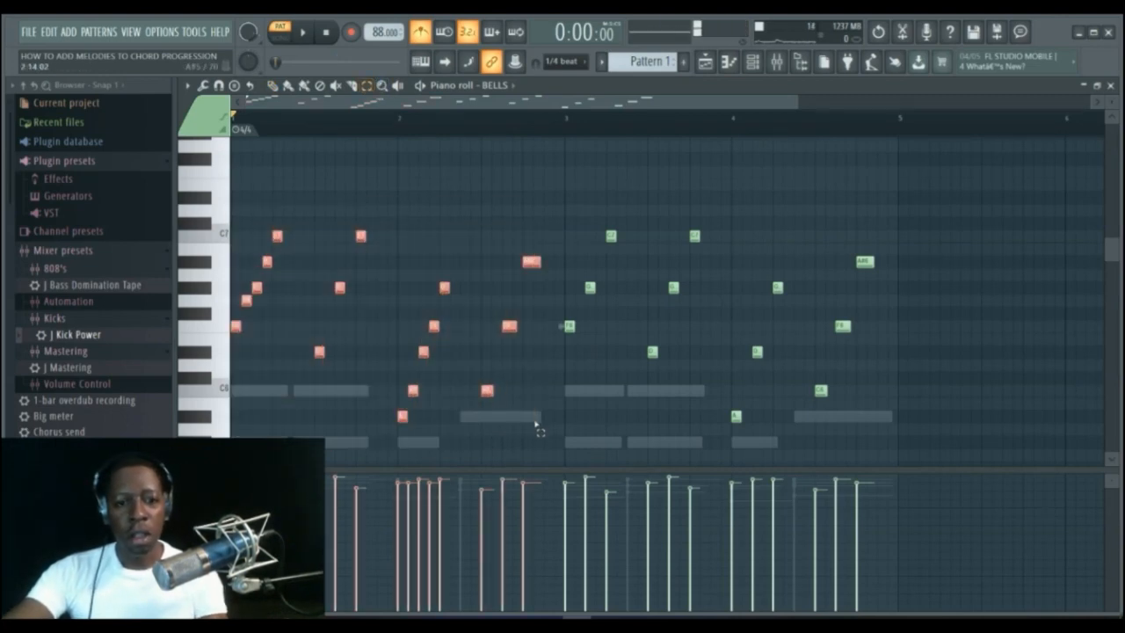
drag(568, 198, 877, 437)
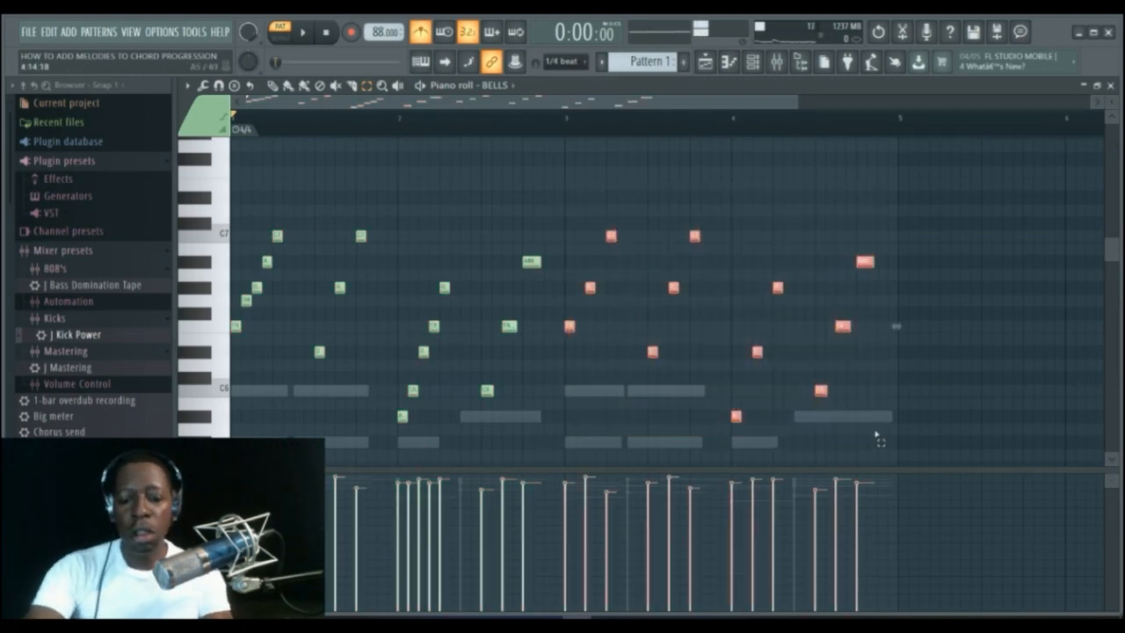
key(Delete)
key(ctrl+v)
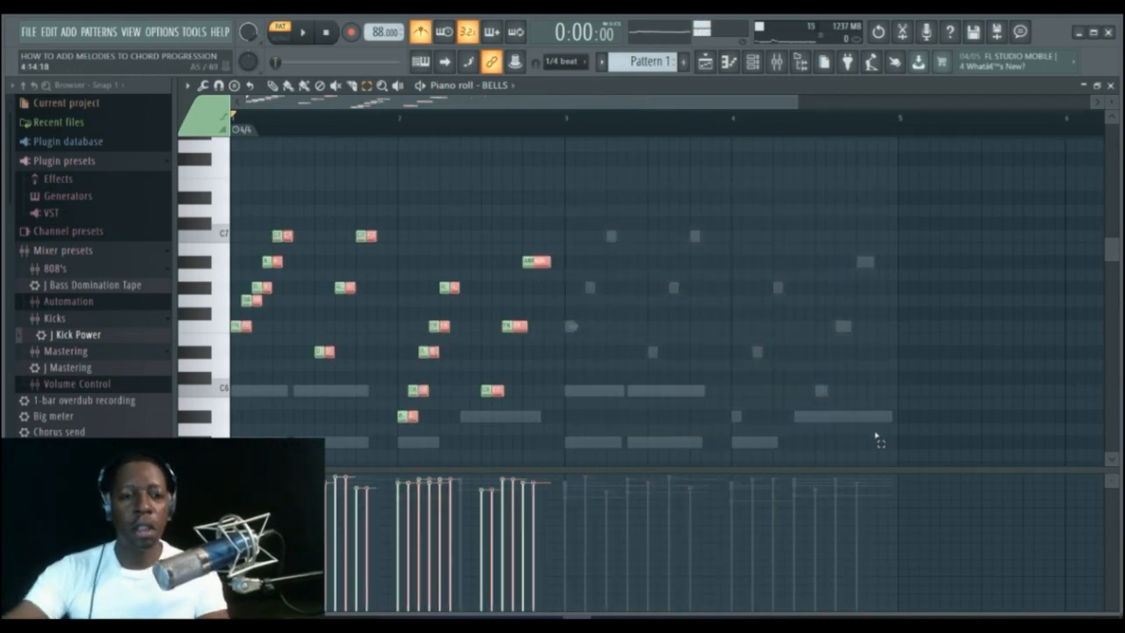
drag(245, 329, 567, 330)
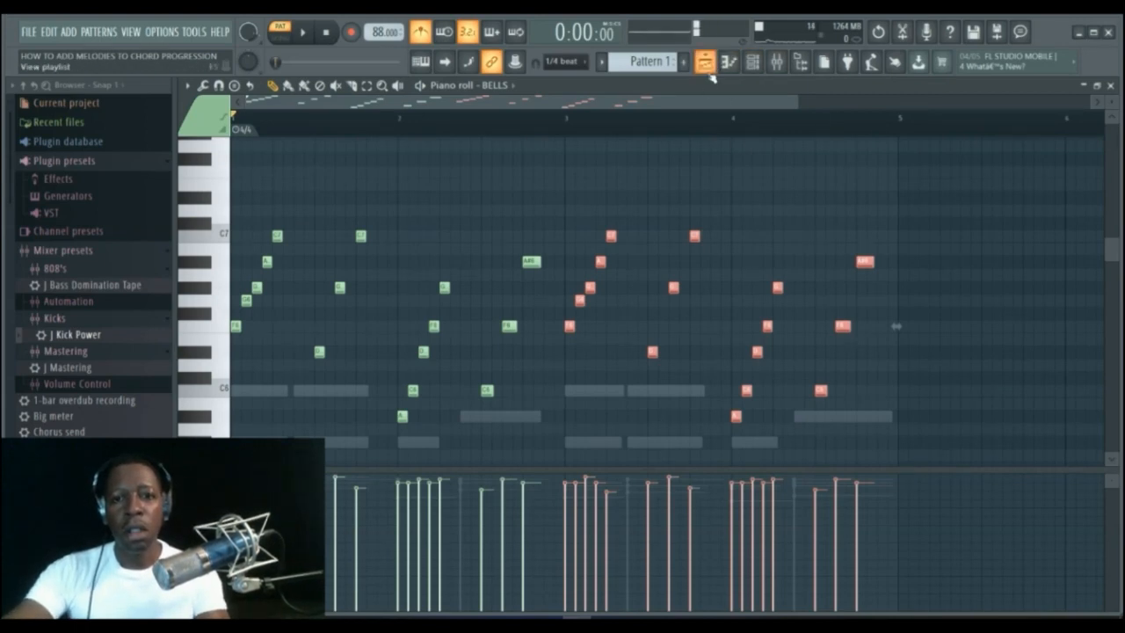
Deselect the notes and play back the BELLS pattern.
click(754, 63)
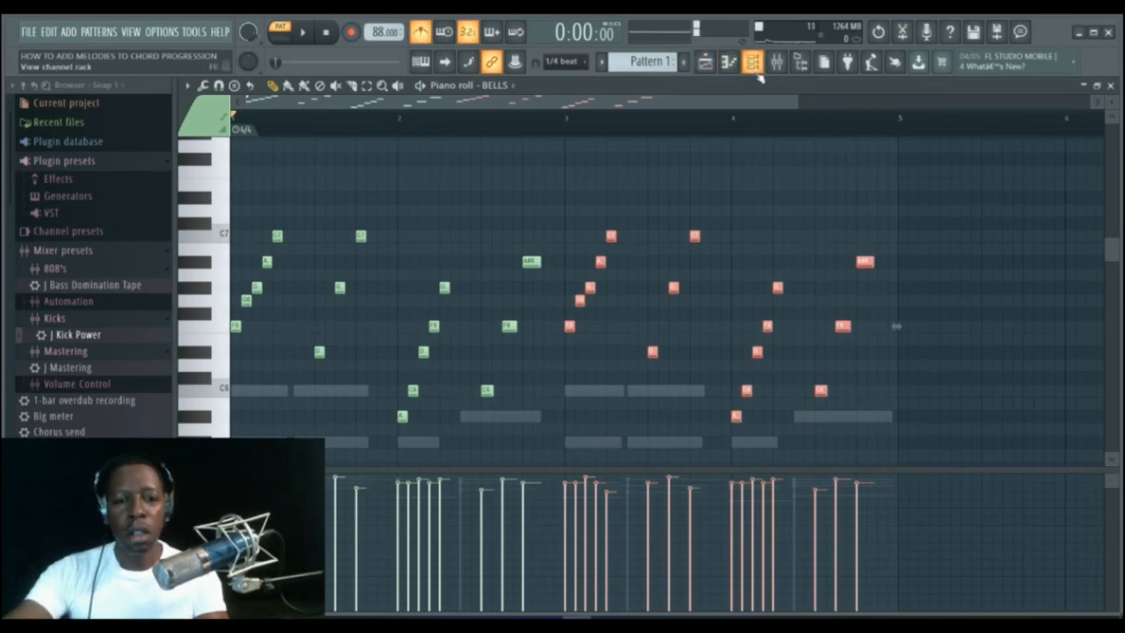
click(367, 86)
click(398, 158)
key(space)
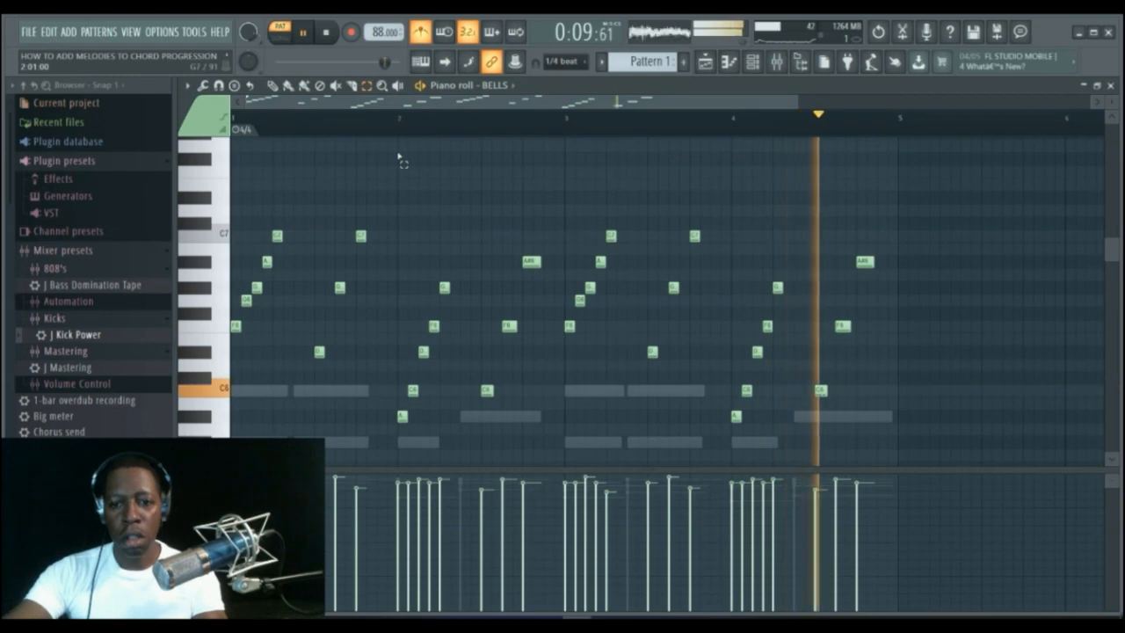
key(space)
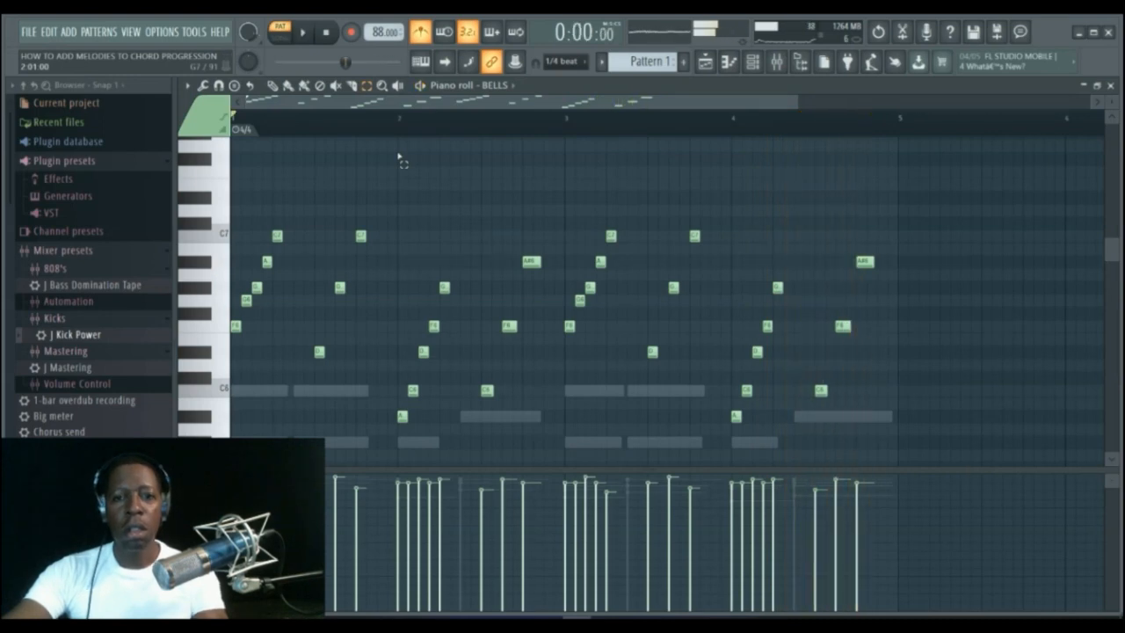
click(754, 62)
click(754, 62)
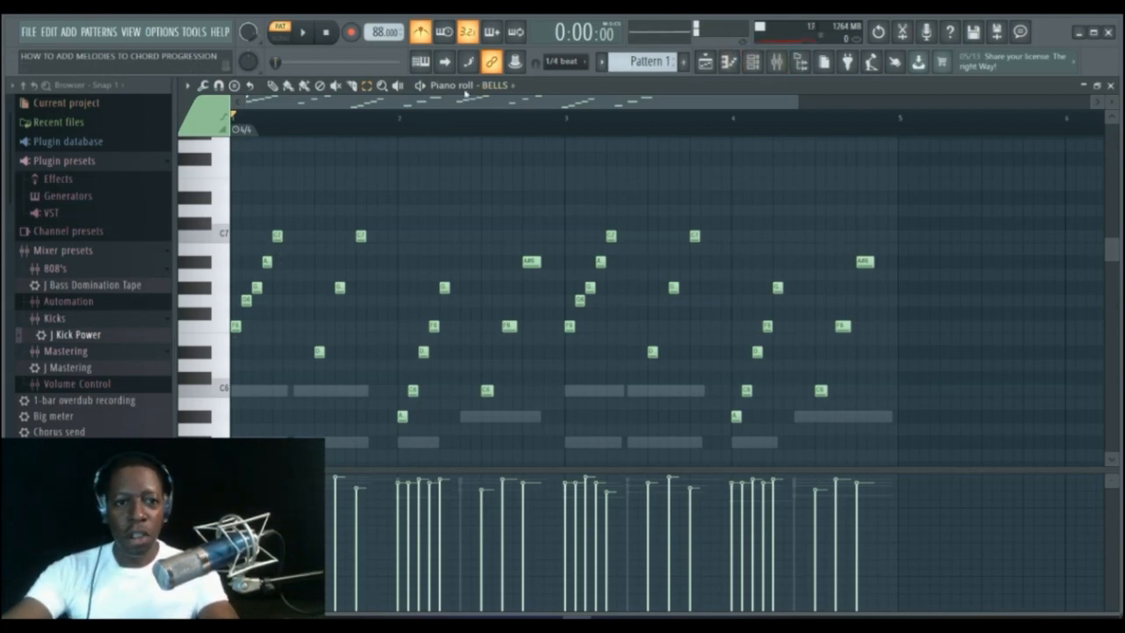
click(367, 85)
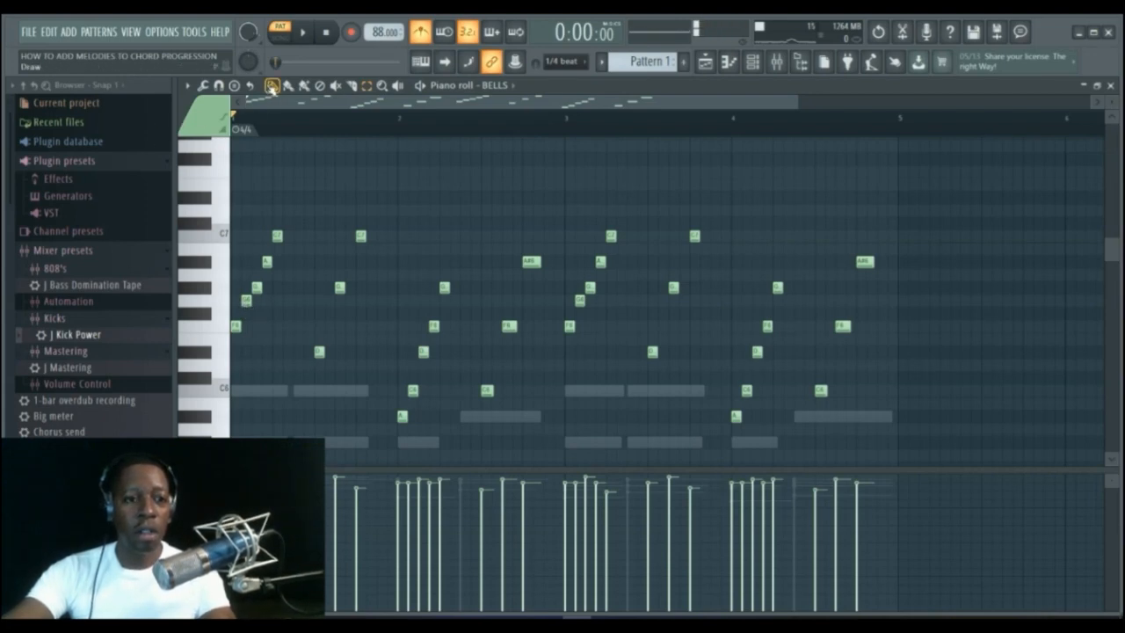
click(218, 326)
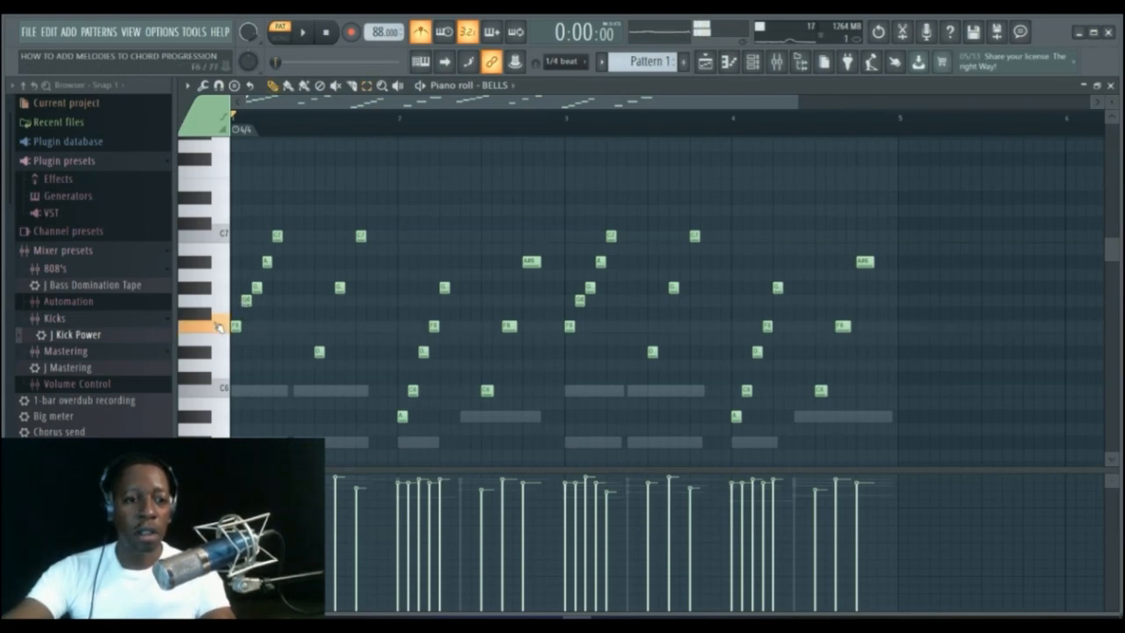
Raise the BELLS channel's mixer fader and start playback to hear the balance.
click(777, 62)
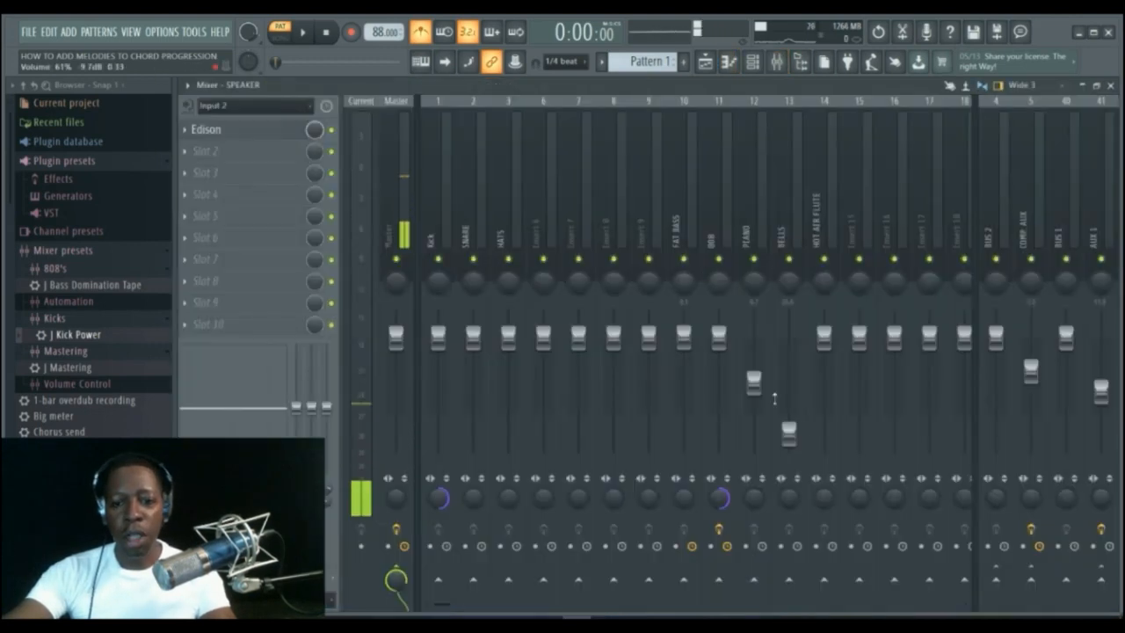
drag(789, 431, 789, 393)
key(space)
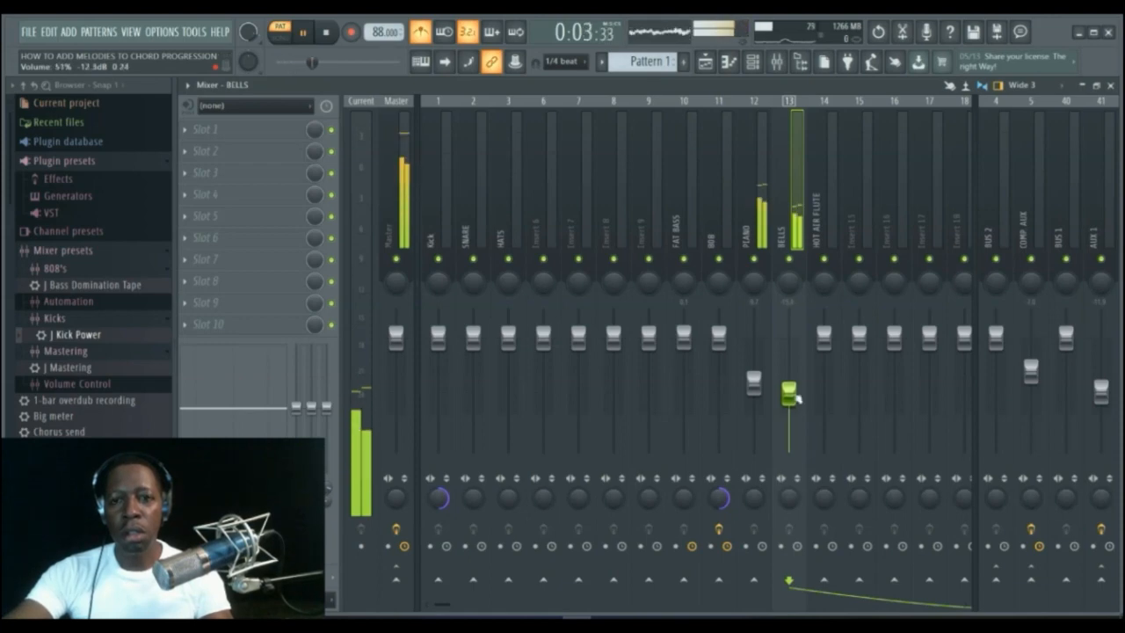
Return to the BELLS piano roll and play the pattern back.
click(729, 62)
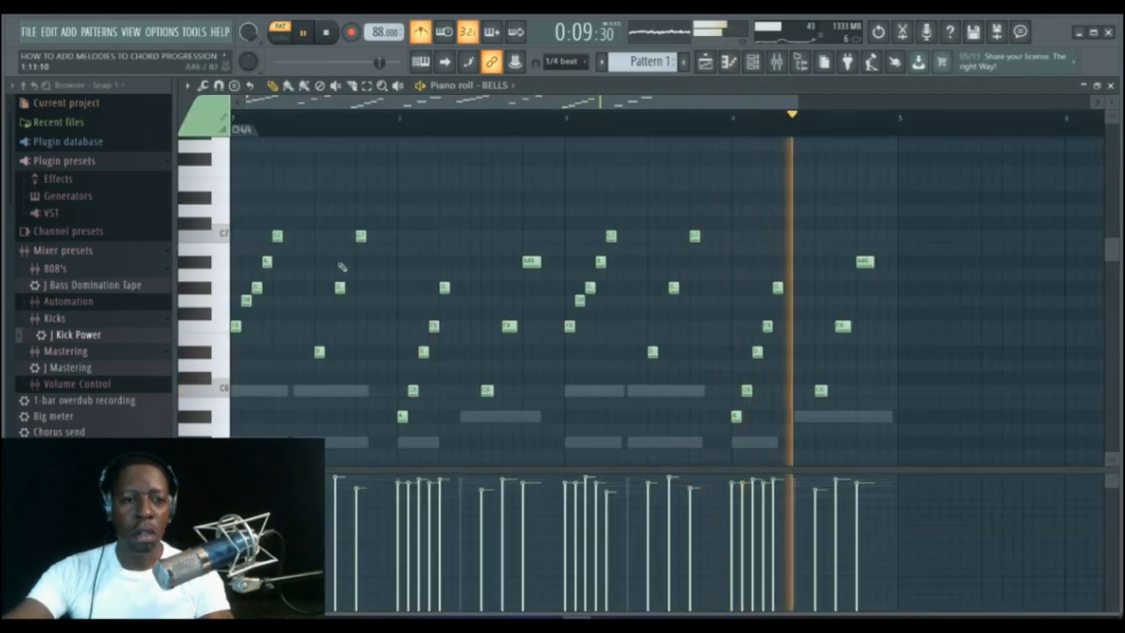
key(space)
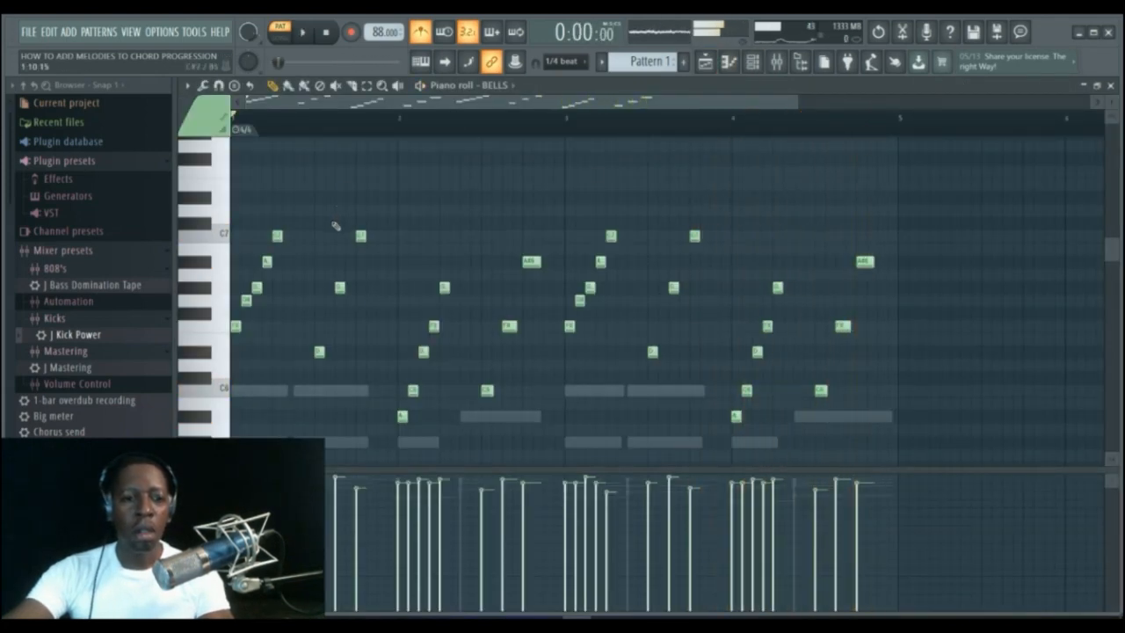
click(247, 328)
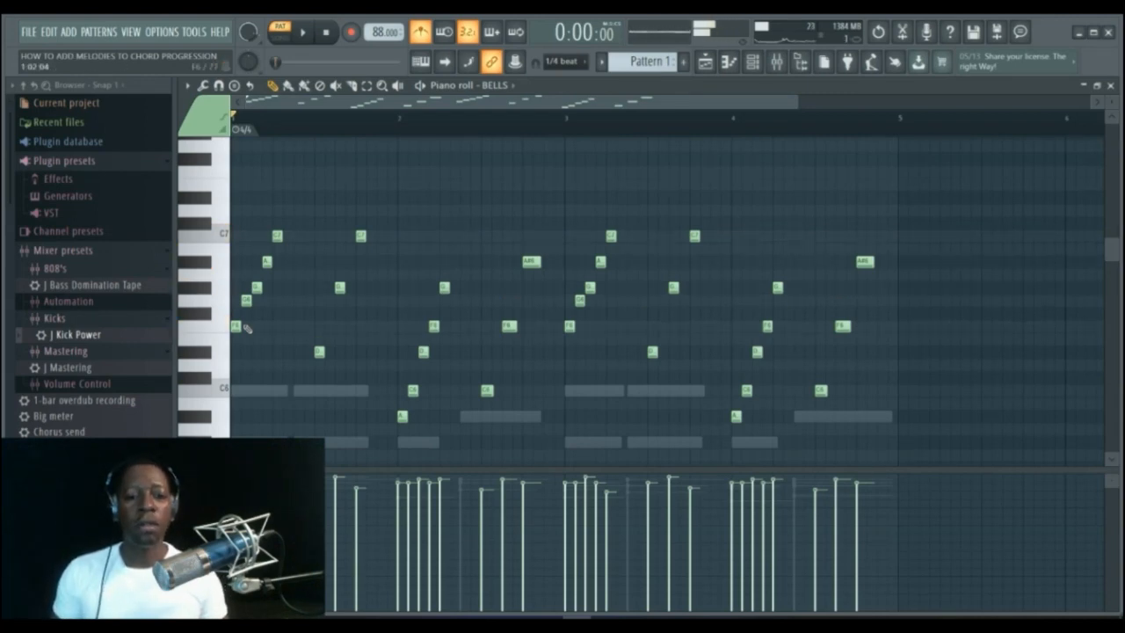
key(space)
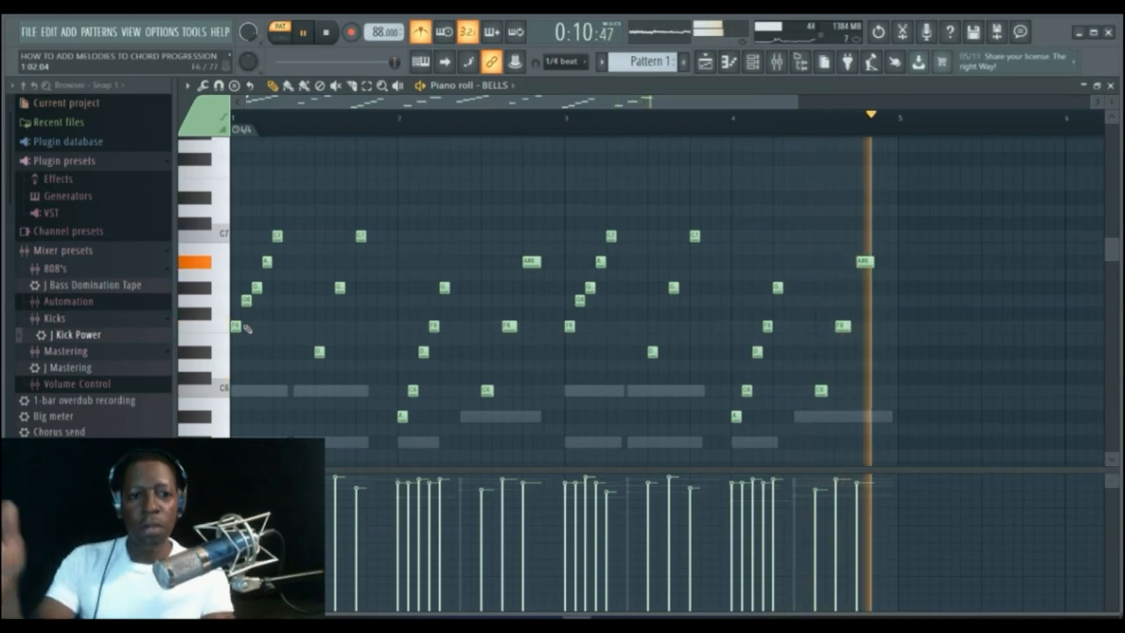
key(space)
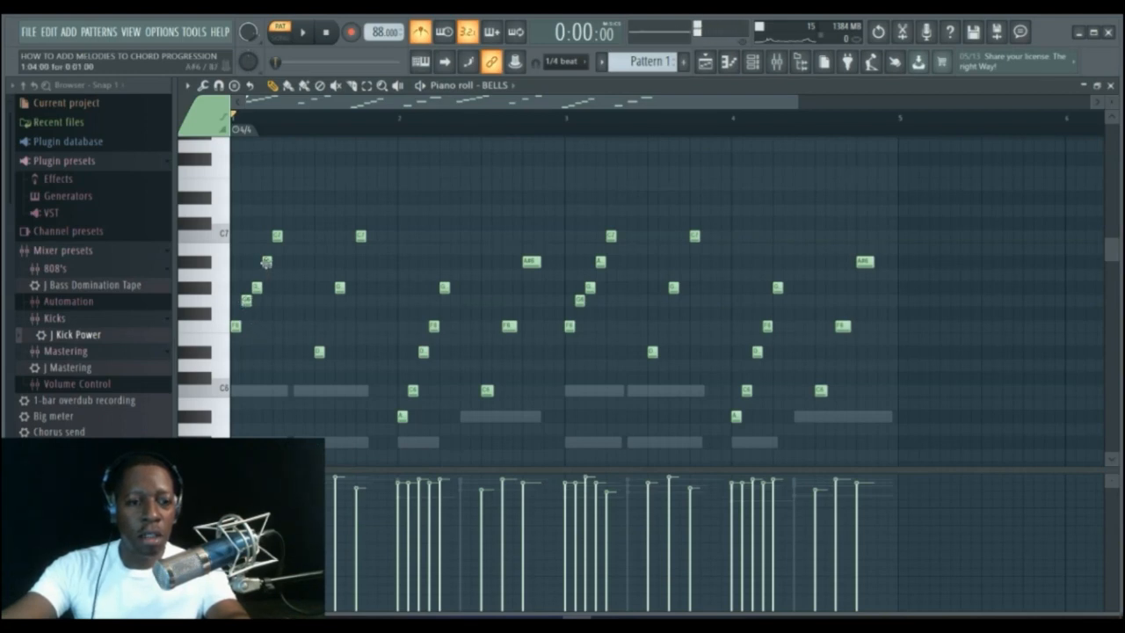
Move the two highest notes of the bar-1 run in BELLS down to lower scale notes and play it back.
drag(267, 262, 267, 301)
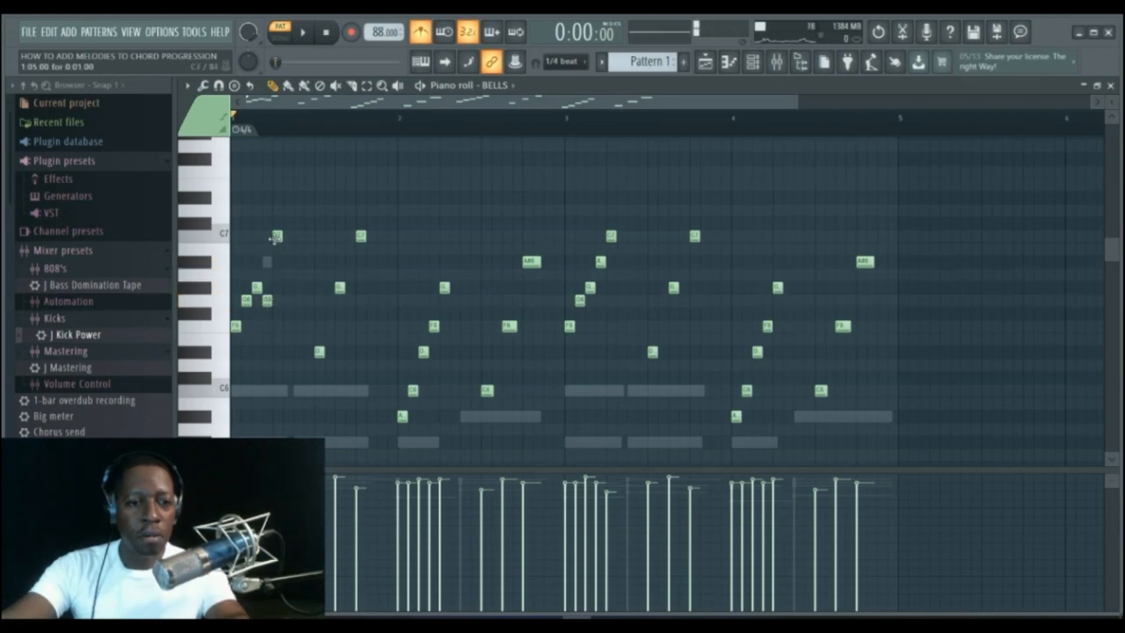
click(275, 236)
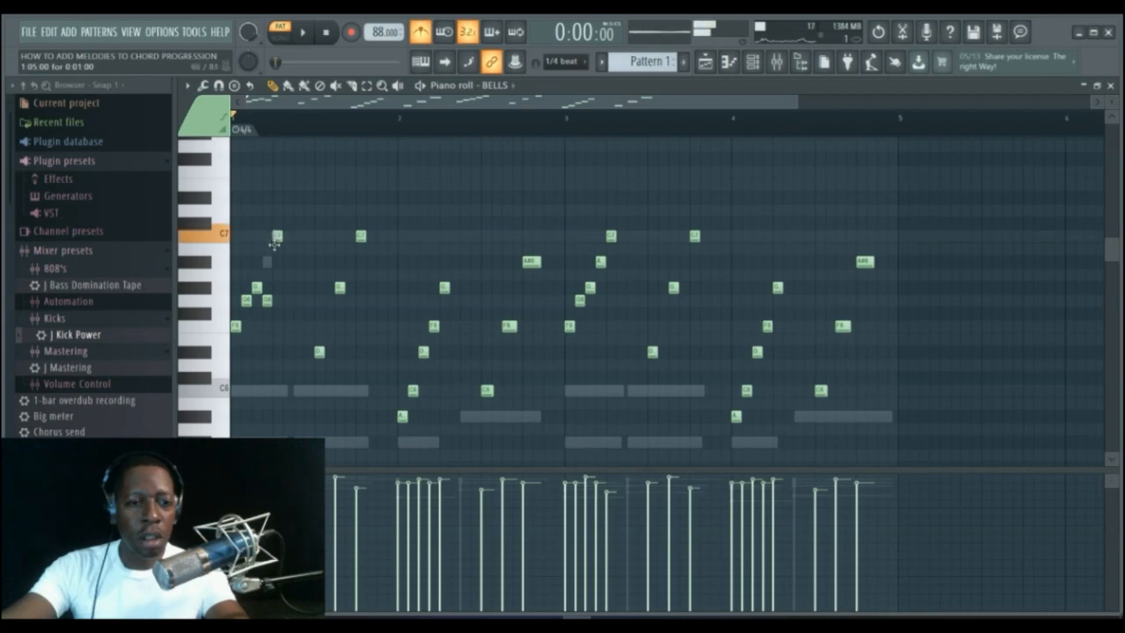
drag(274, 244, 274, 325)
key(space)
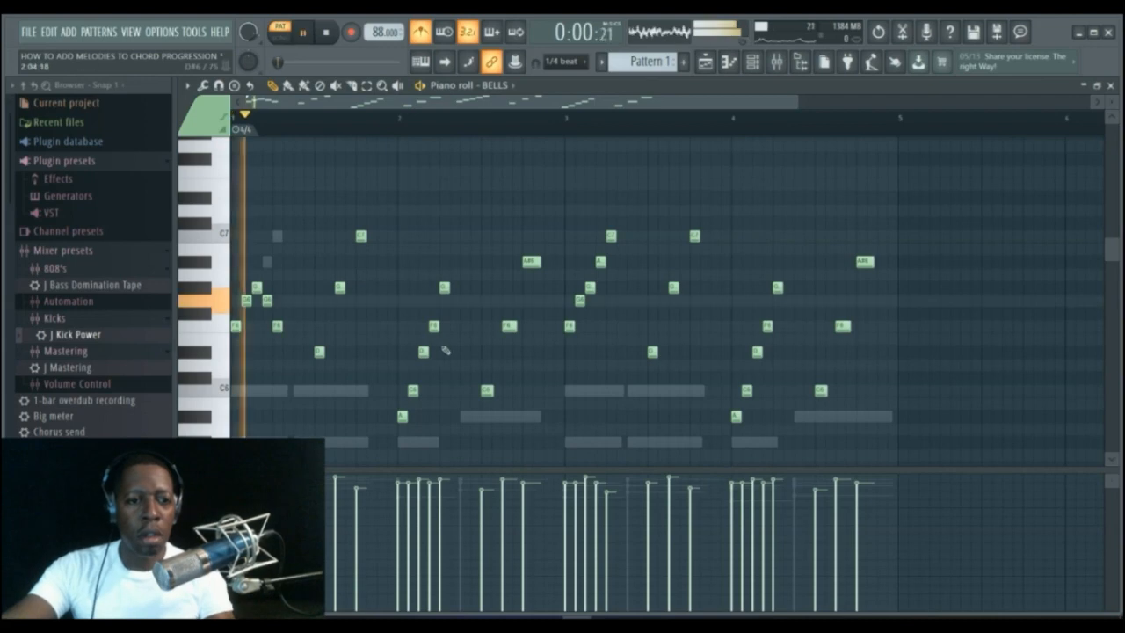
key(space)
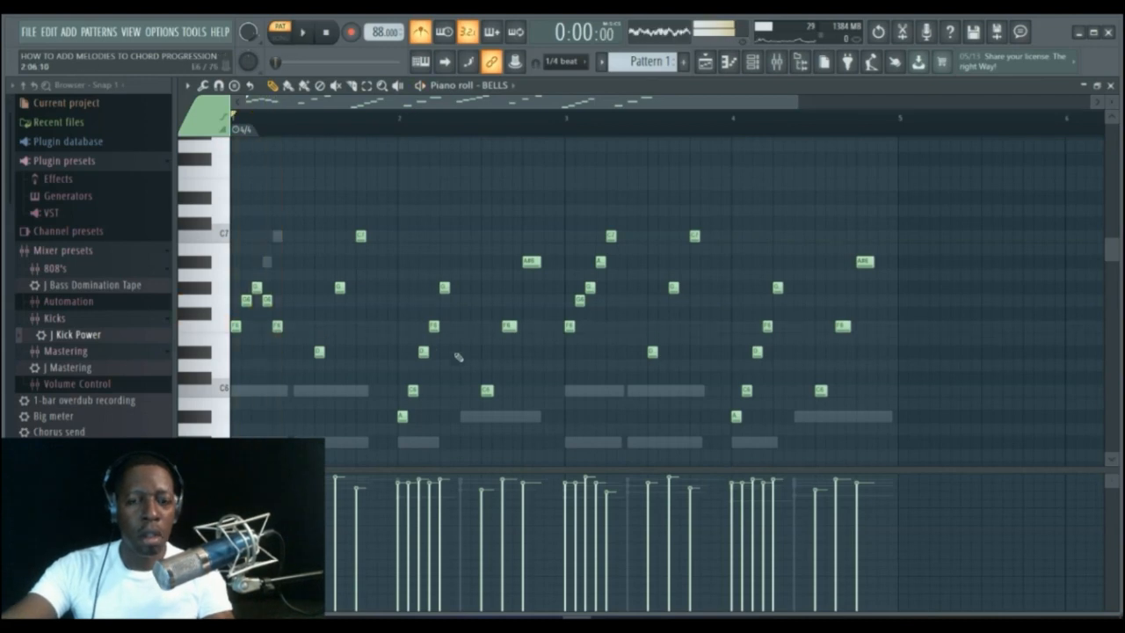
Open the Big Grand Piano piano roll and delete its melody run notes in bars 1–2, keeping the chords.
click(756, 68)
click(839, 257)
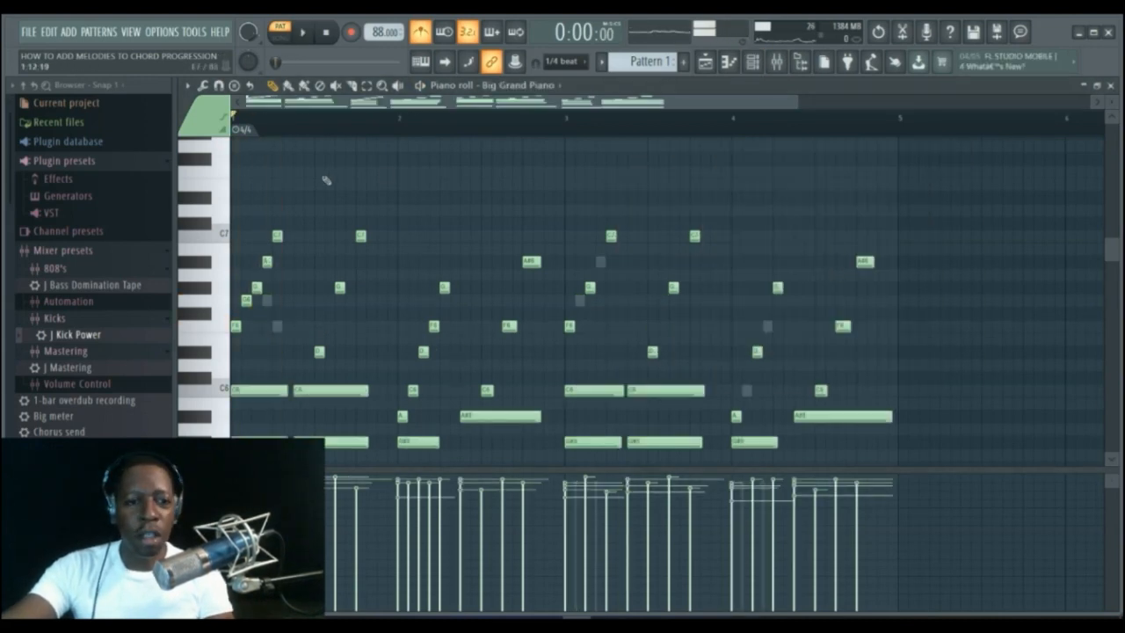
click(367, 85)
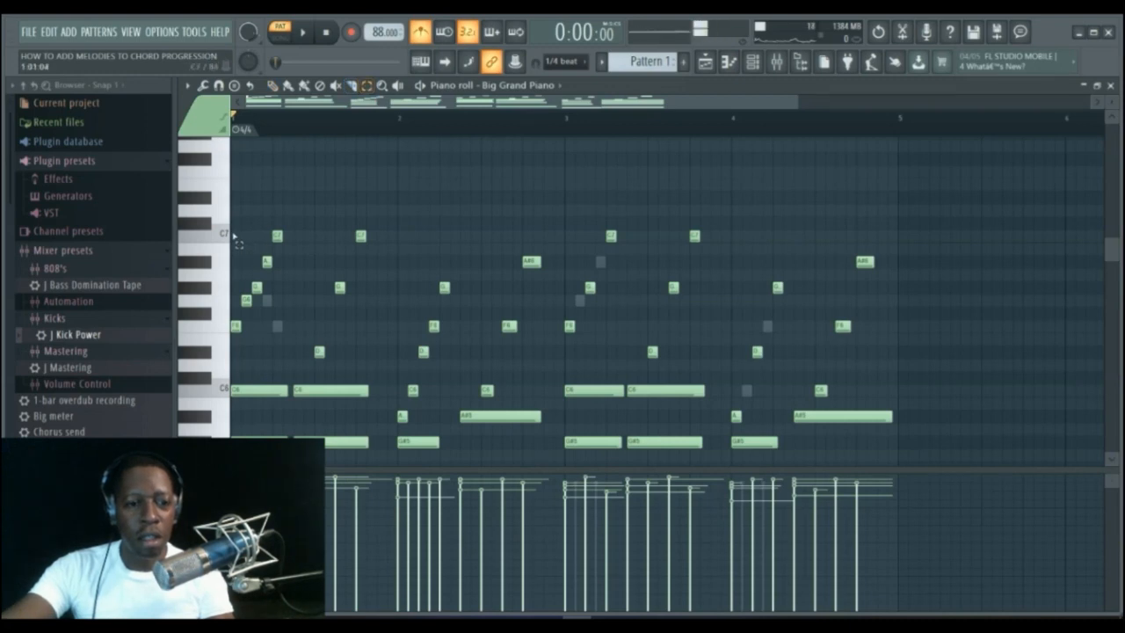
drag(232, 217, 284, 355)
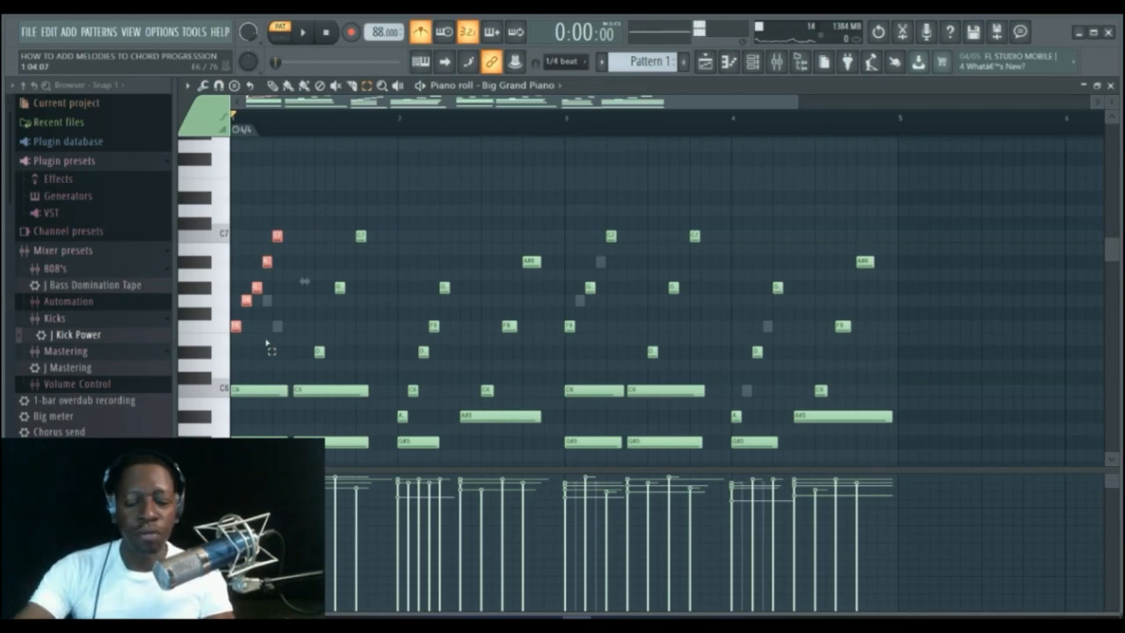
key(Delete)
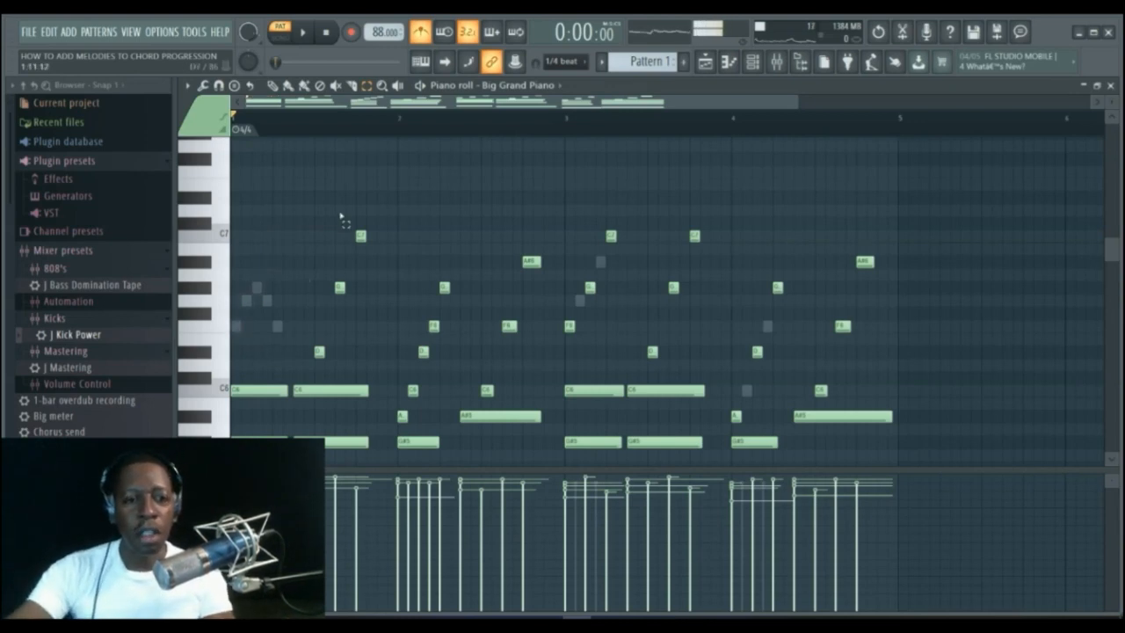
drag(318, 212, 384, 366)
key(Delete)
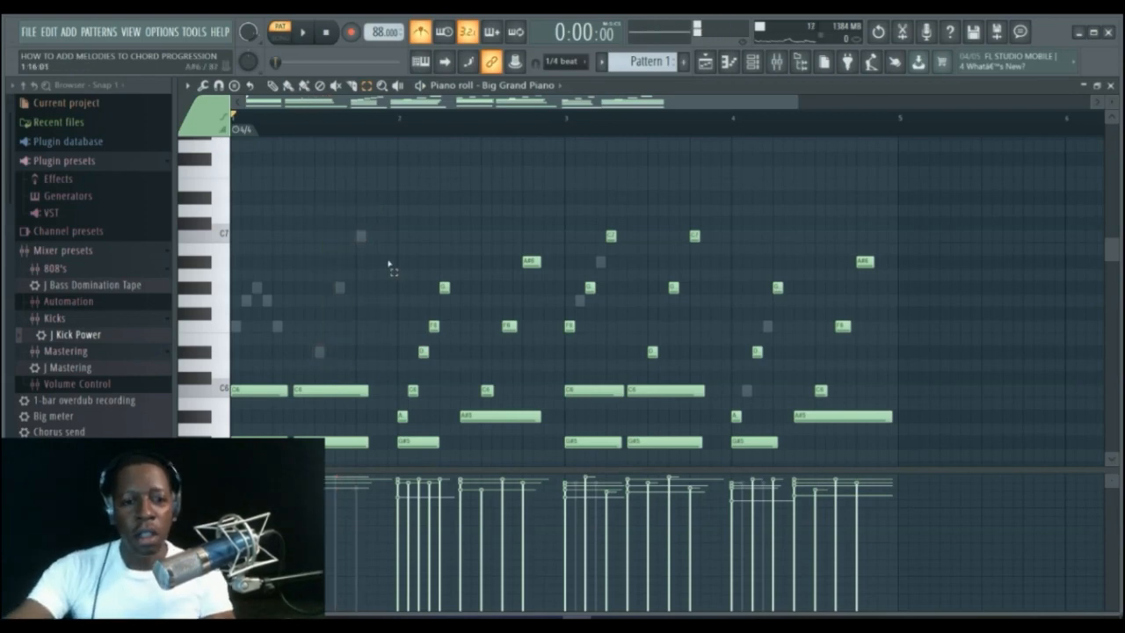
drag(397, 256, 448, 418)
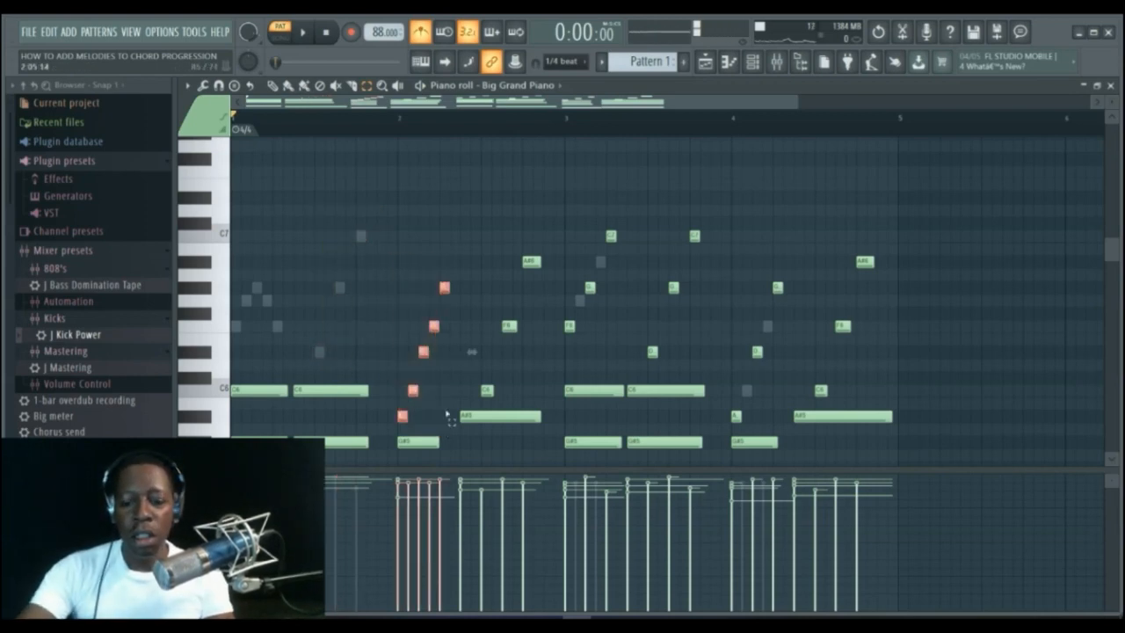
key(Delete)
drag(460, 245, 554, 395)
key(Delete)
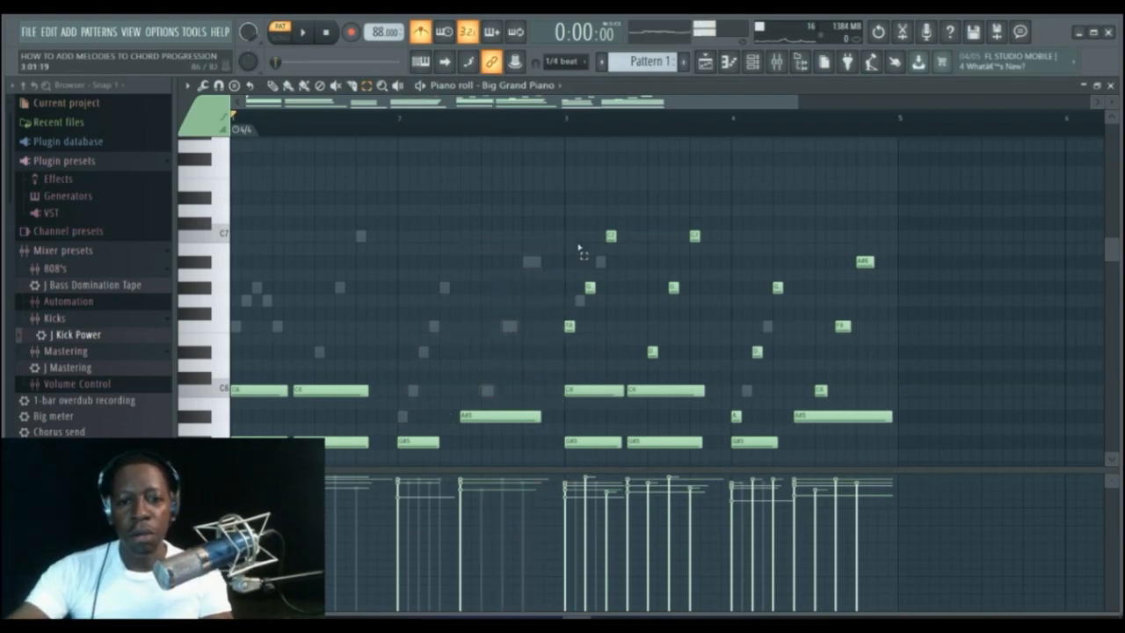
Delete the remaining Big Grand Piano melody run notes in bars 3–4, leaving only the chords.
drag(563, 206, 717, 373)
key(Delete)
drag(732, 269, 778, 430)
key(Delete)
drag(817, 232, 876, 403)
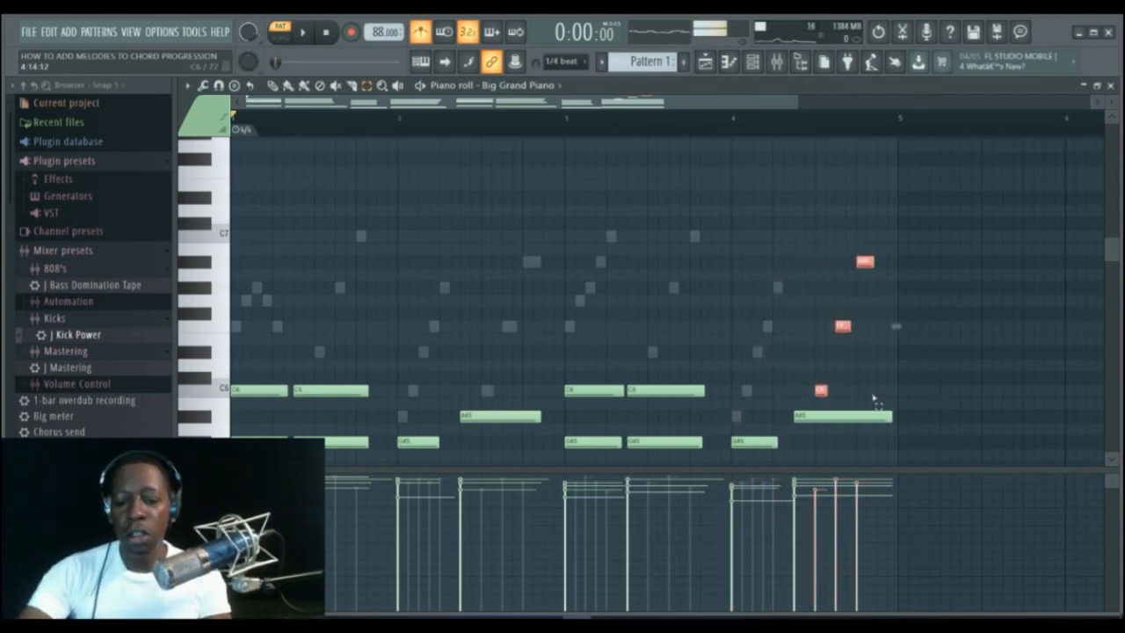
key(Delete)
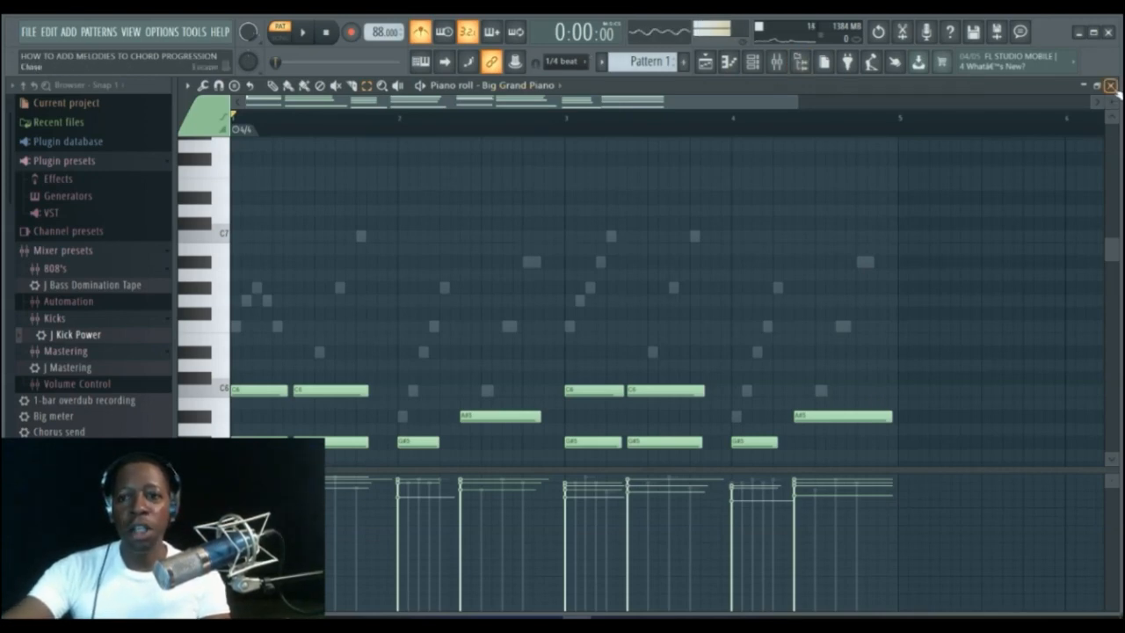
Close the piano roll, reopen the BELLS pattern and play it back.
click(1111, 86)
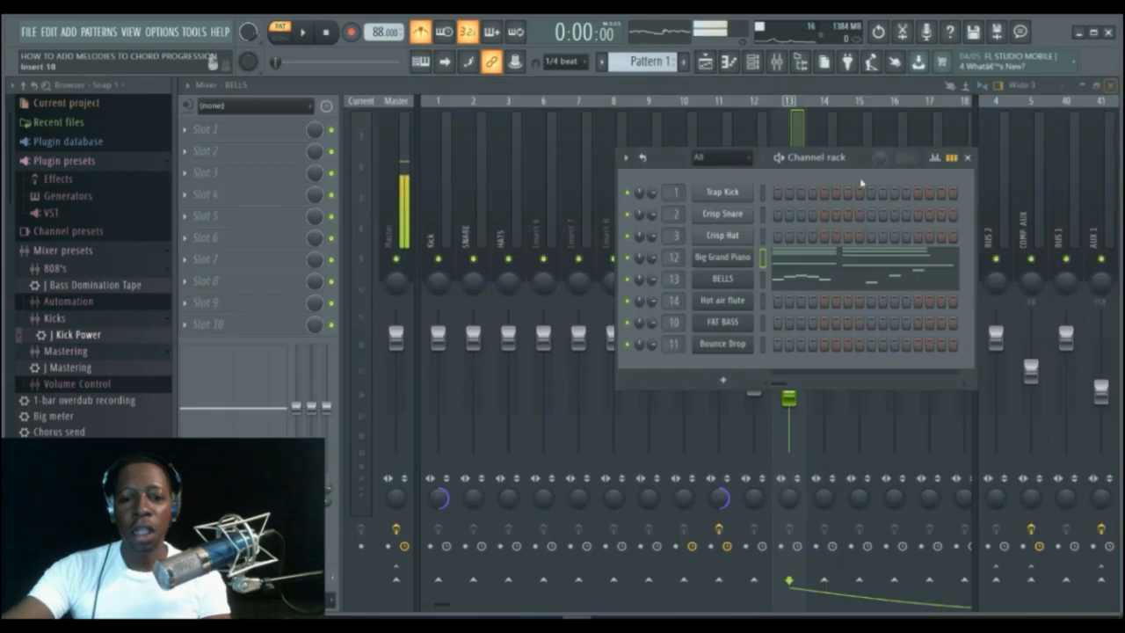
click(802, 282)
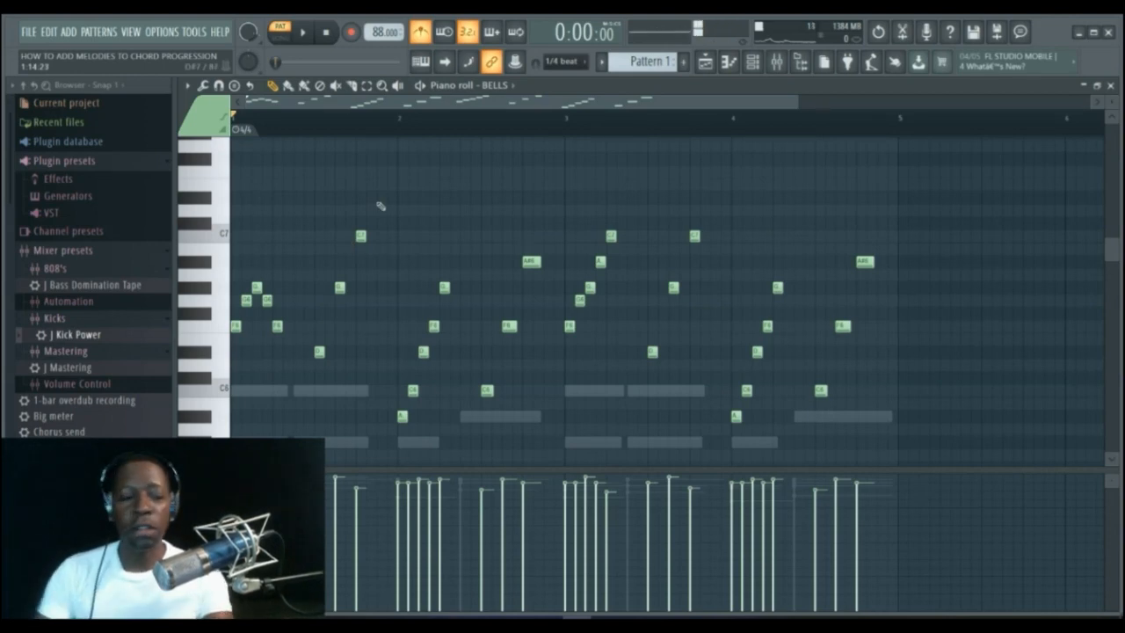
mouse_move(350, 103)
mouse_down()
mouse_move(364, 95)
mouse_move(332, 92)
mouse_up()
key(space)
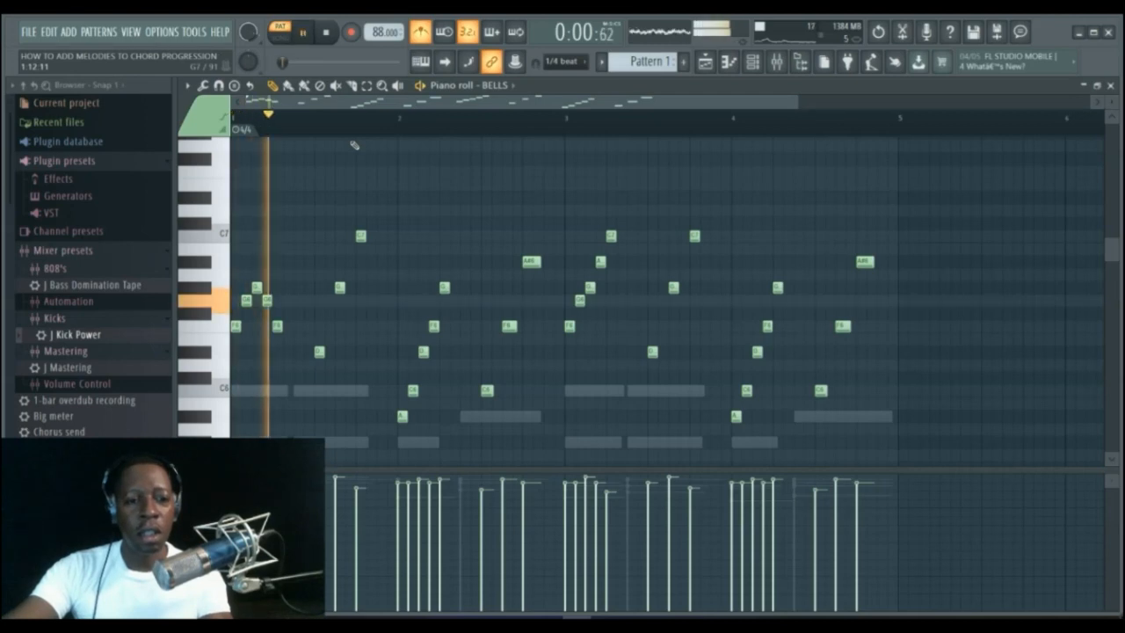
key(space)
key(space)
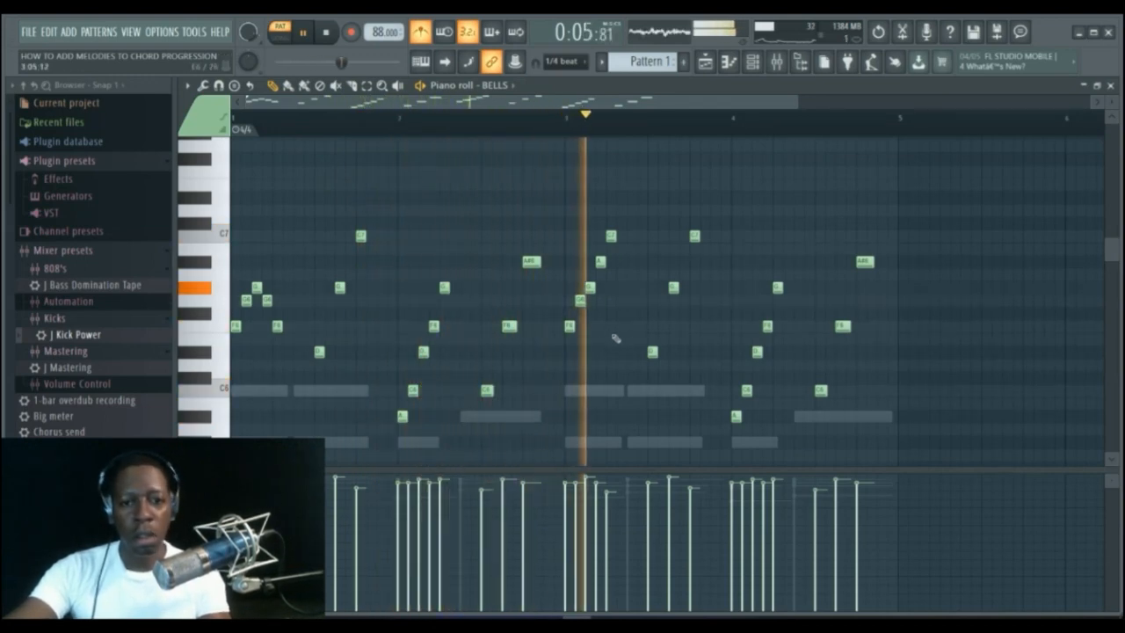
key(space)
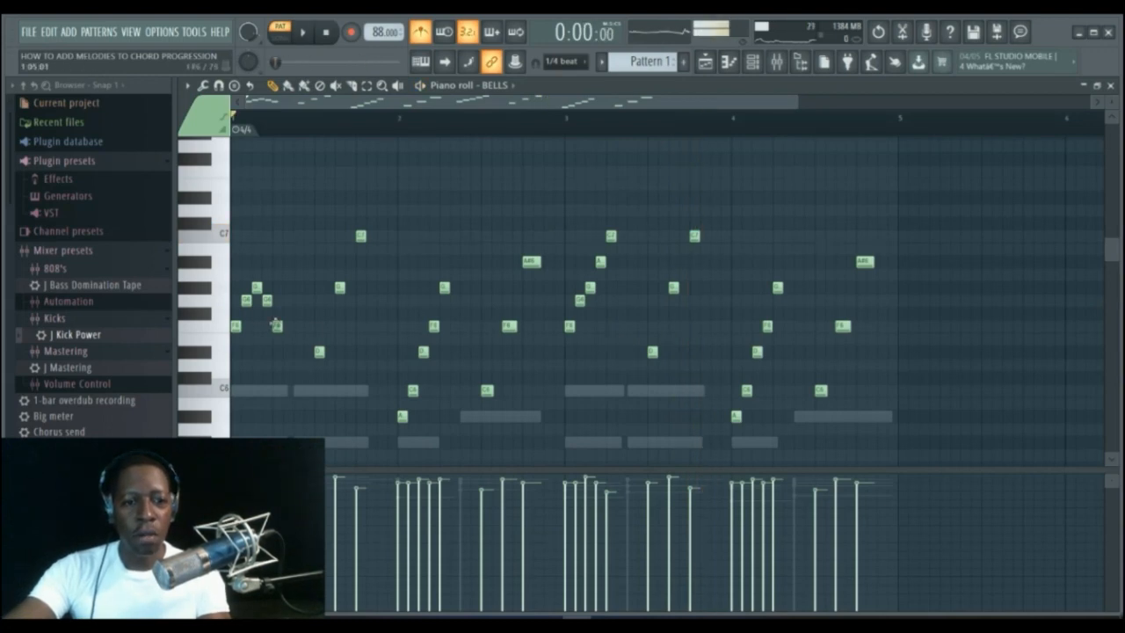
Replace the bar-3 run in BELLS with a pasted copy of the revised bar-1 run, moved into place at bar 3.
click(367, 86)
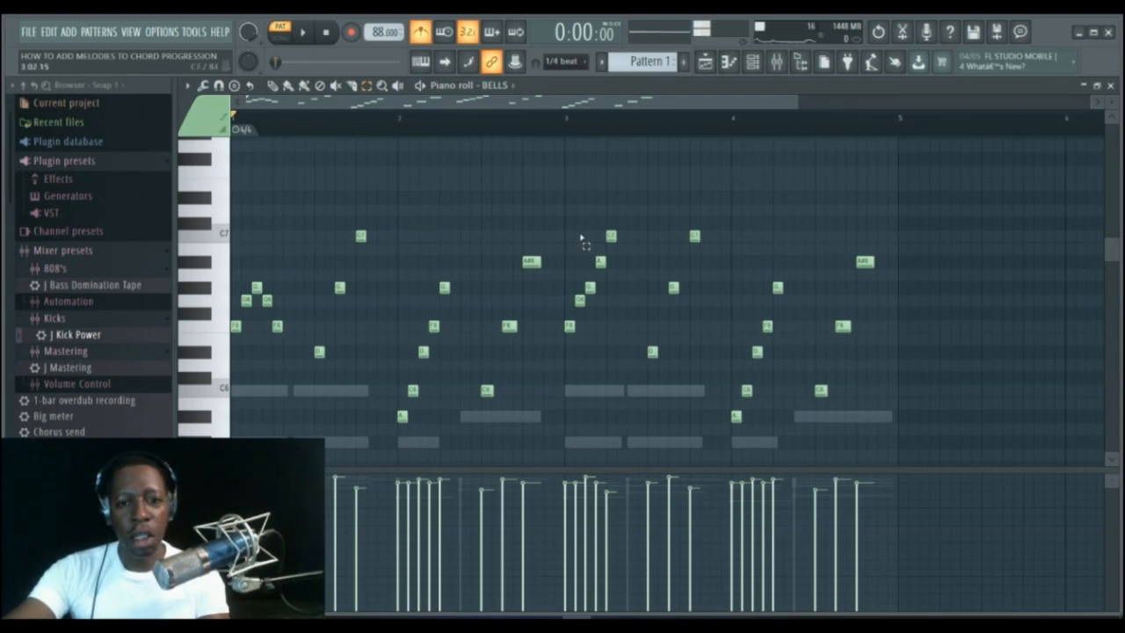
drag(568, 233, 633, 371)
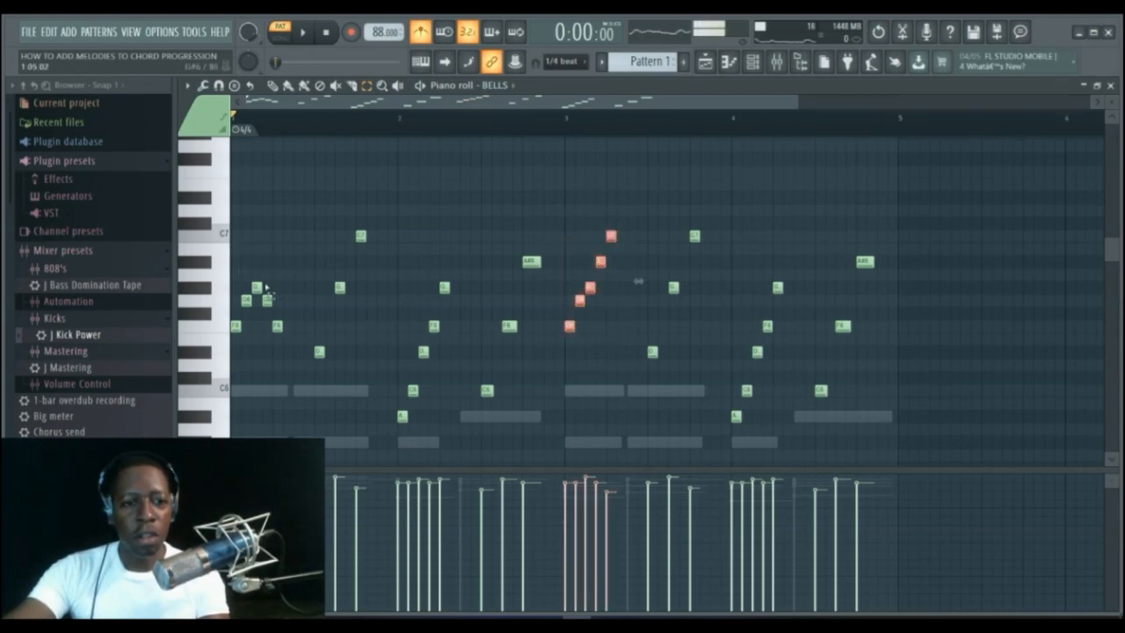
drag(233, 263, 304, 361)
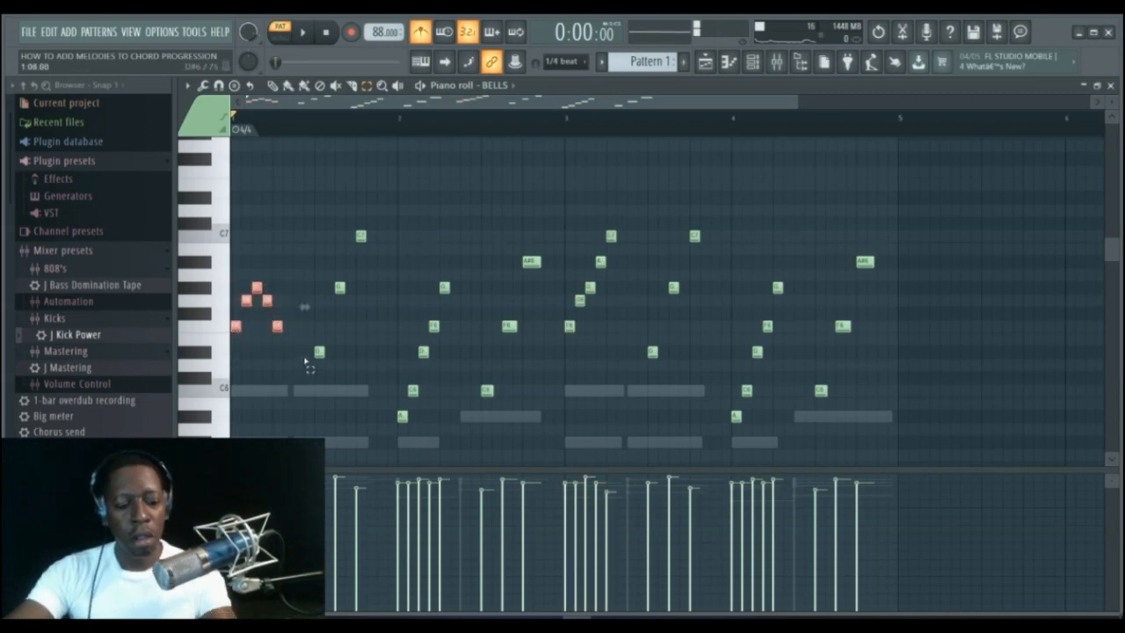
drag(569, 218, 620, 382)
key(ctrl+x)
key(ctrl+v)
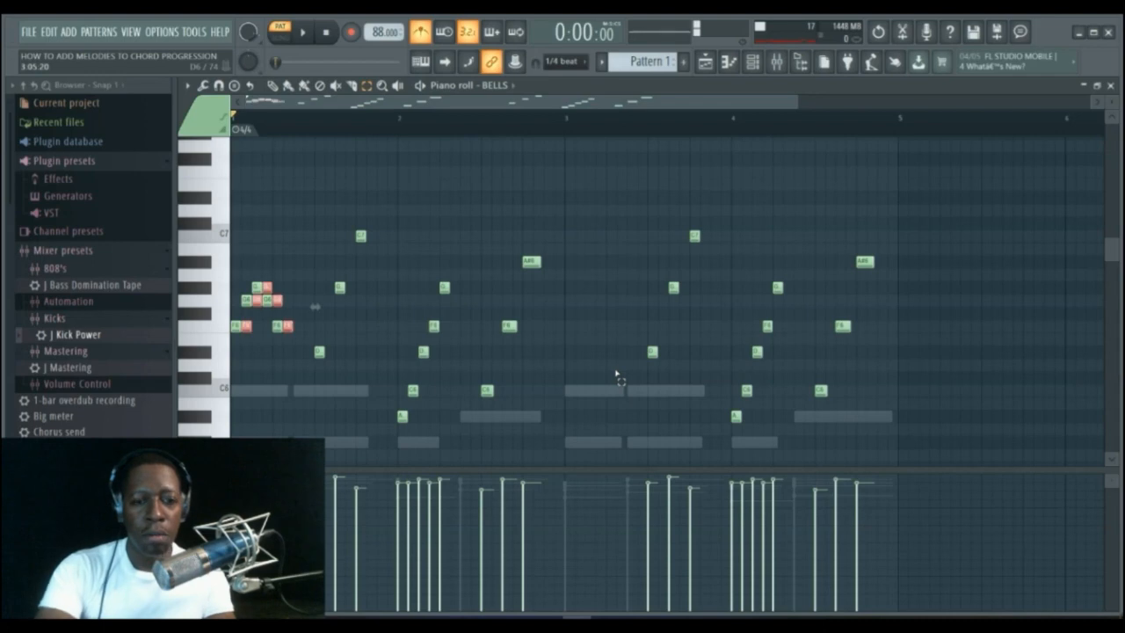
click(273, 86)
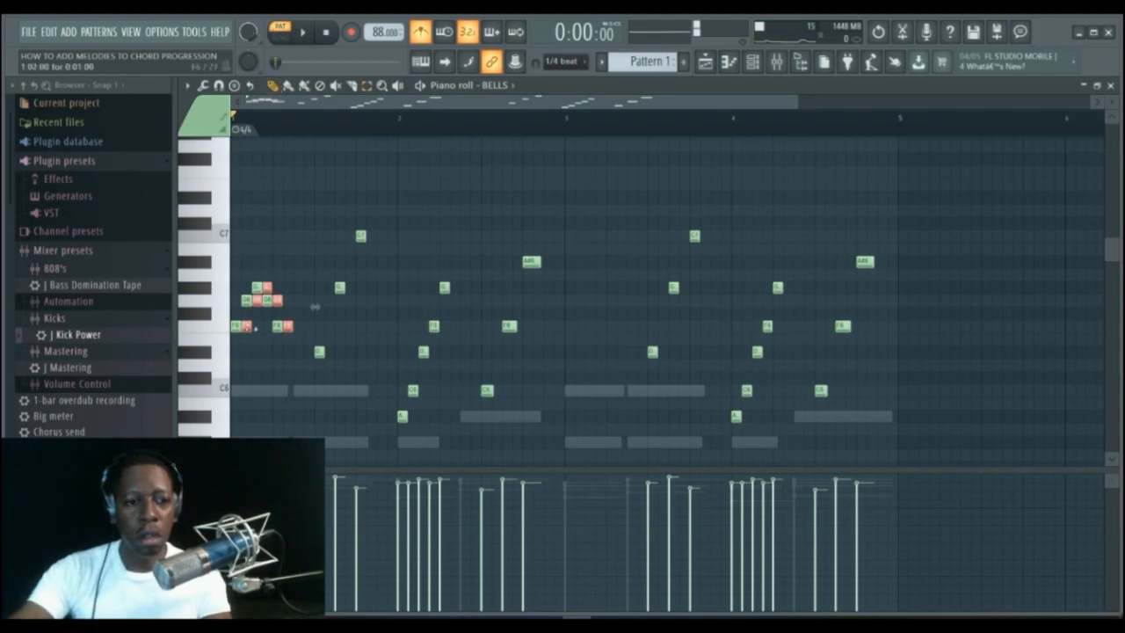
drag(245, 328, 572, 323)
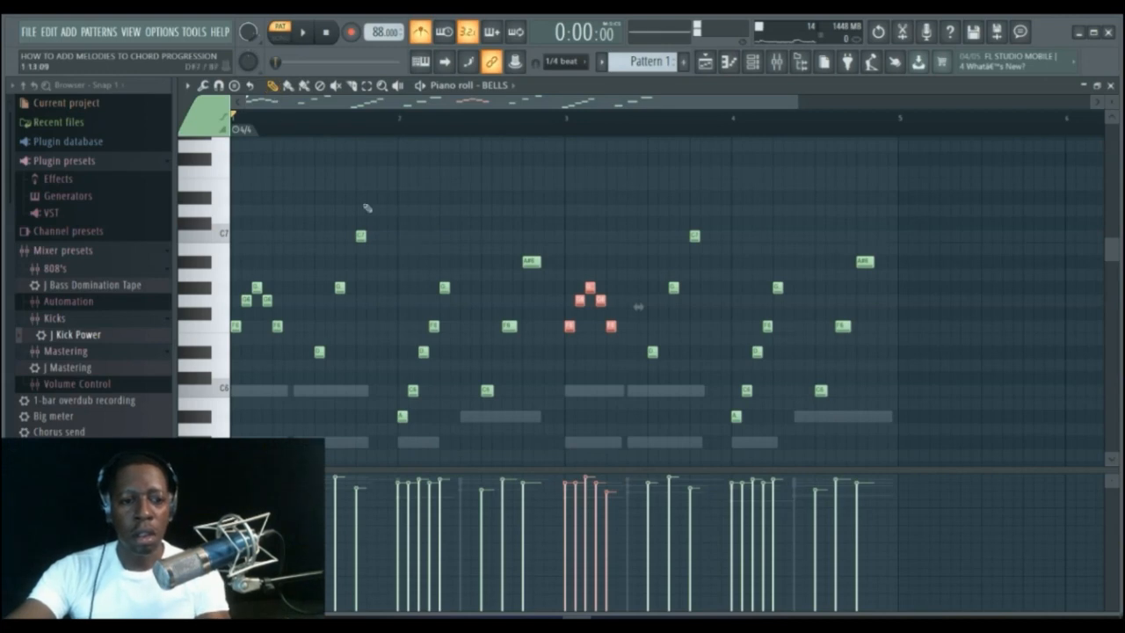
Lower the two highest C7 notes in bars 1 and 3 to the pitch of the neighbouring run notes, and play back.
drag(358, 237, 361, 292)
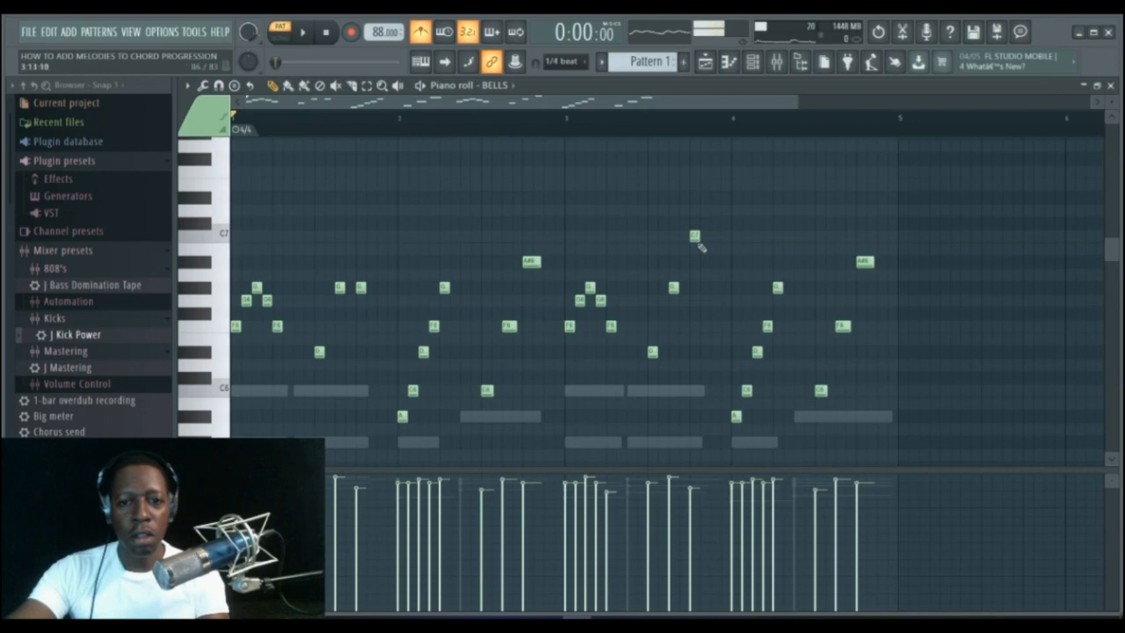
drag(694, 236, 691, 293)
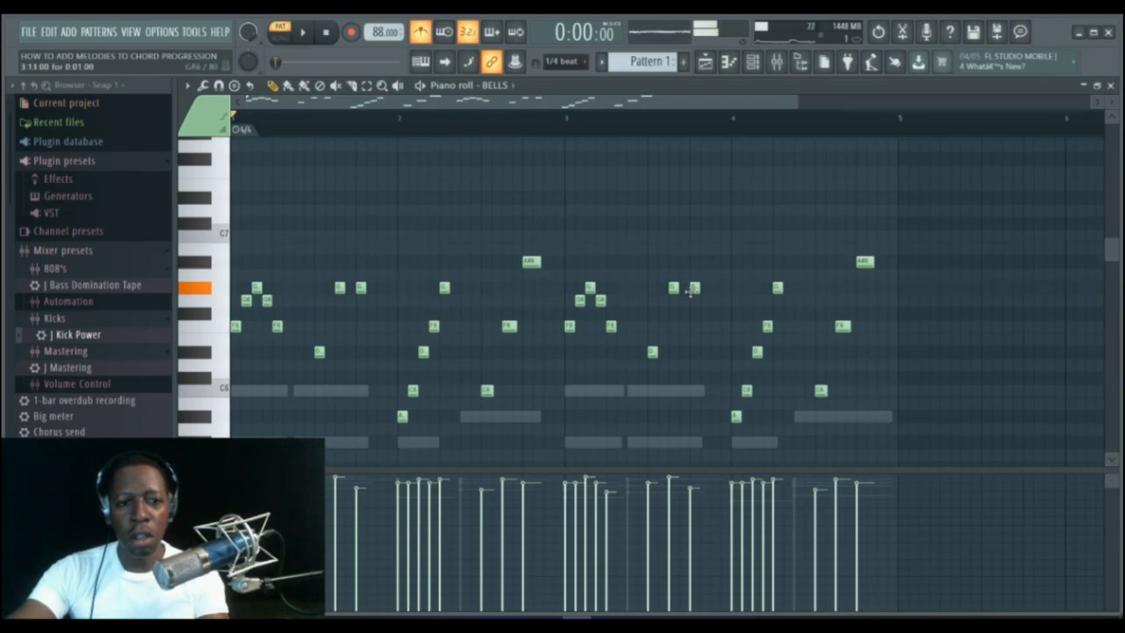
key(space)
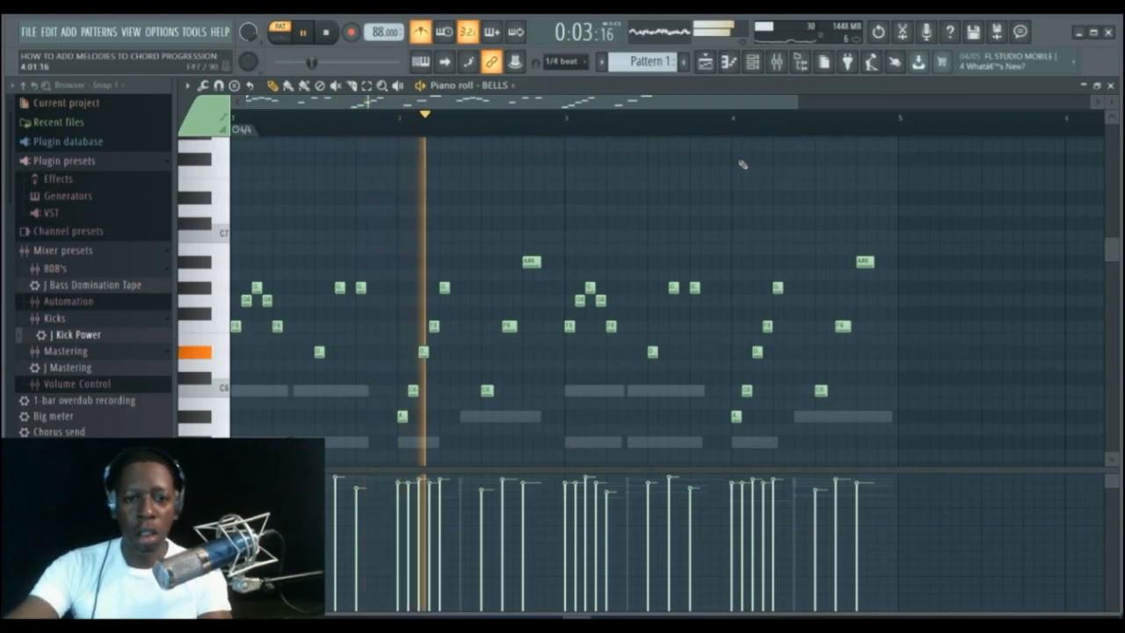
key(space)
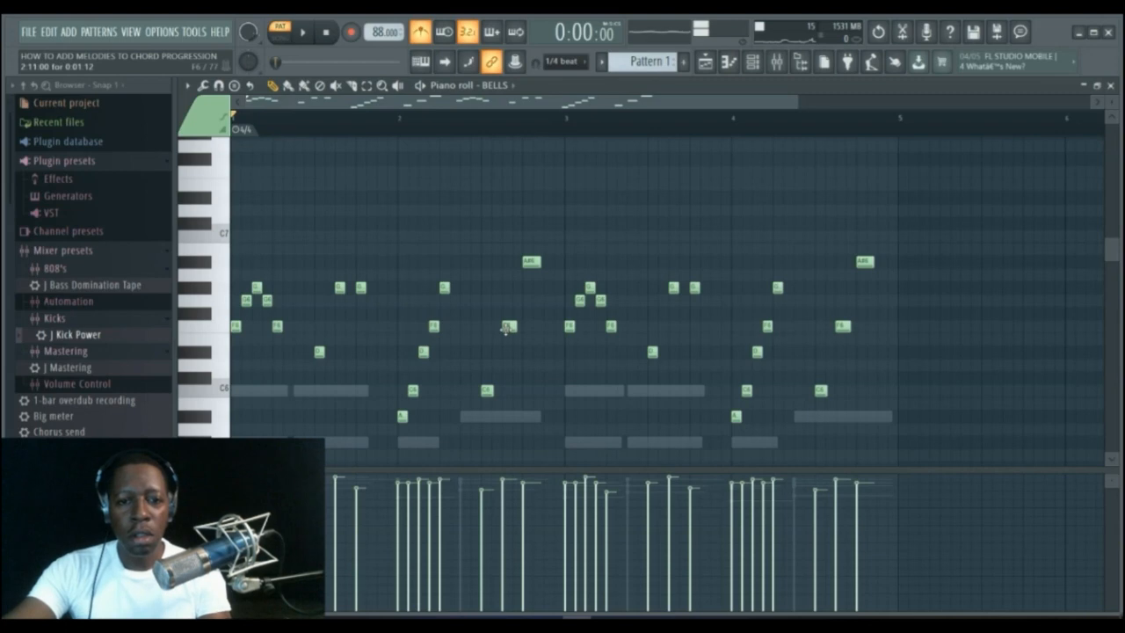
Move the bar-2 note up to A#6 so it forms one long A#6 note, and play it back.
drag(506, 329, 552, 264)
key(space)
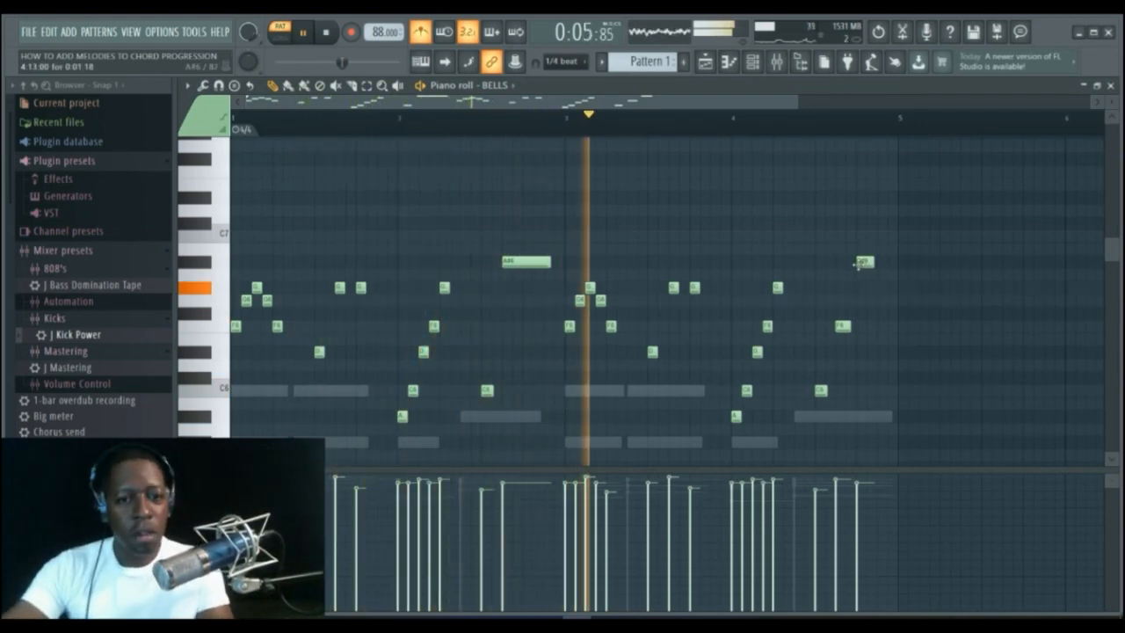
key(space)
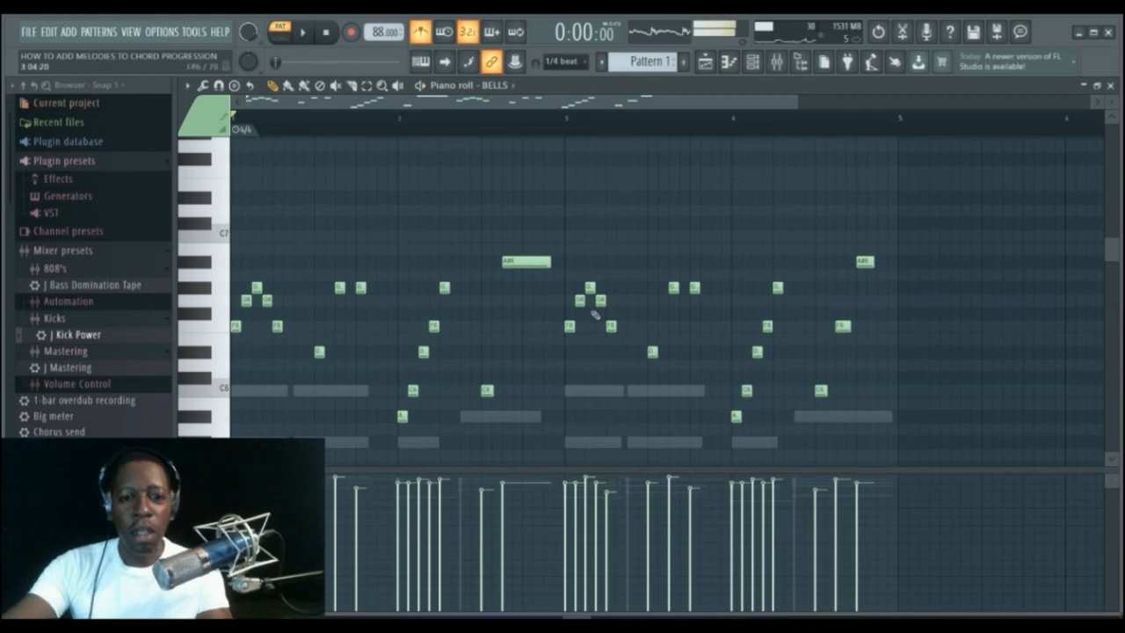
Shift the long A#6 note in bar 2 slightly earlier and play the pattern back.
click(507, 262)
drag(500, 261, 490, 261)
key(space)
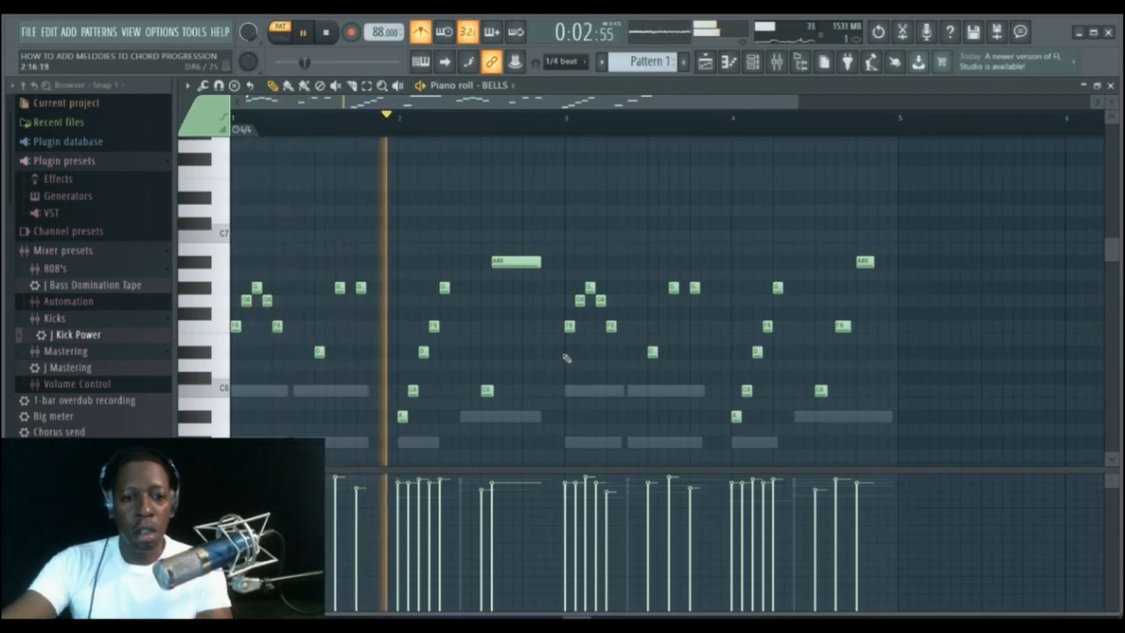
key(space)
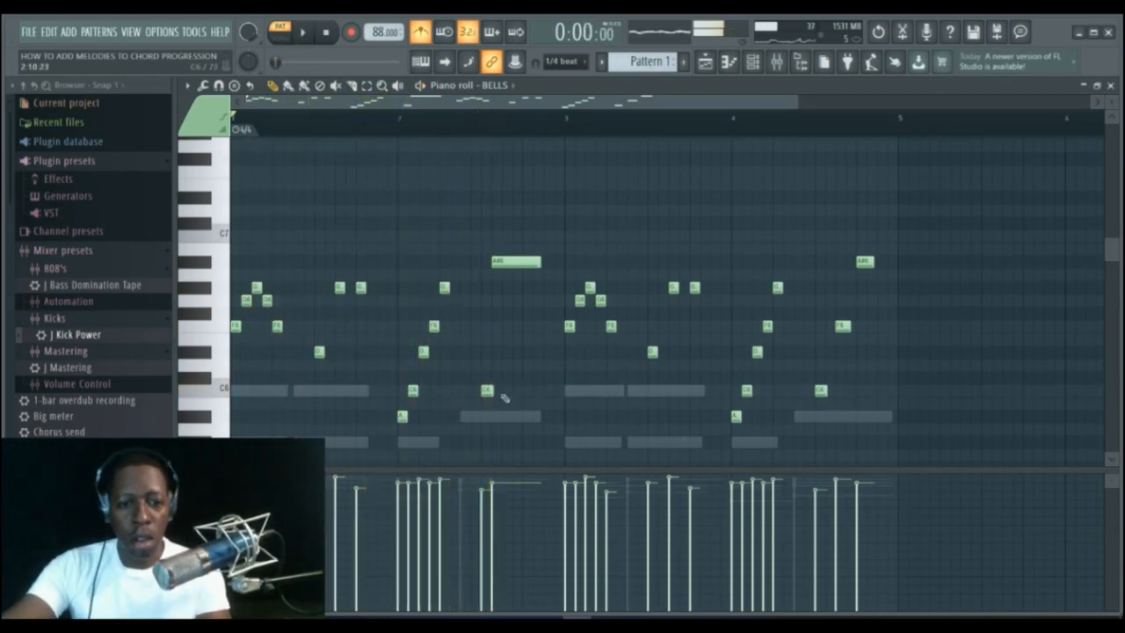
Nudge the bar-2 C6 note and the A#6 note a little earlier, playing back after each change.
drag(484, 389, 466, 390)
key(space)
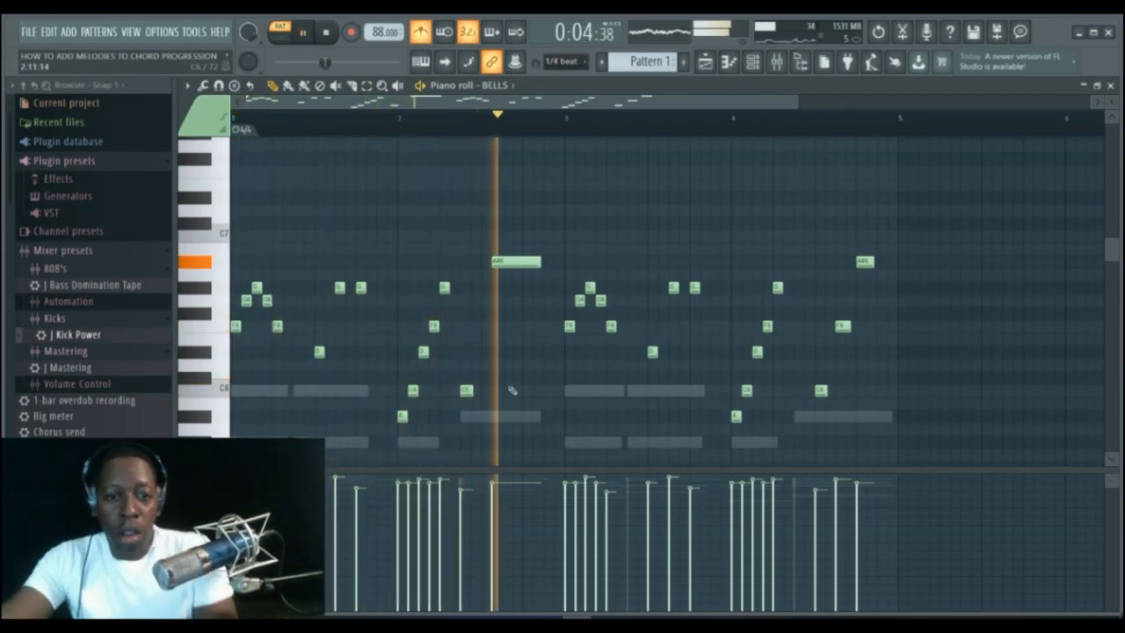
key(space)
drag(502, 258, 491, 257)
key(space)
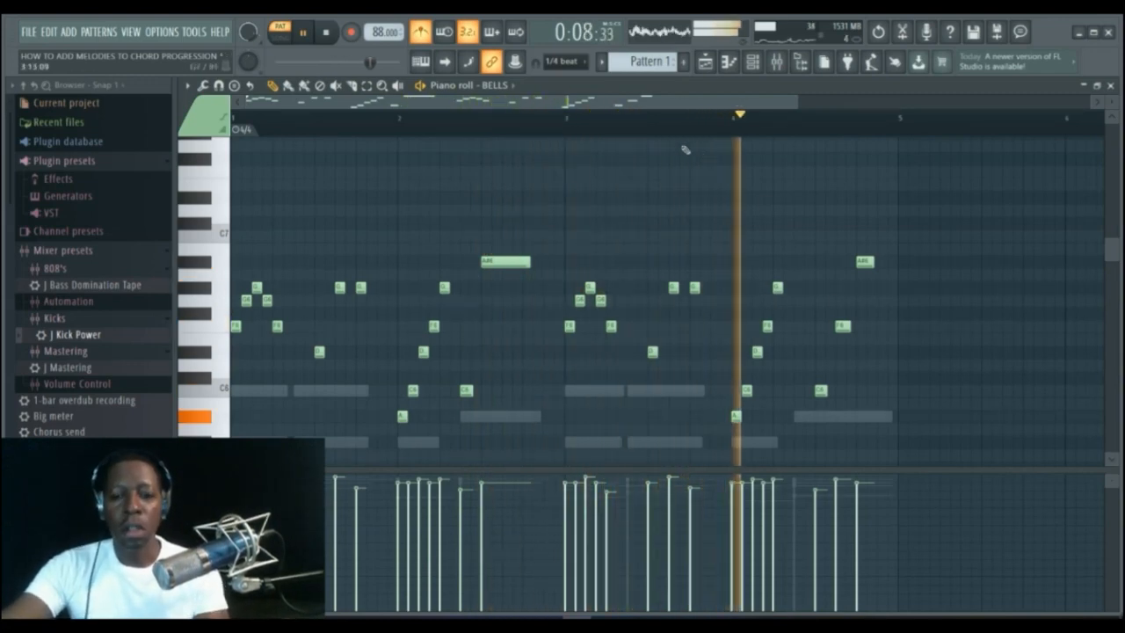
key(space)
Replace the bar-3–4 melody with a pasted copy of the bar-1–2 melody moved to bar 3, and play back.
click(367, 85)
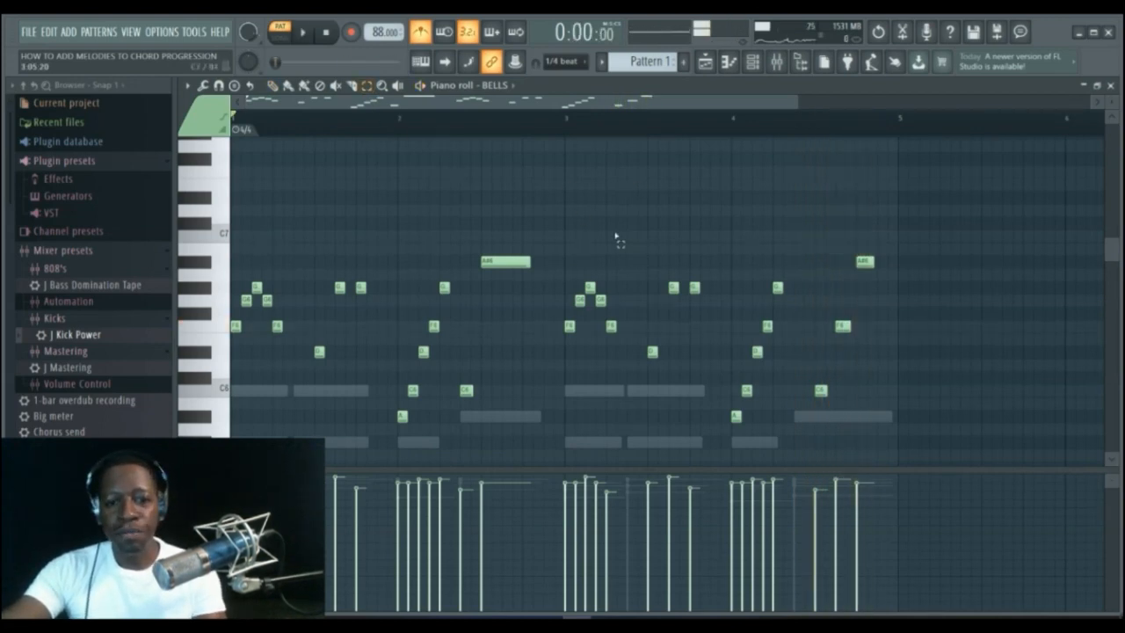
mouse_move(235, 234)
mouse_down()
mouse_move(269, 326)
mouse_move(519, 396)
mouse_move(523, 421)
mouse_up()
drag(565, 230, 869, 434)
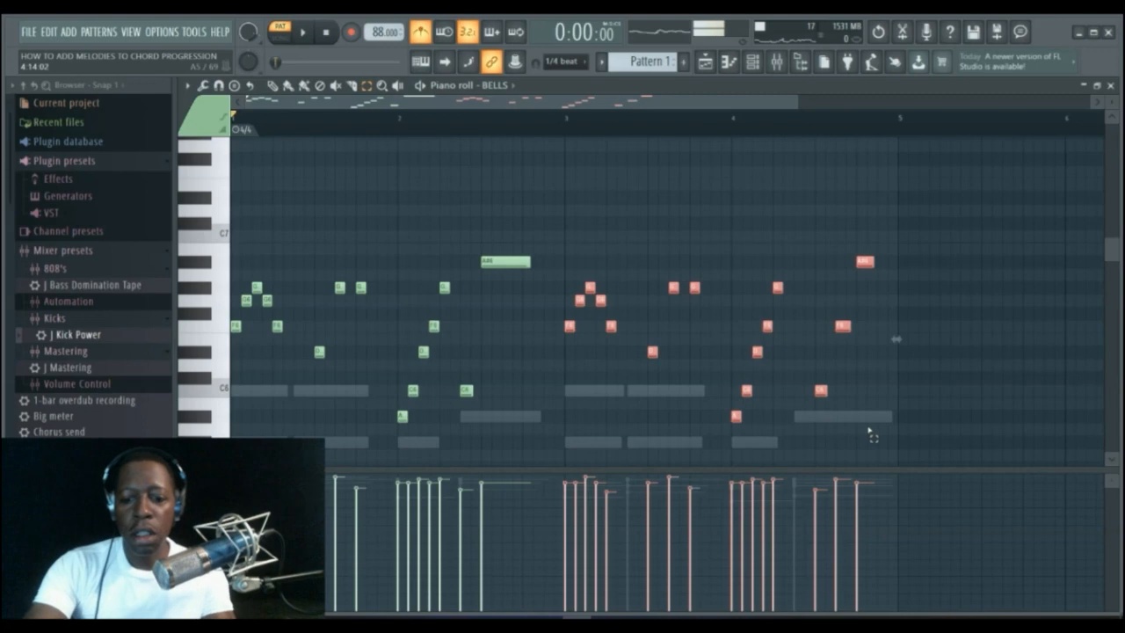
key(Delete)
key(ctrl+v)
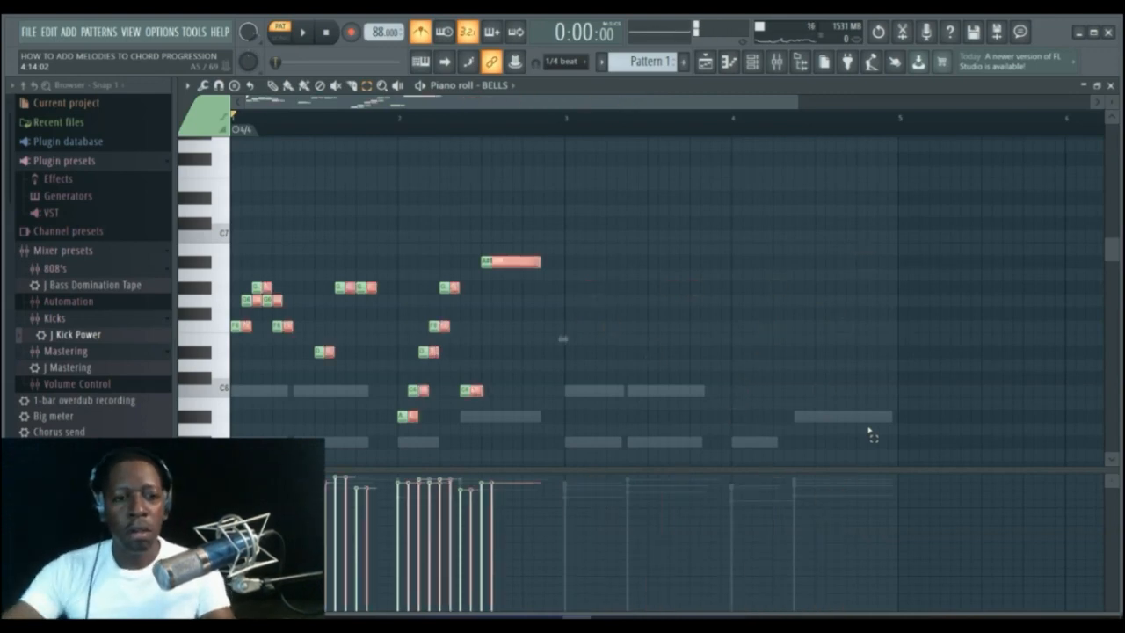
click(243, 332)
drag(243, 328, 570, 325)
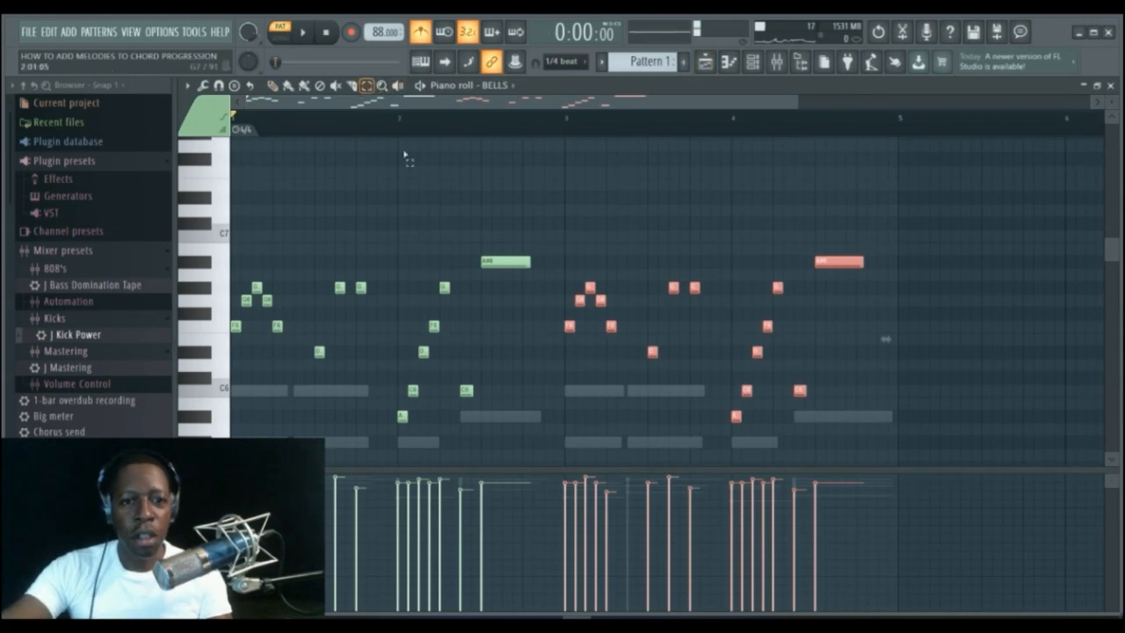
ctrl+click(455, 218)
key(space)
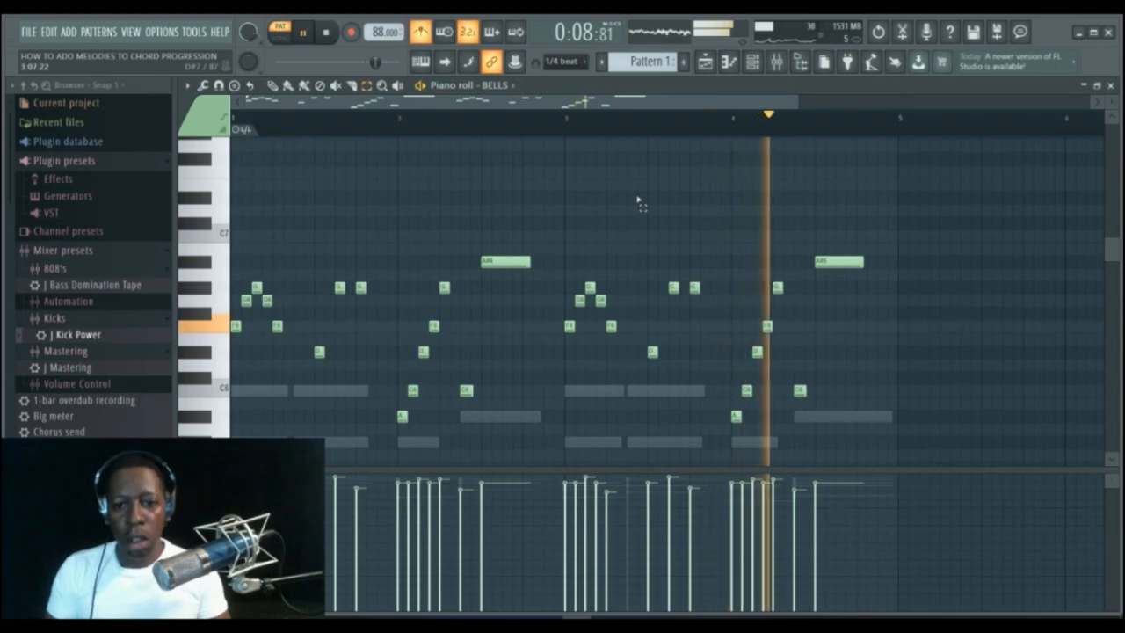
key(space)
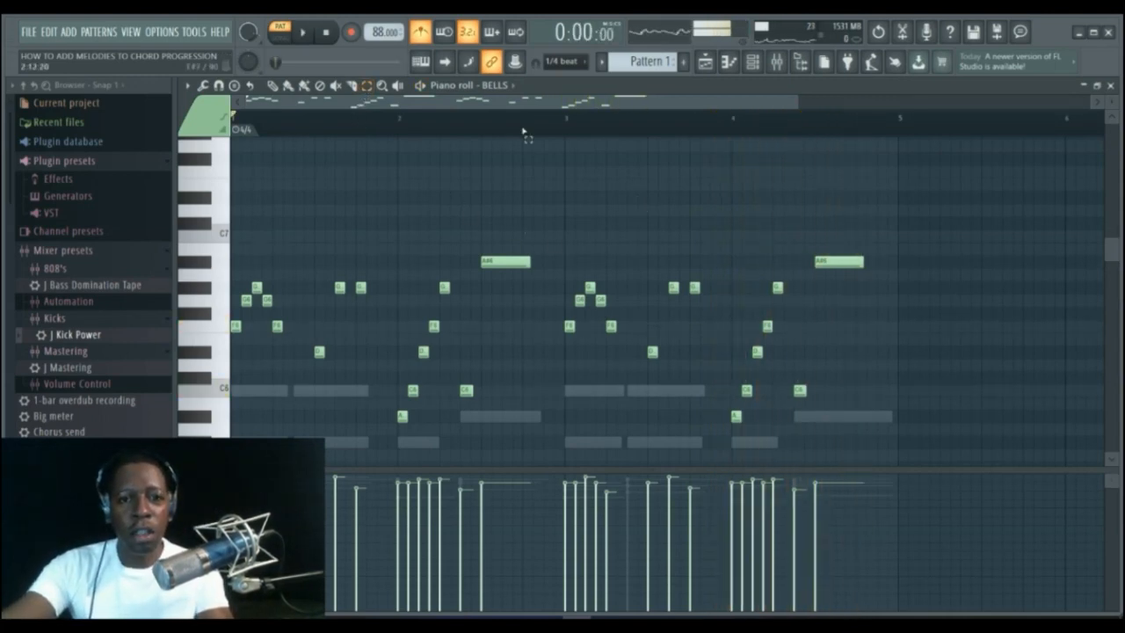
Shorten the long A#6 note in bar 2 to a short note by slicing off and deleting its tail.
drag(484, 232, 532, 308)
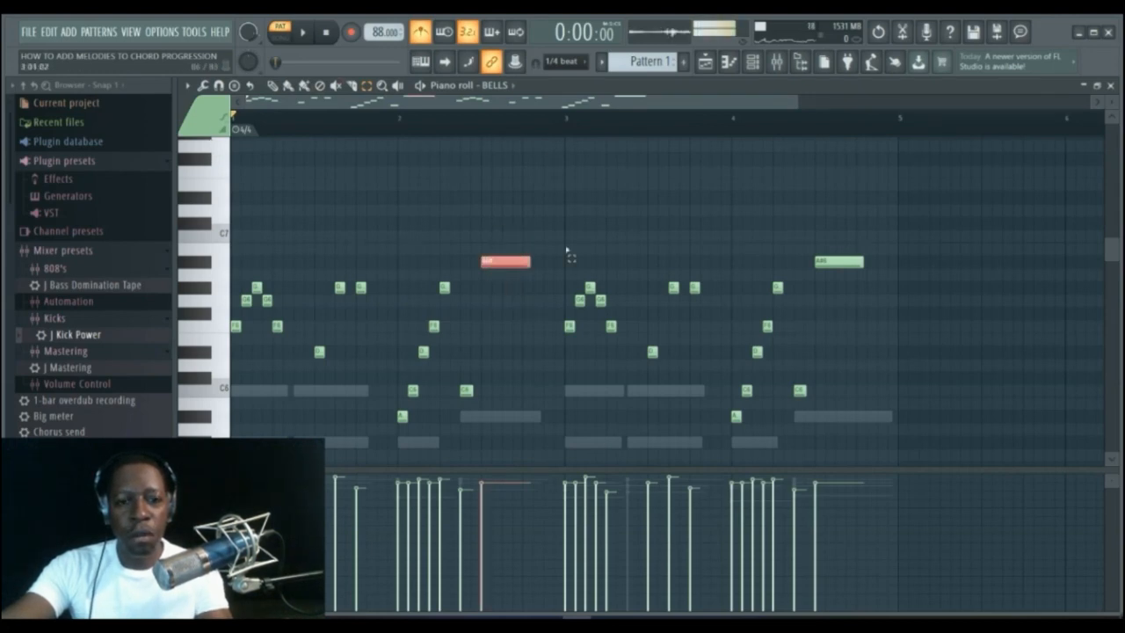
click(489, 225)
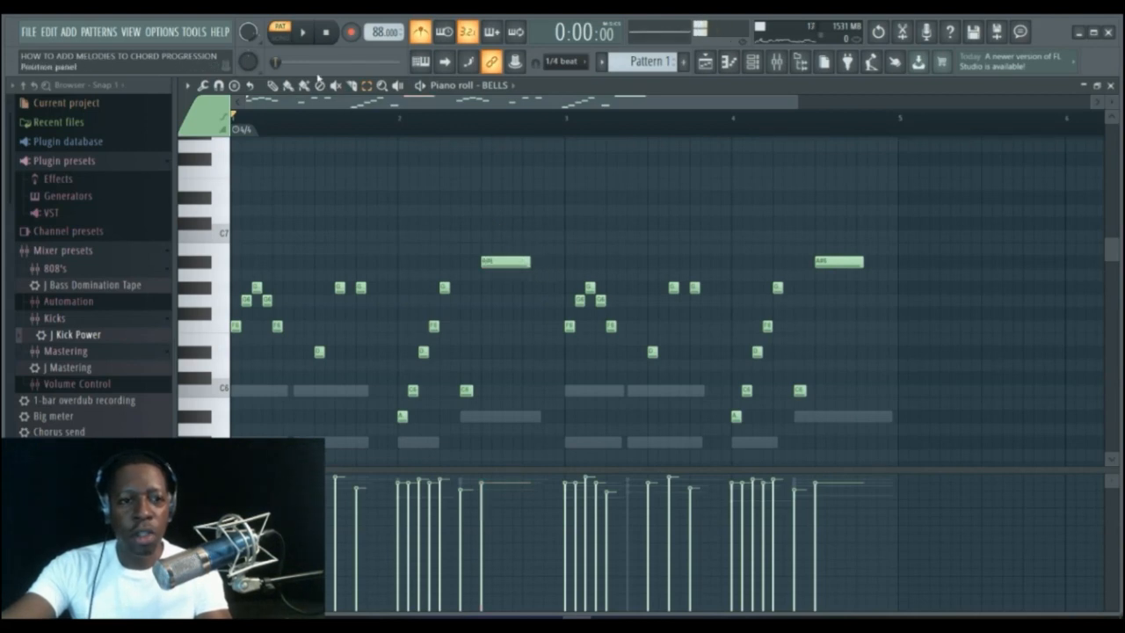
click(517, 261)
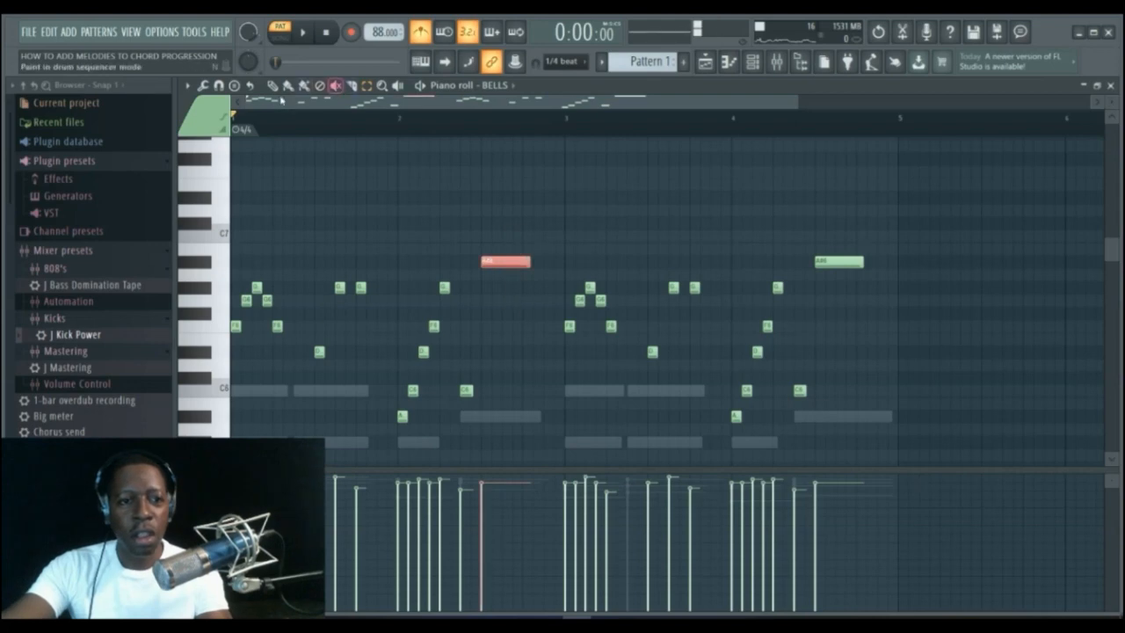
drag(528, 261, 489, 261)
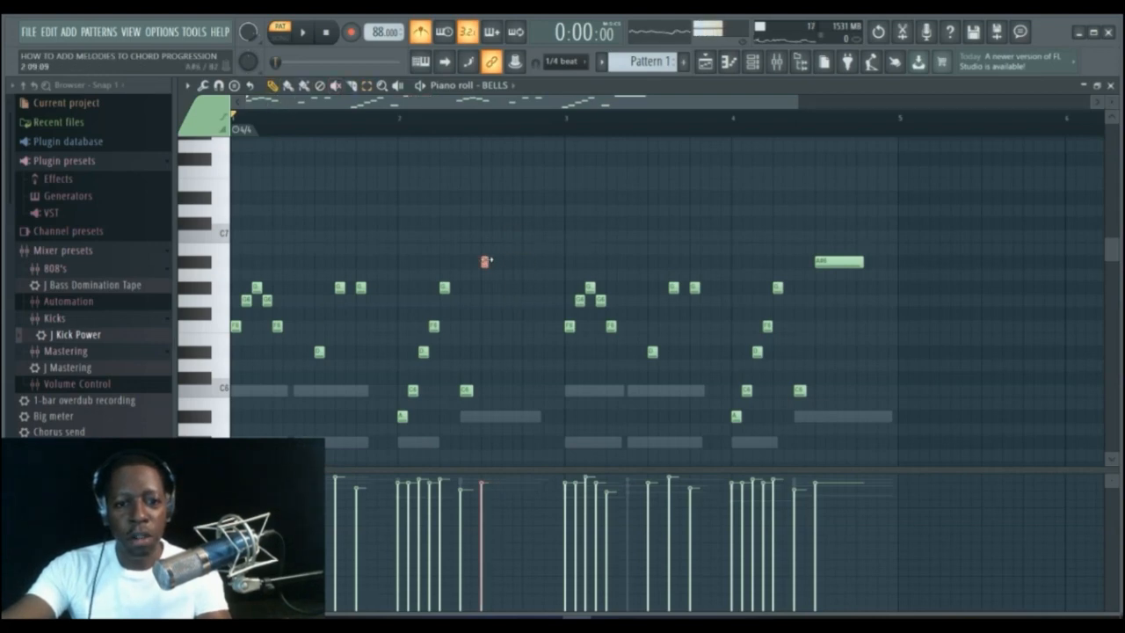
click(352, 85)
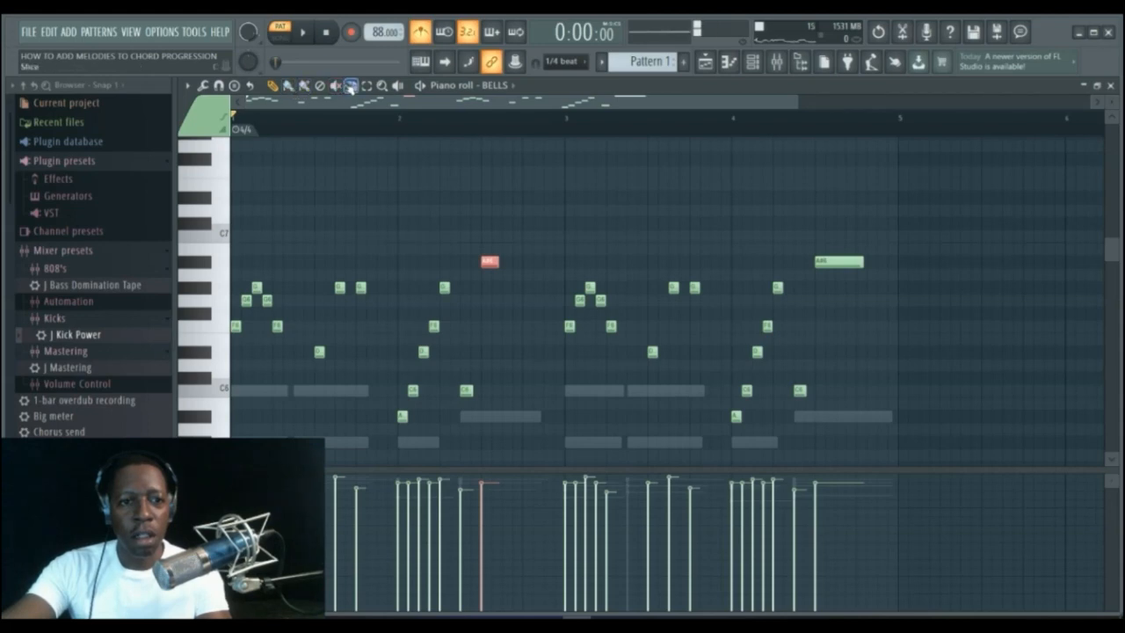
drag(493, 290, 494, 291)
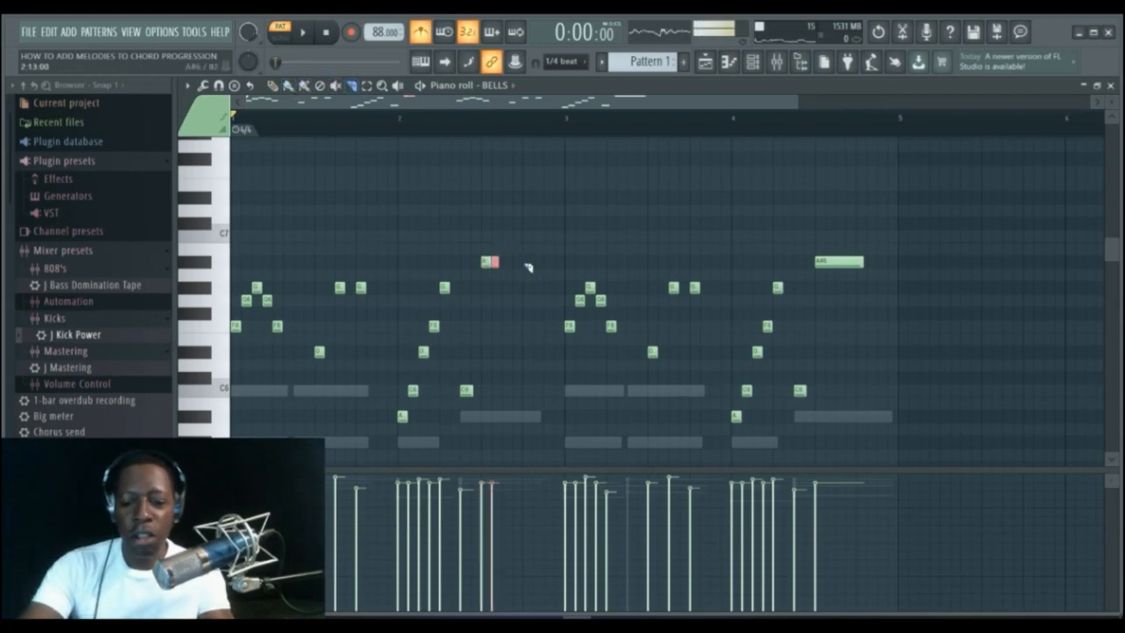
key(Delete)
key(p)
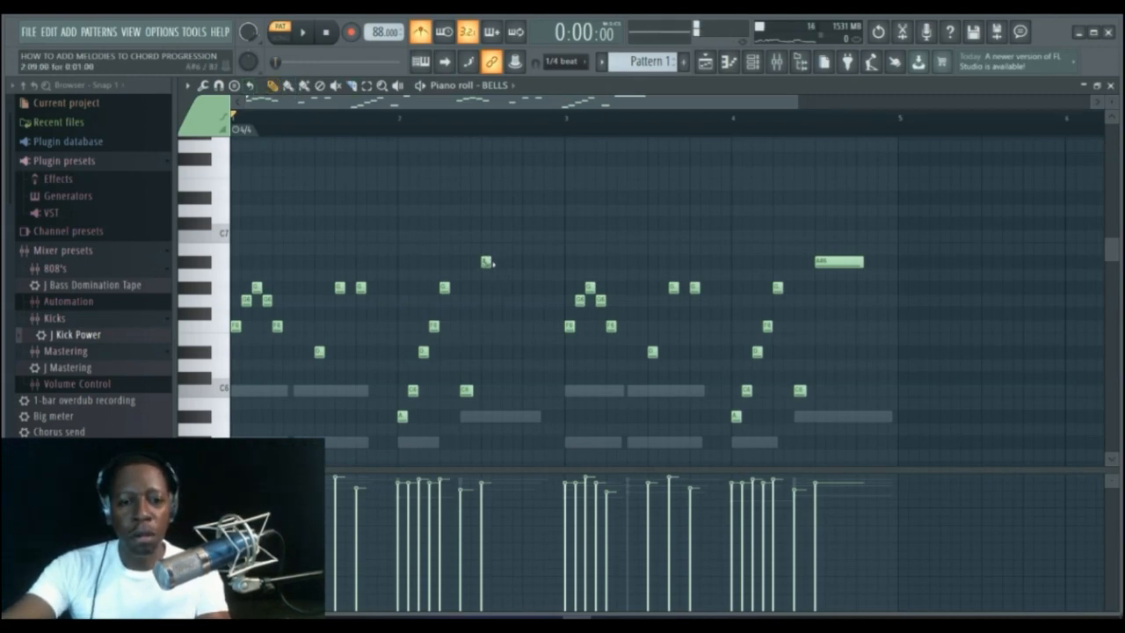
Set the piano roll snap to 1/4 step and lengthen the bar-2 A#6 note again.
click(586, 64)
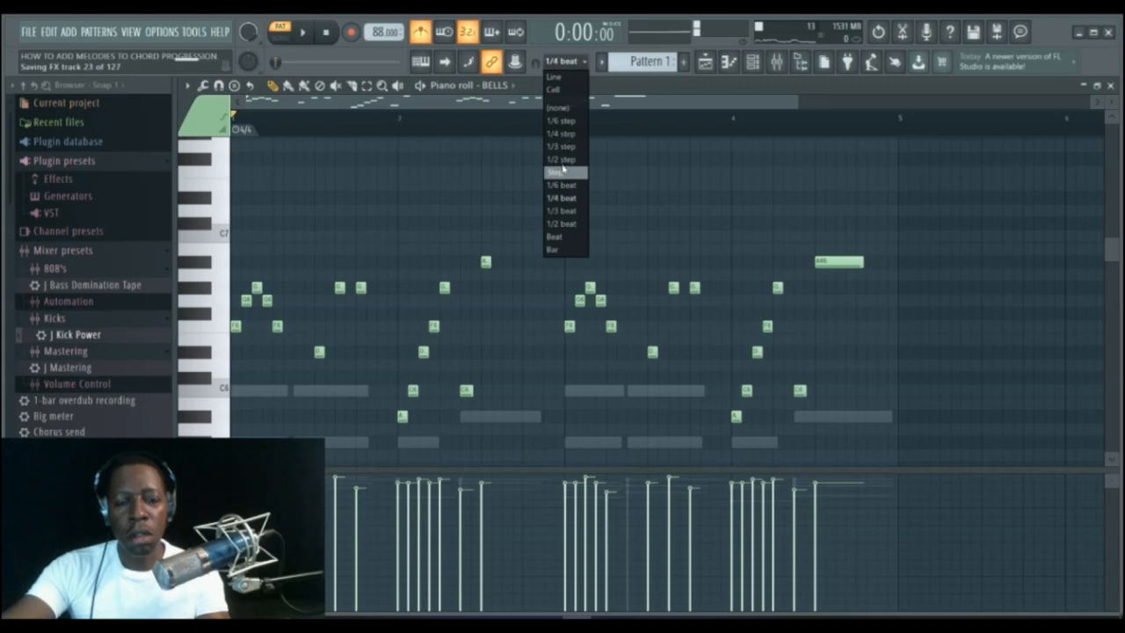
click(562, 133)
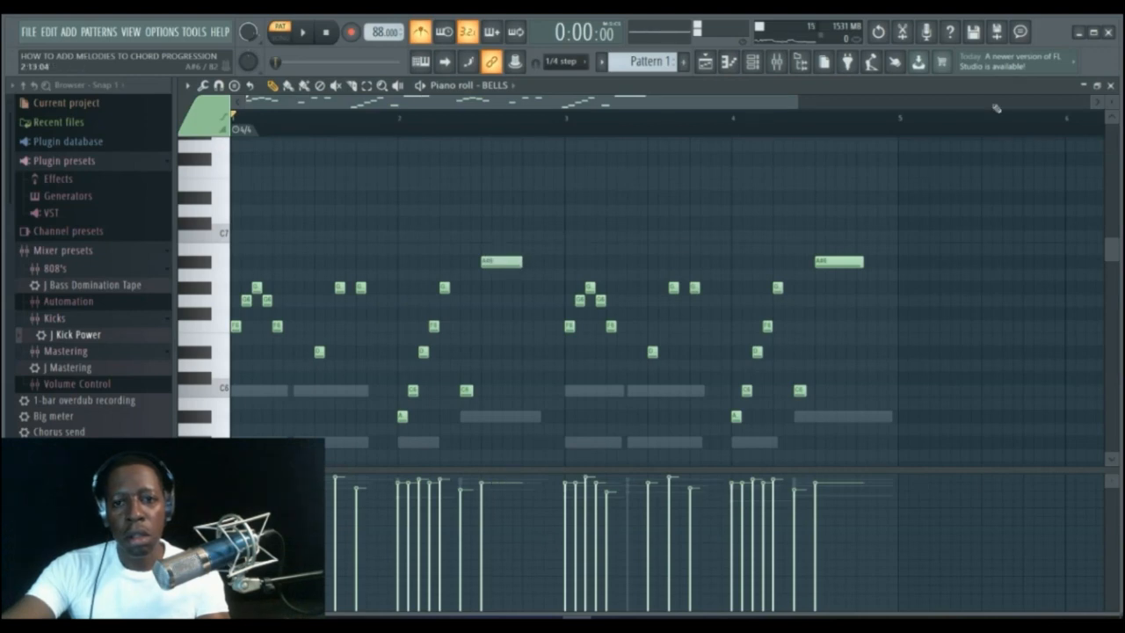
drag(798, 103, 772, 106)
click(584, 63)
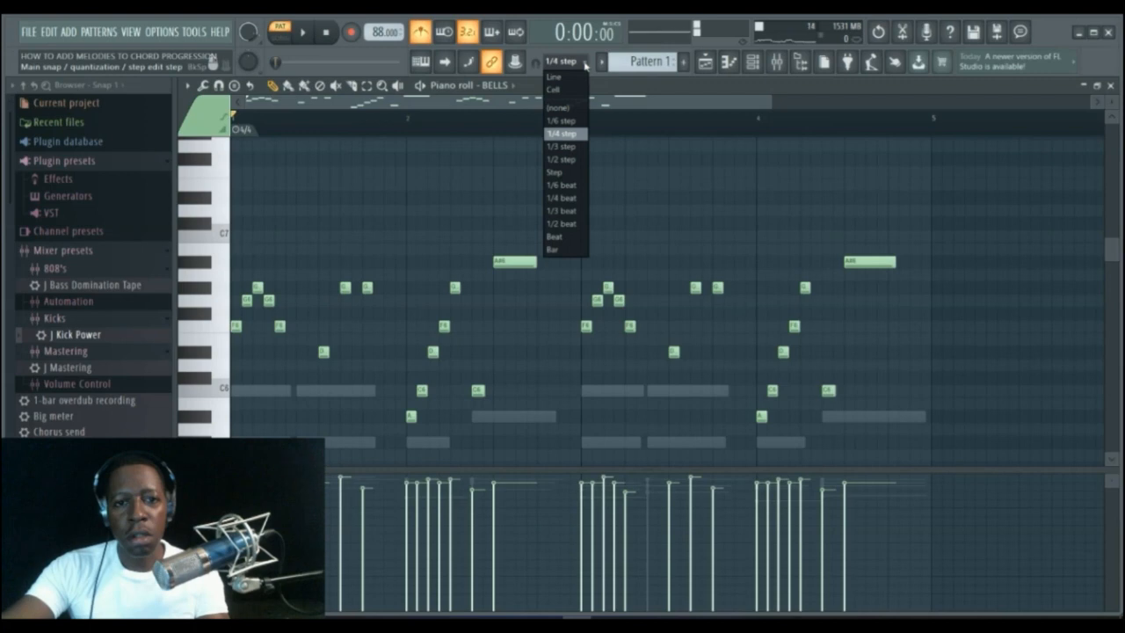
click(562, 198)
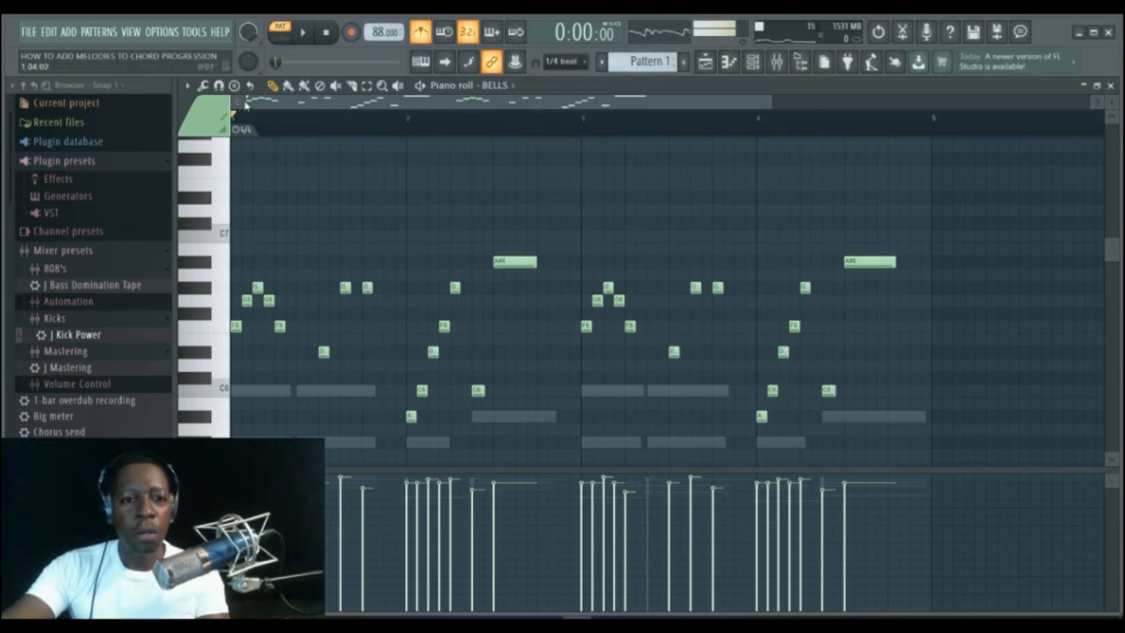
click(222, 86)
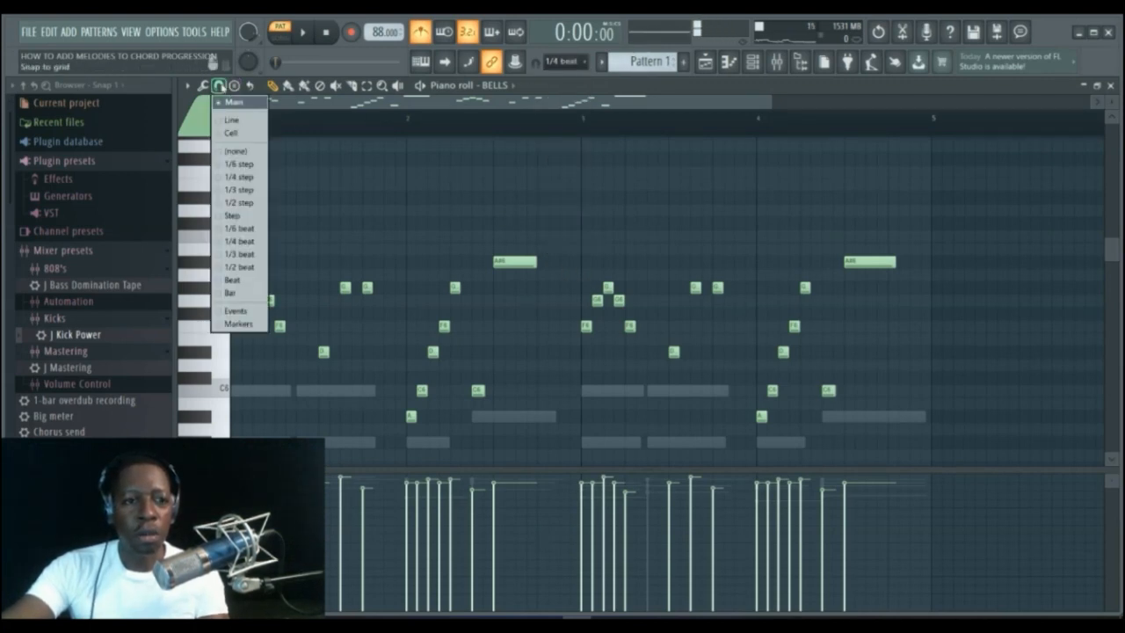
click(220, 178)
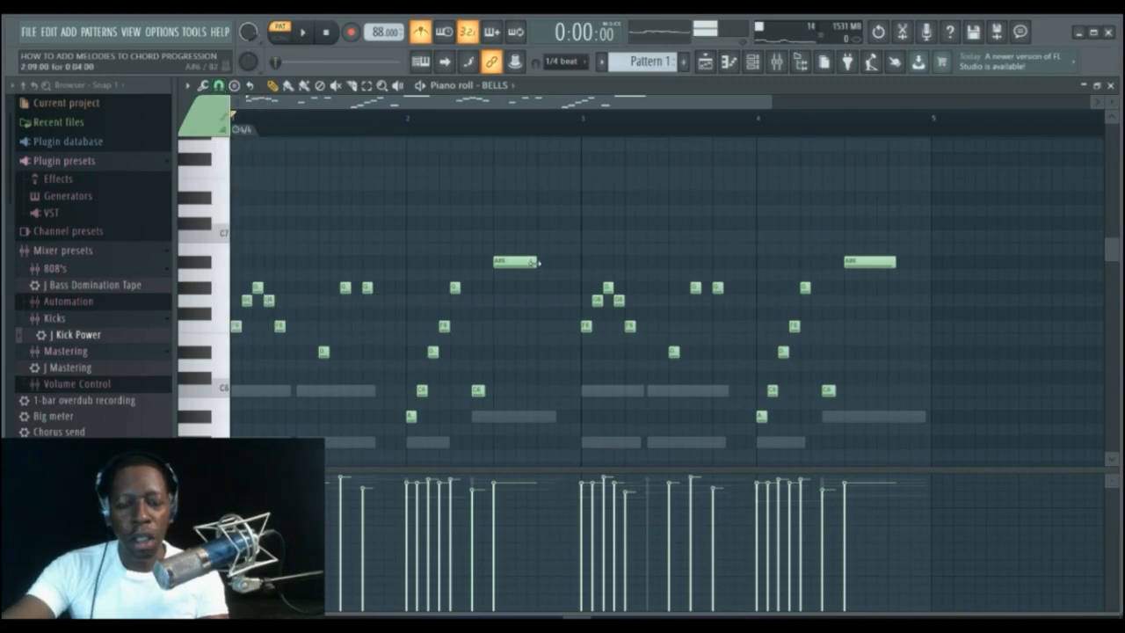
drag(538, 262, 565, 272)
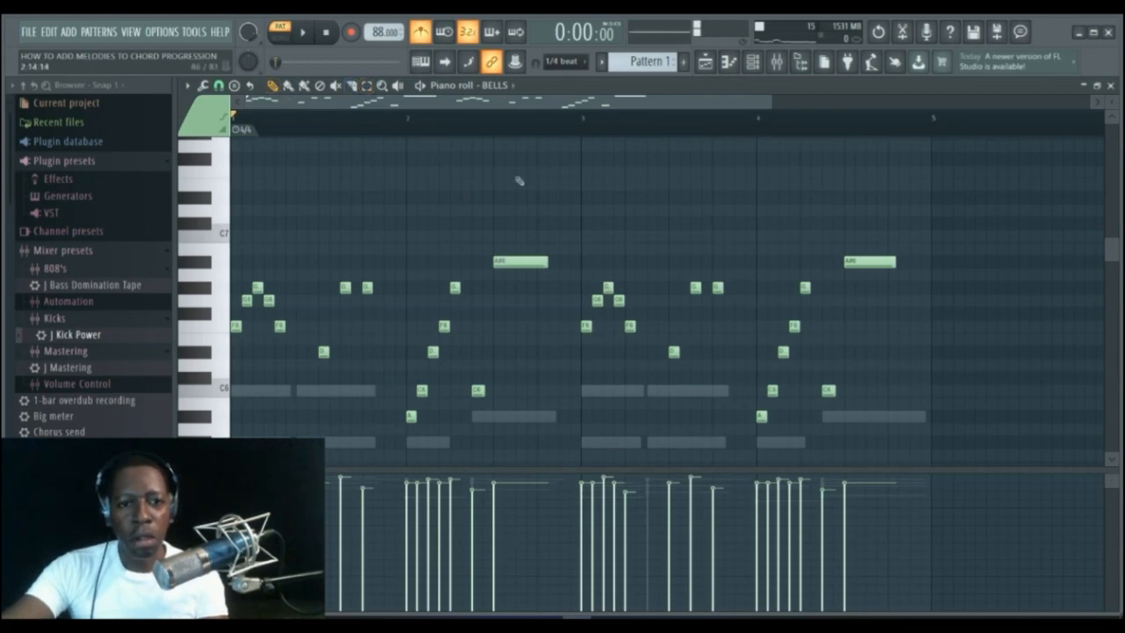
Chop the bar-2 A#6 note into a run of repeated short notes.
click(367, 89)
drag(518, 230, 538, 309)
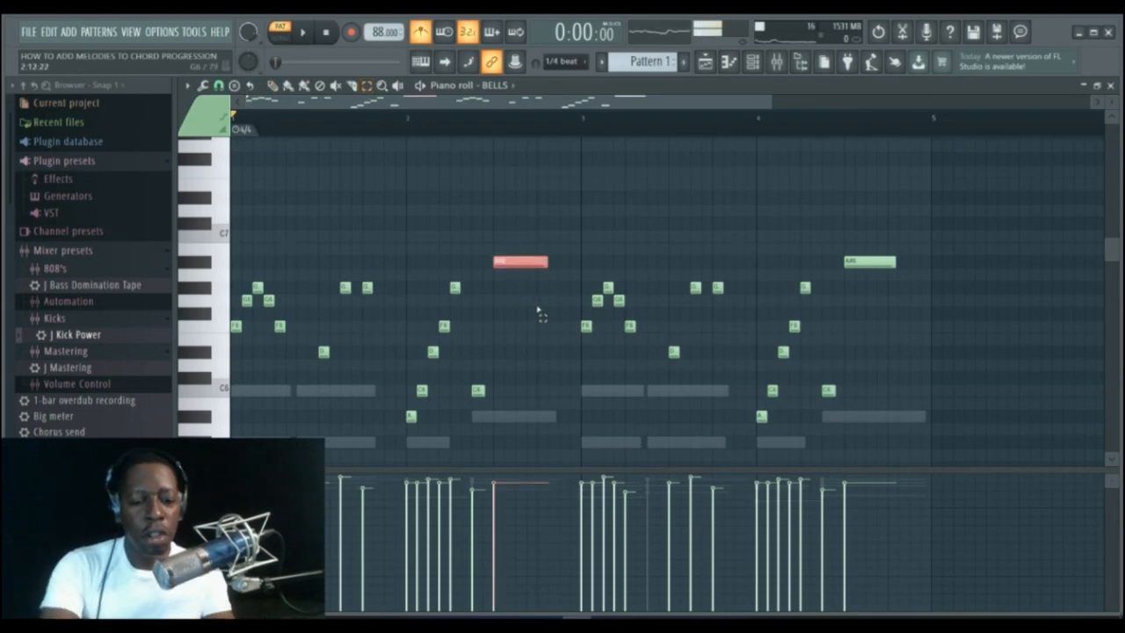
key(ctrl+u)
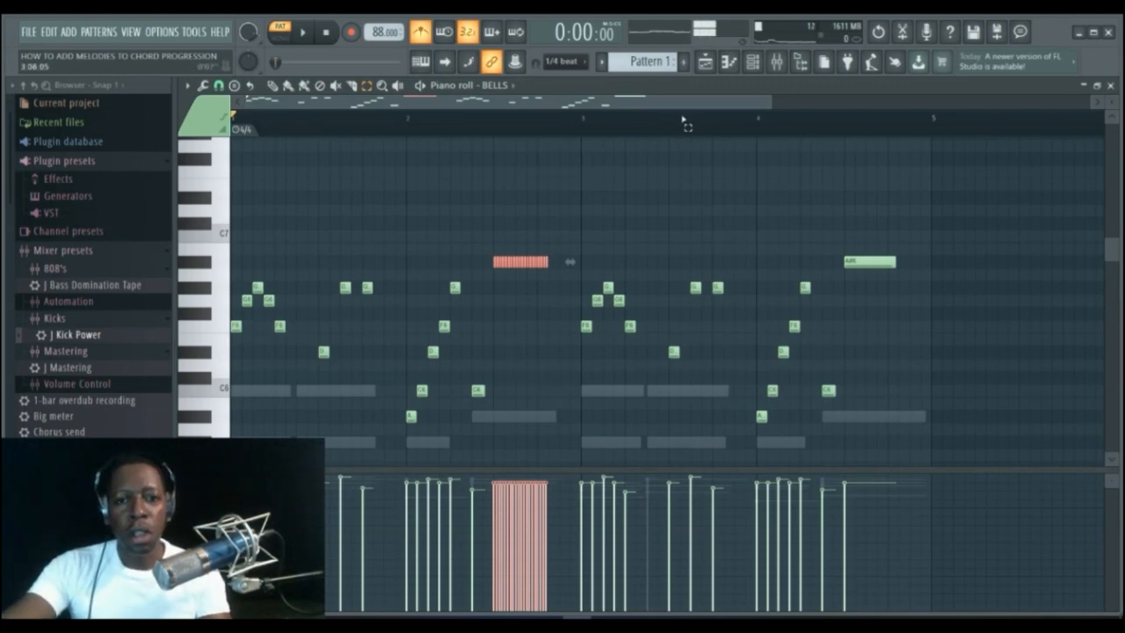
drag(769, 103, 435, 102)
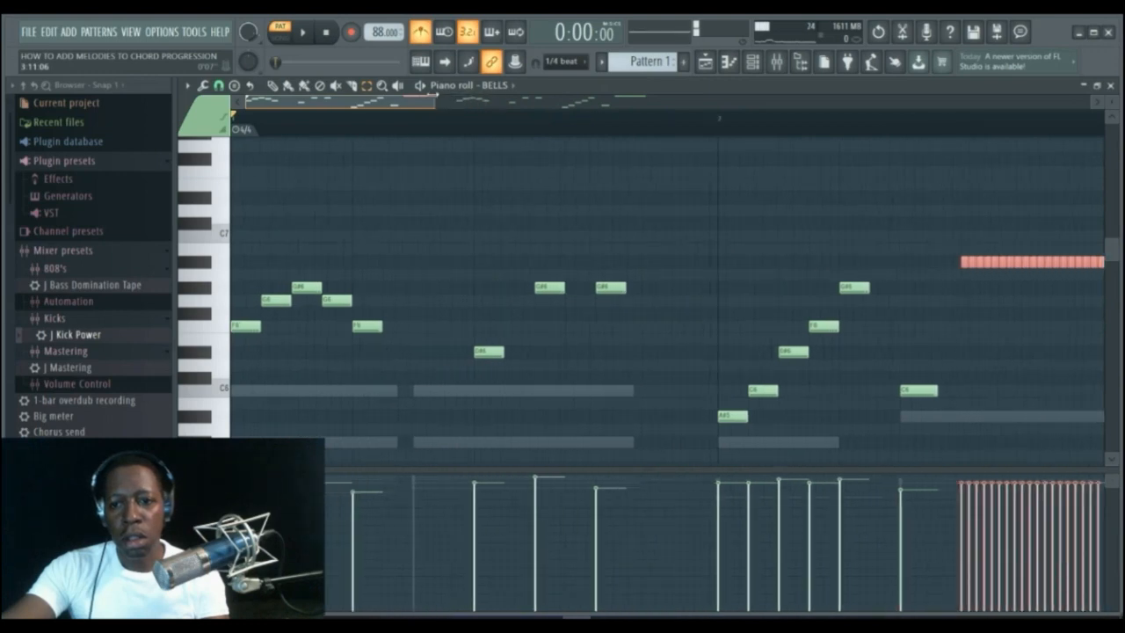
scroll(399, 114, right, 5)
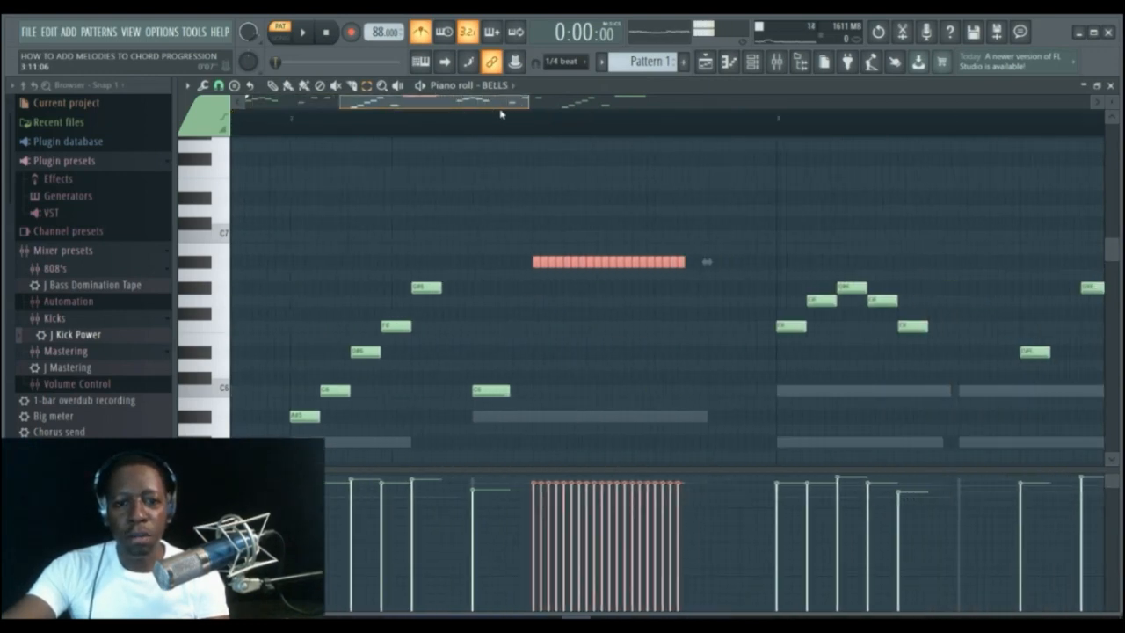
click(497, 191)
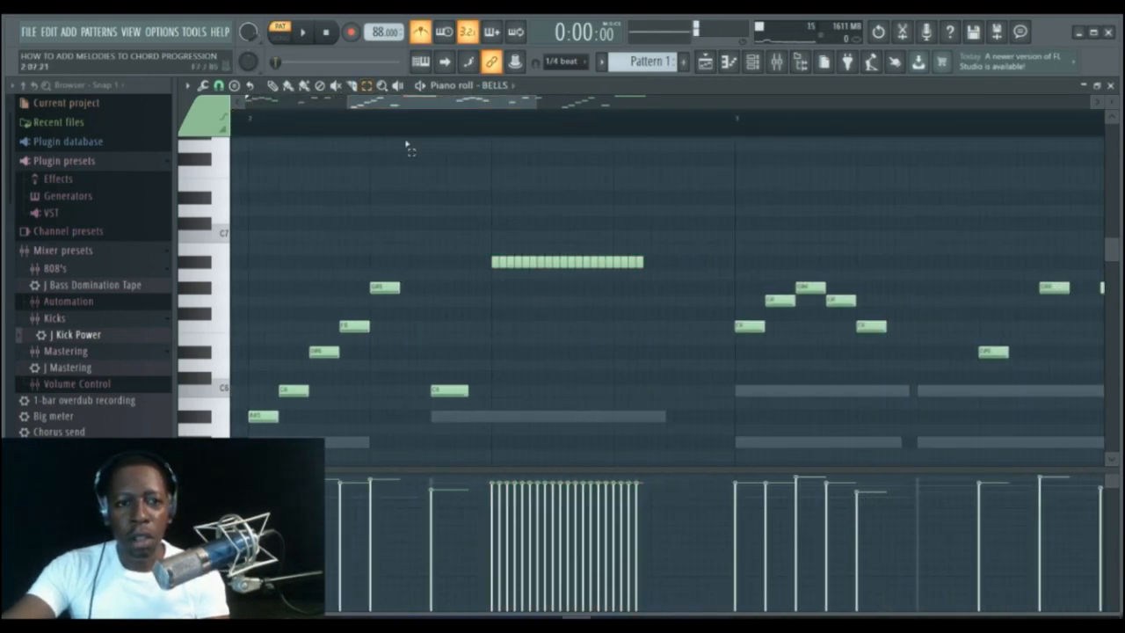
Move every other chopped A#6 note in bar 2 down a semitone to form an alternating trill.
mouse_move(501, 262)
mouse_down()
mouse_move(502, 275)
mouse_move(518, 275)
mouse_up()
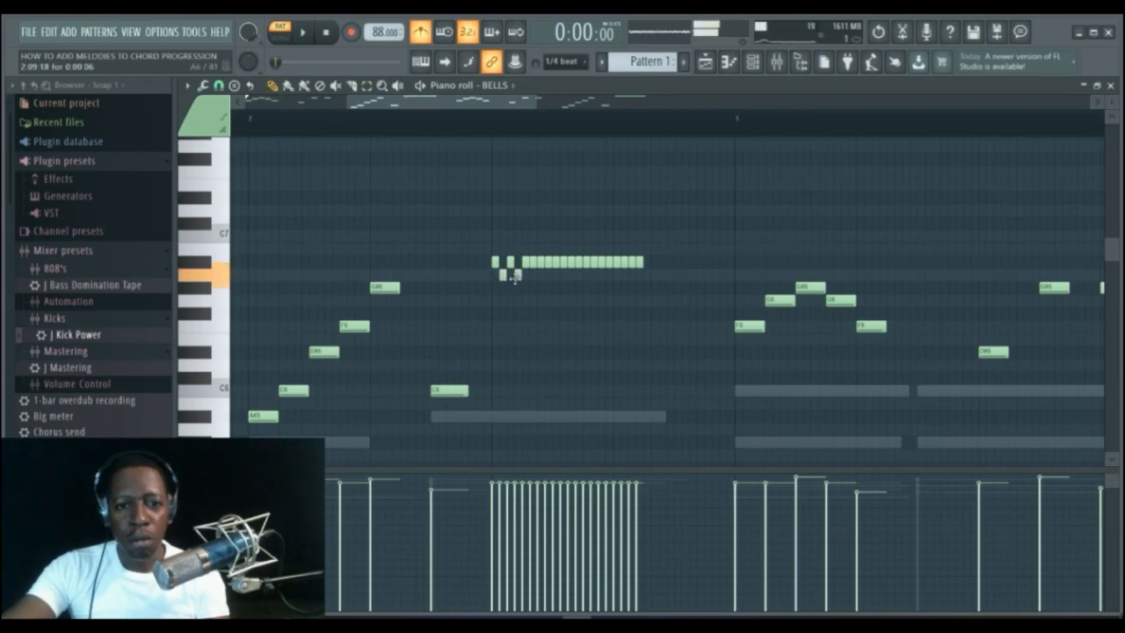
drag(531, 262, 542, 274)
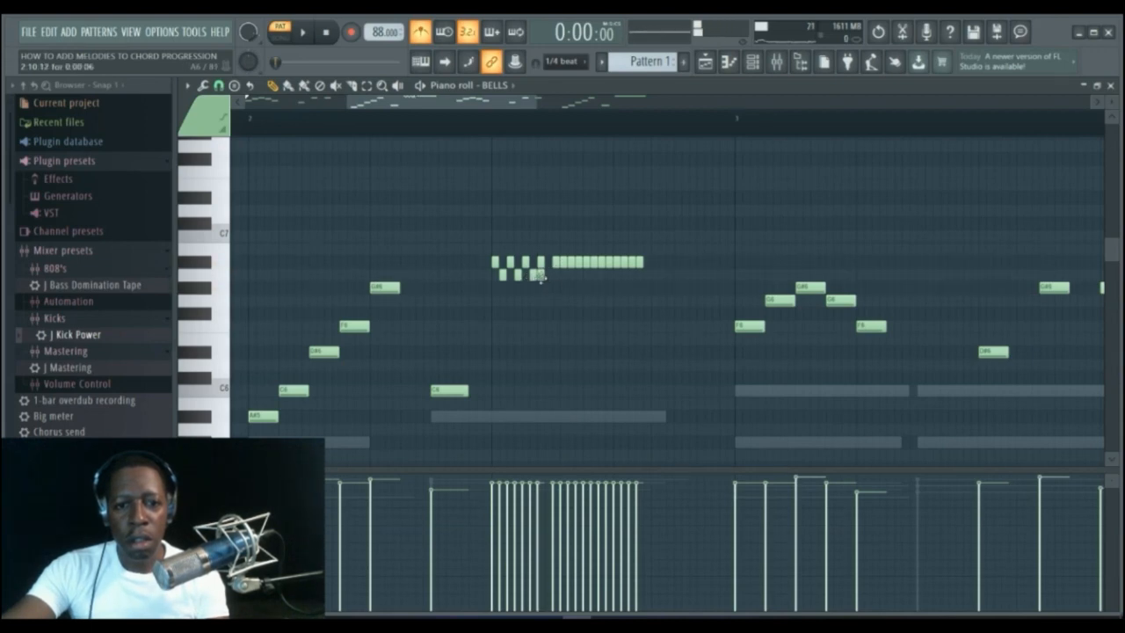
drag(562, 262, 563, 275)
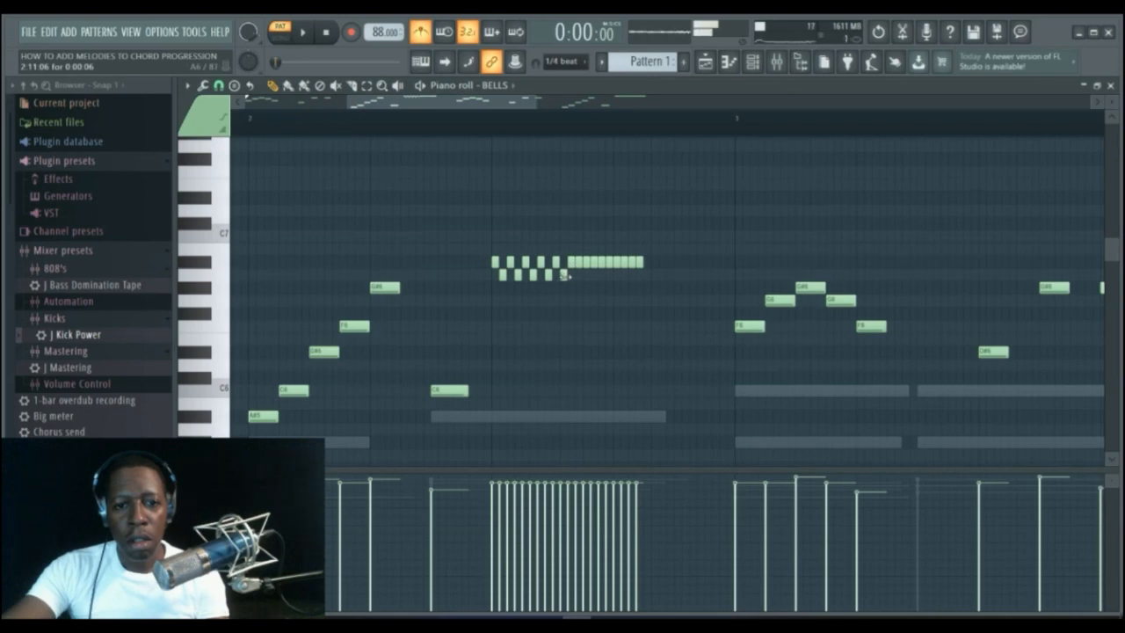
drag(577, 264, 638, 276)
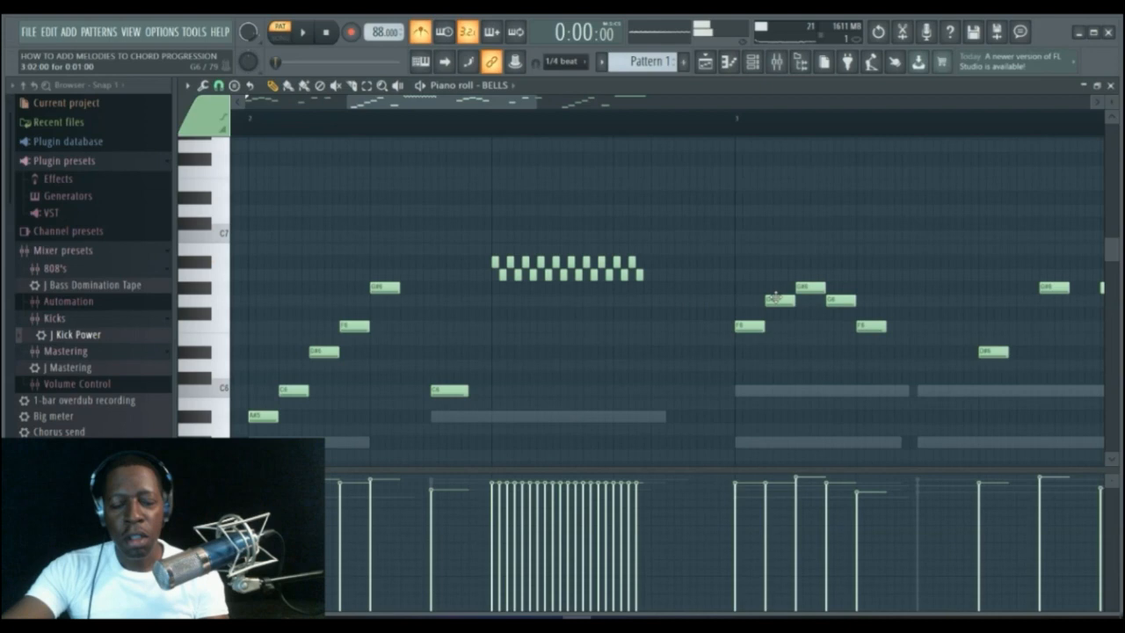
Add a longer A#6 note right after the trill and play the pattern back.
click(649, 262)
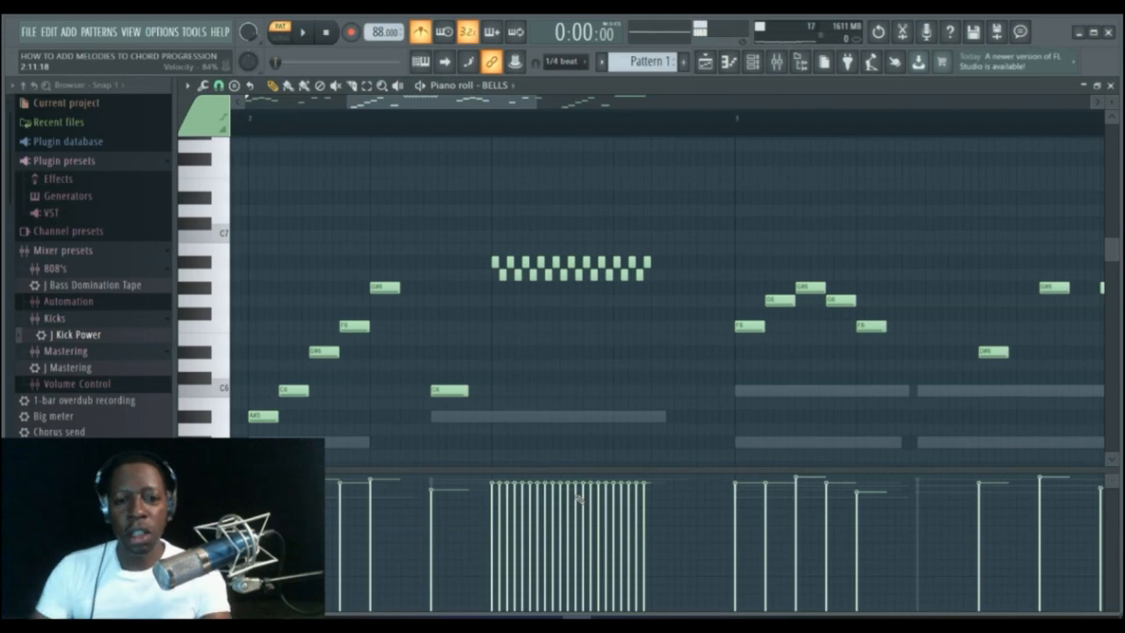
key(space)
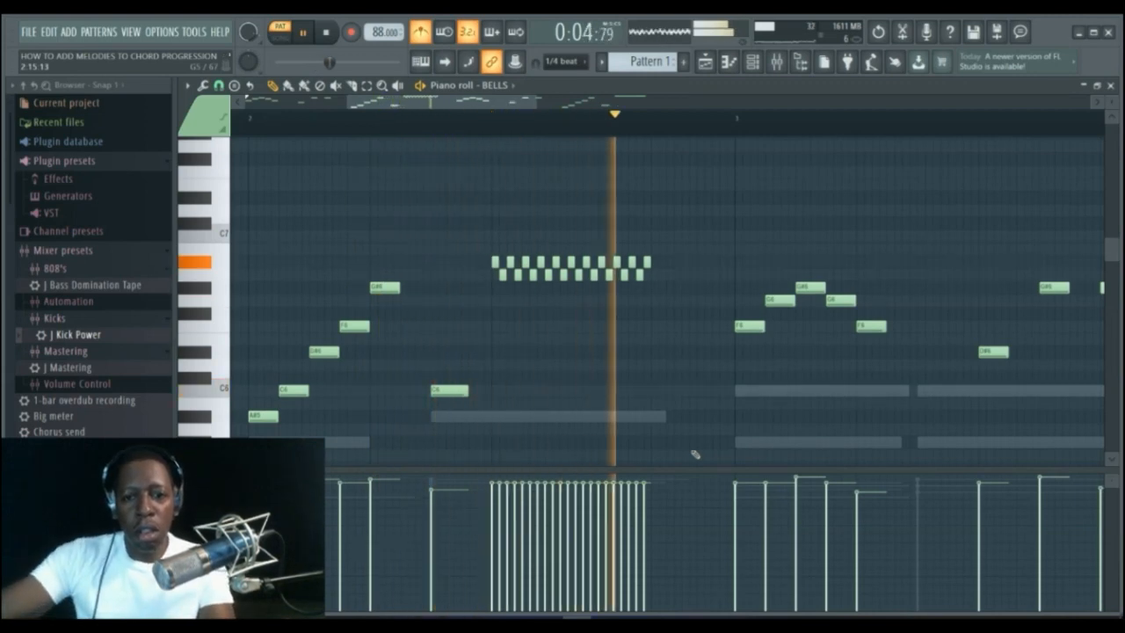
key(space)
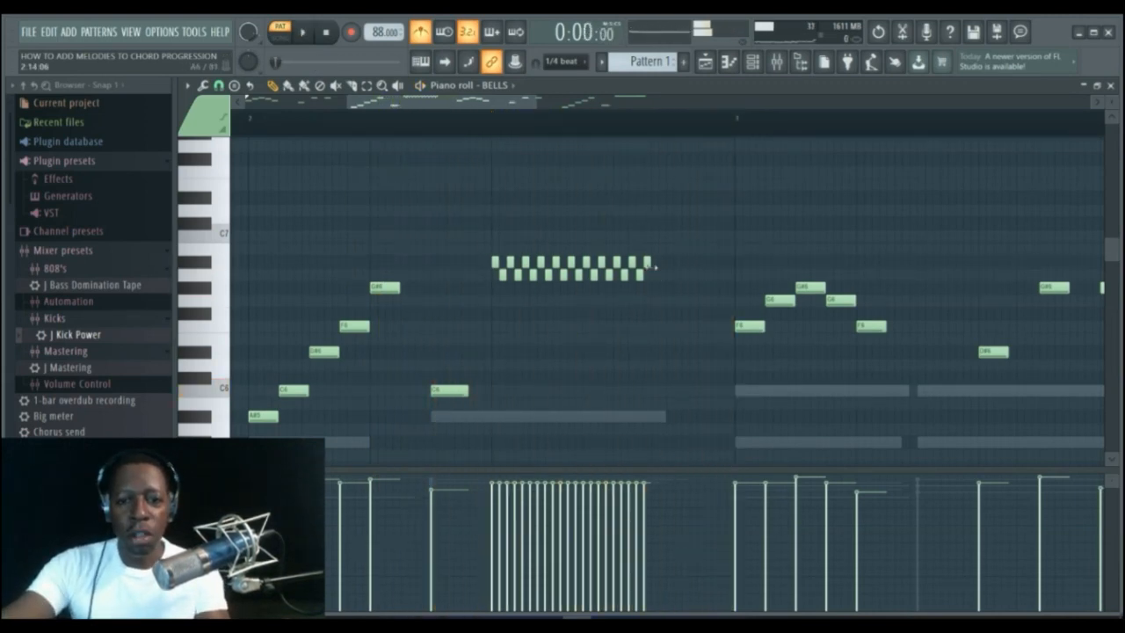
drag(693, 270, 699, 272)
key(space)
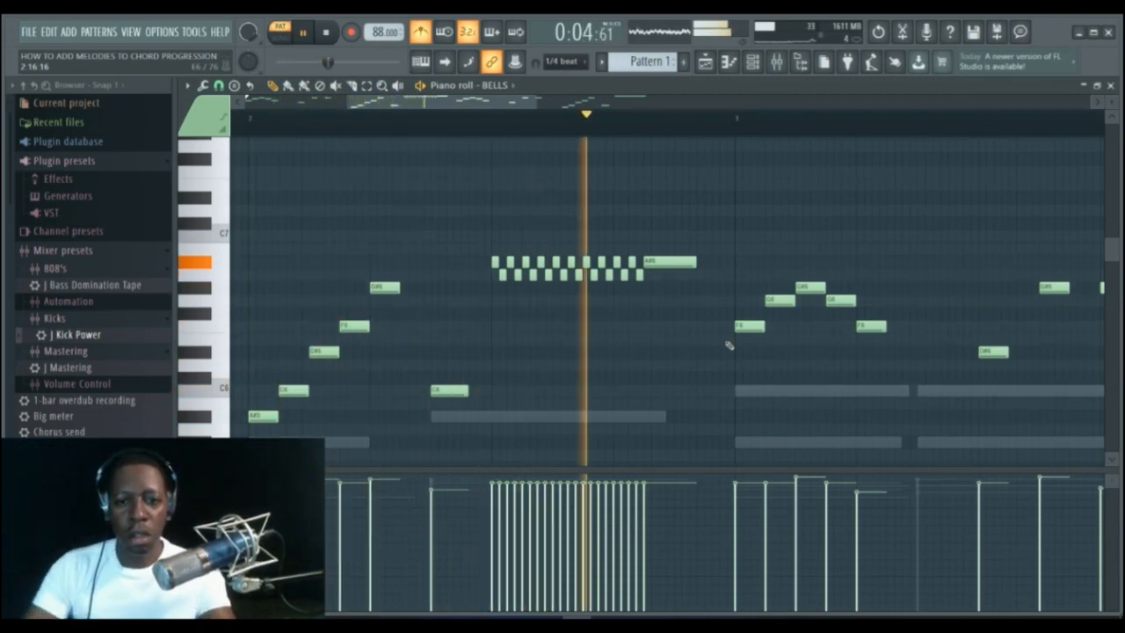
key(space)
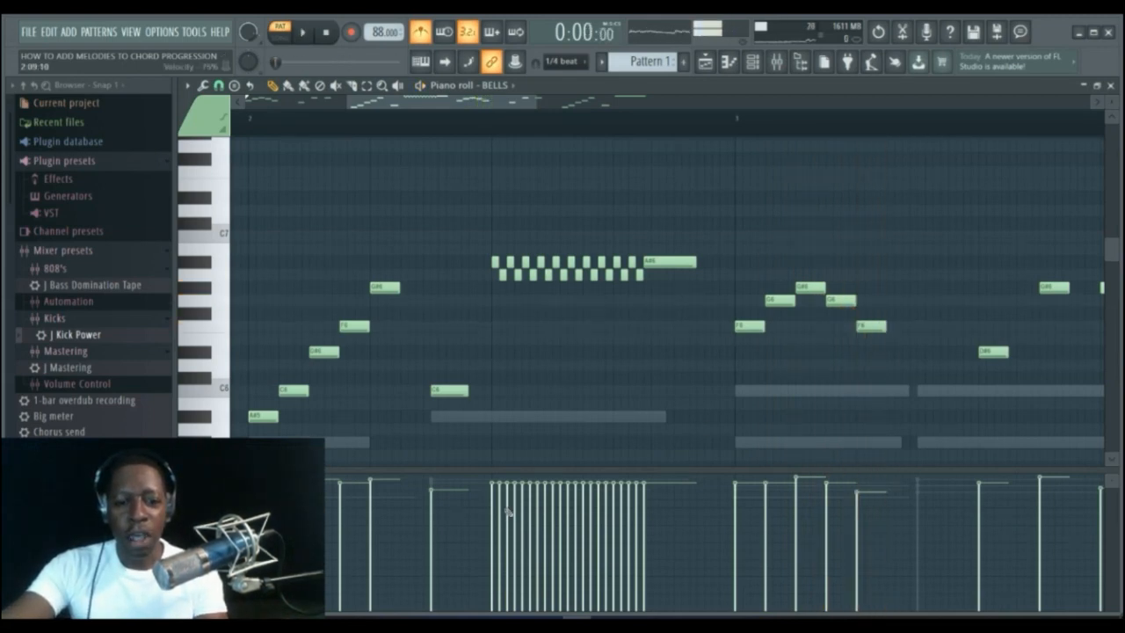
Draw a rising velocity ramp across the trill notes and play the pattern back.
drag(502, 515, 578, 507)
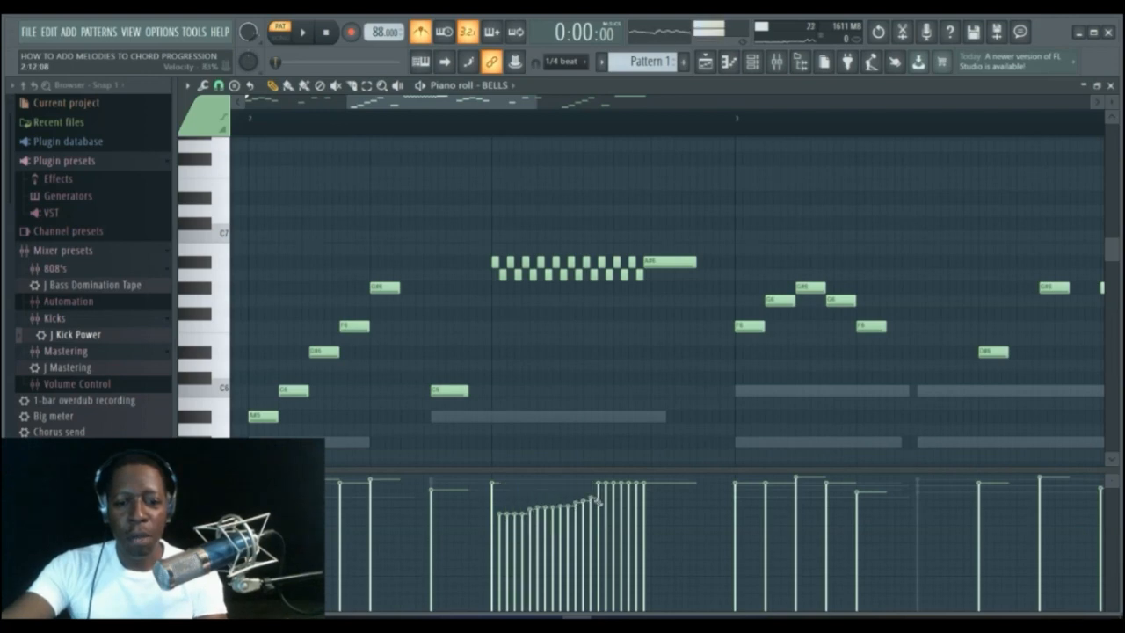
mouse_move(497, 547)
mouse_down()
mouse_move(616, 518)
mouse_move(647, 489)
mouse_up()
drag(496, 492, 498, 495)
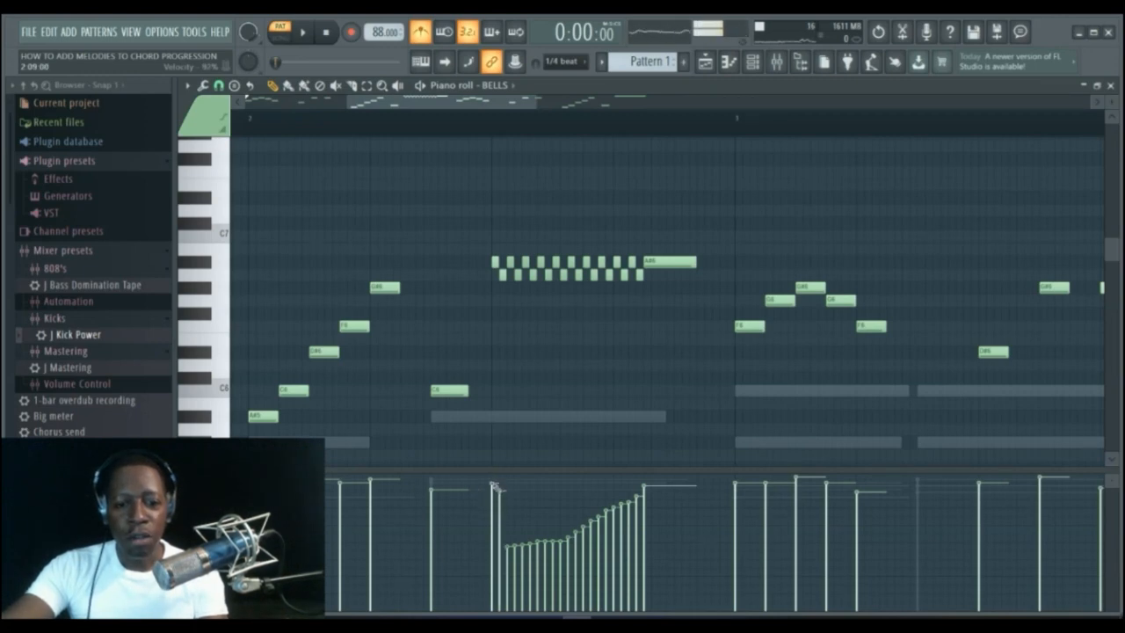
drag(508, 495, 530, 507)
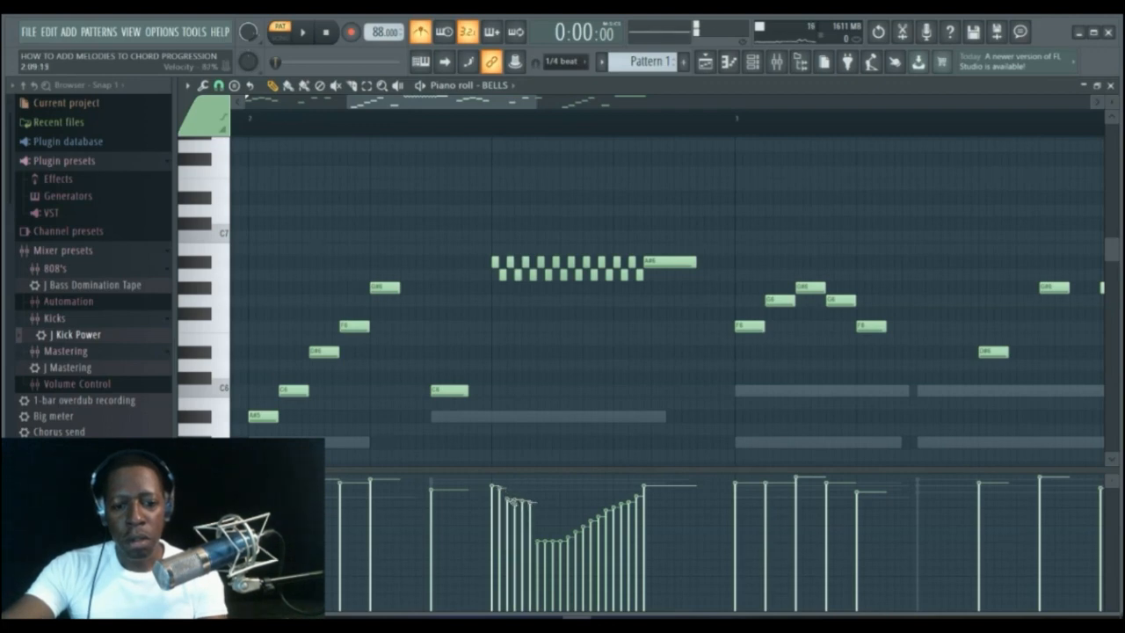
mouse_move(513, 526)
mouse_down()
mouse_move(515, 545)
mouse_move(590, 524)
mouse_move(651, 484)
mouse_move(630, 492)
mouse_move(639, 485)
mouse_up()
key(space)
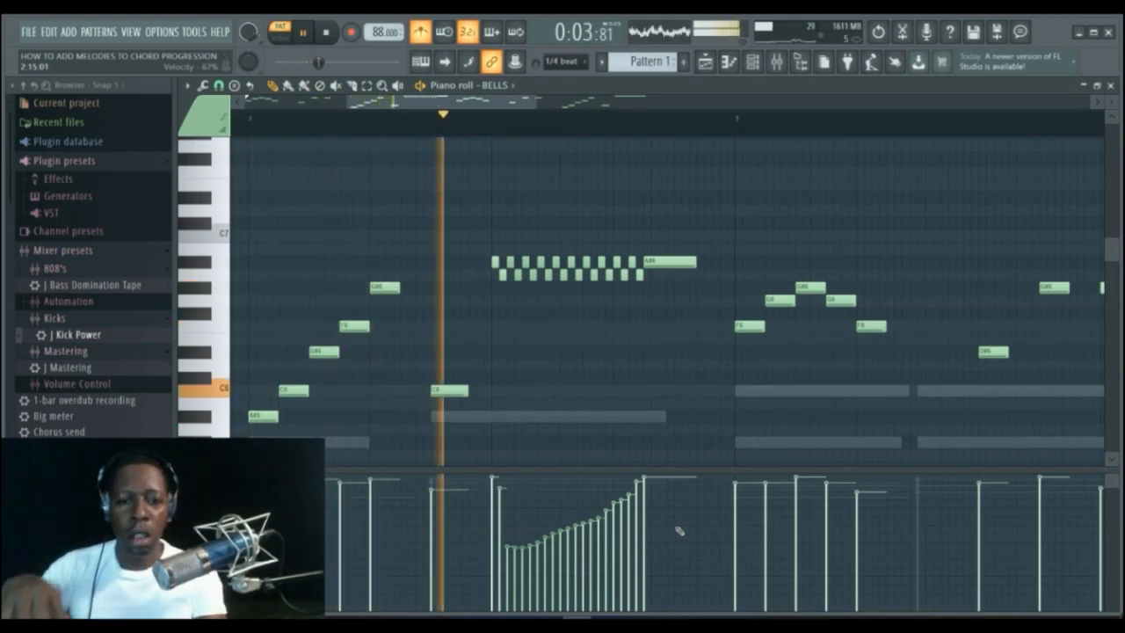
key(space)
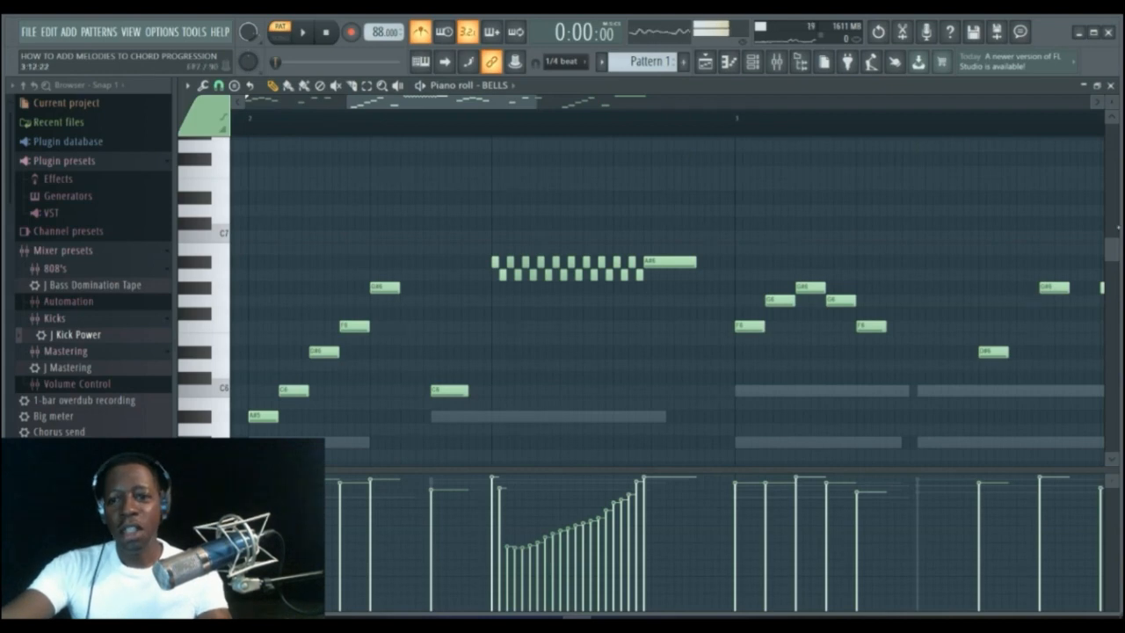
Select the trill notes and the long A#6 note in bar 2 and delete them.
scroll(1114, 255, up, 3)
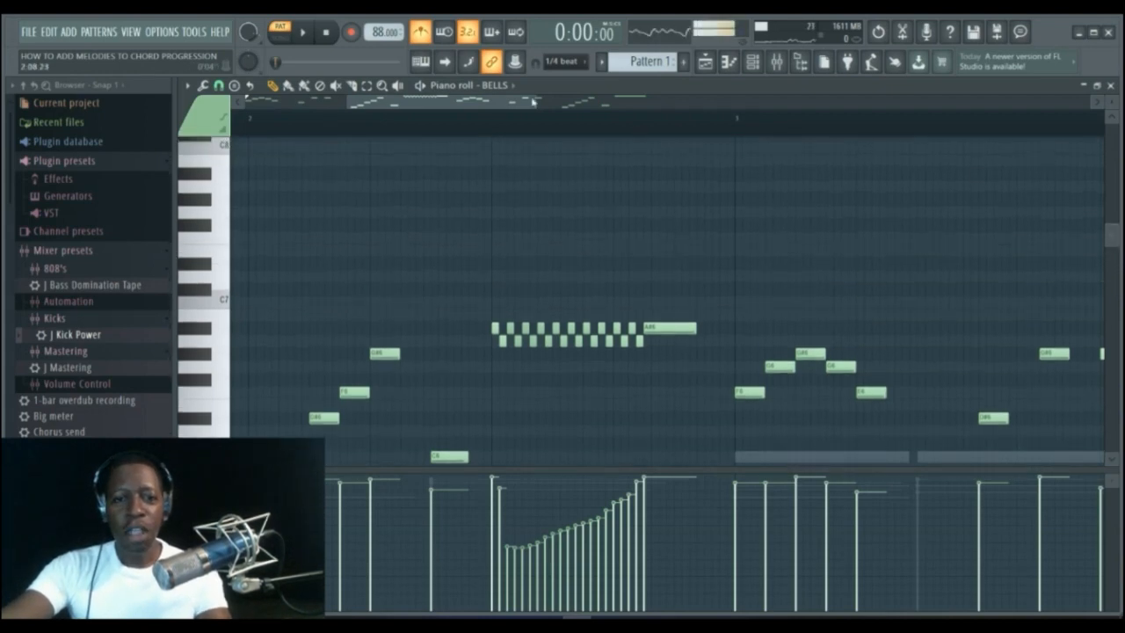
drag(539, 100, 555, 100)
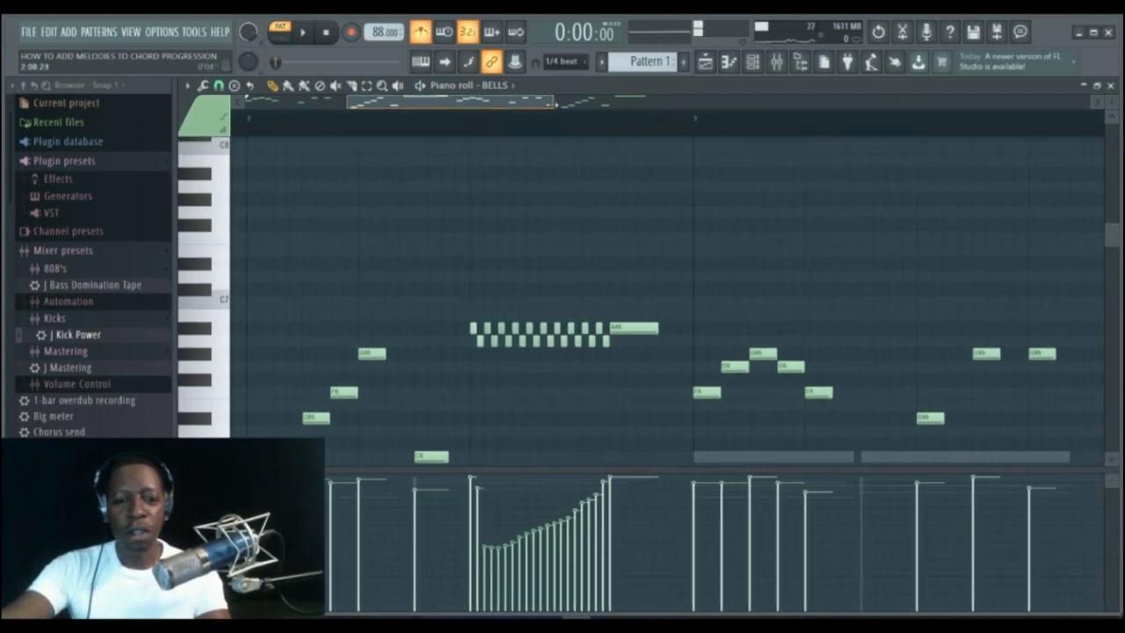
click(367, 85)
drag(466, 299, 662, 398)
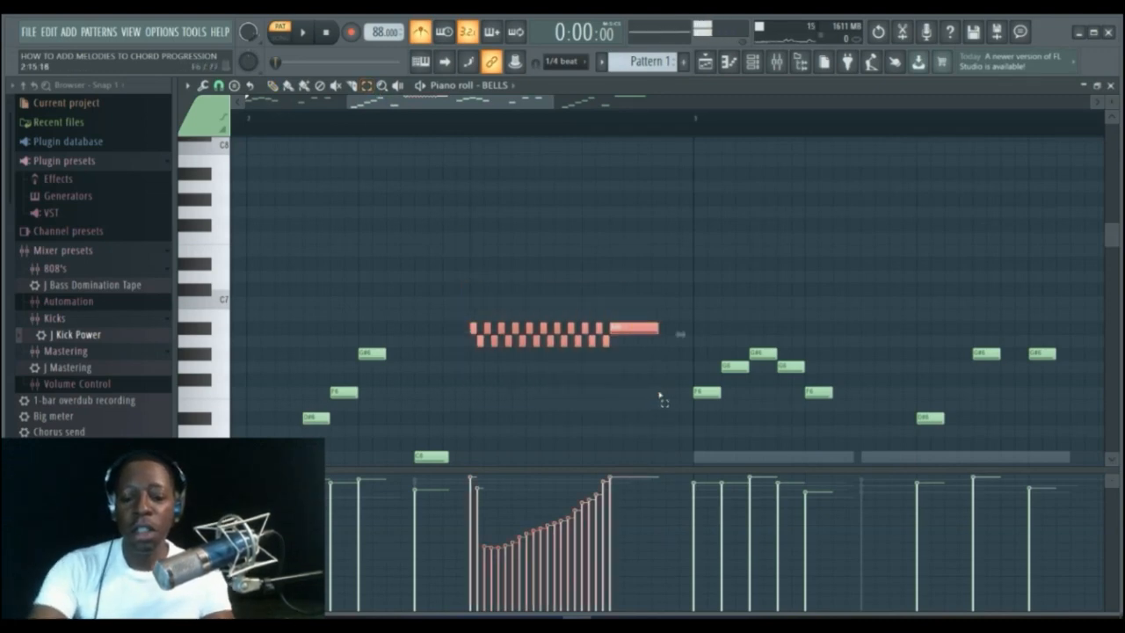
key(Delete)
Zoom out to show bars 1 to 5 and set the piano roll snap to 1/4 beat.
drag(554, 106, 869, 102)
mouse_move(1113, 239)
mouse_down()
mouse_move(1117, 219)
mouse_move(1113, 246)
mouse_up()
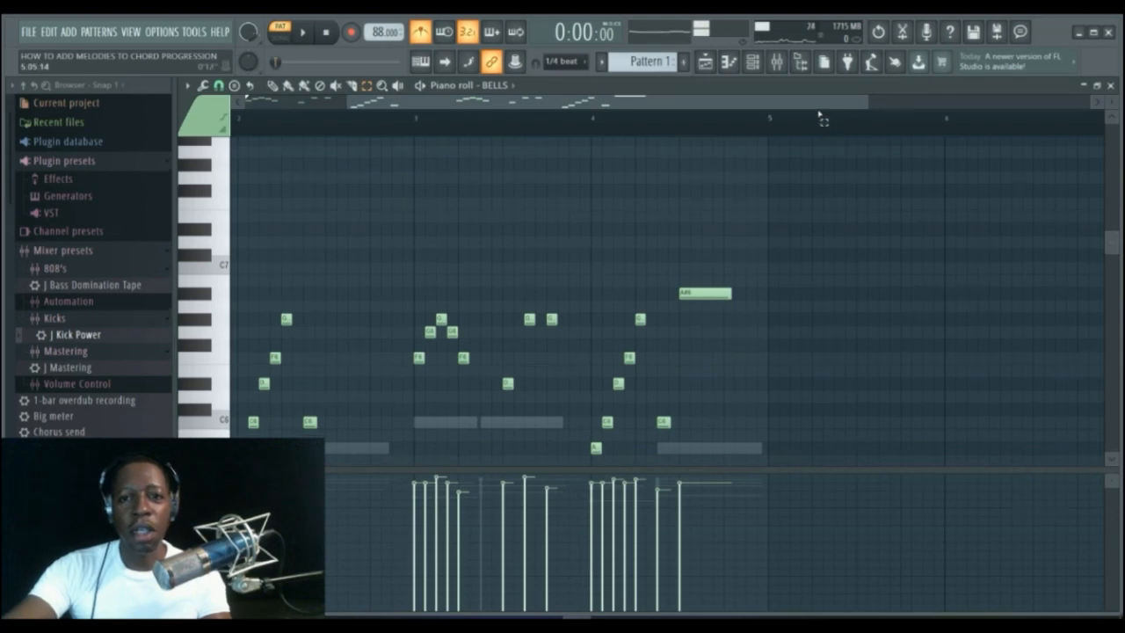
drag(813, 103, 695, 103)
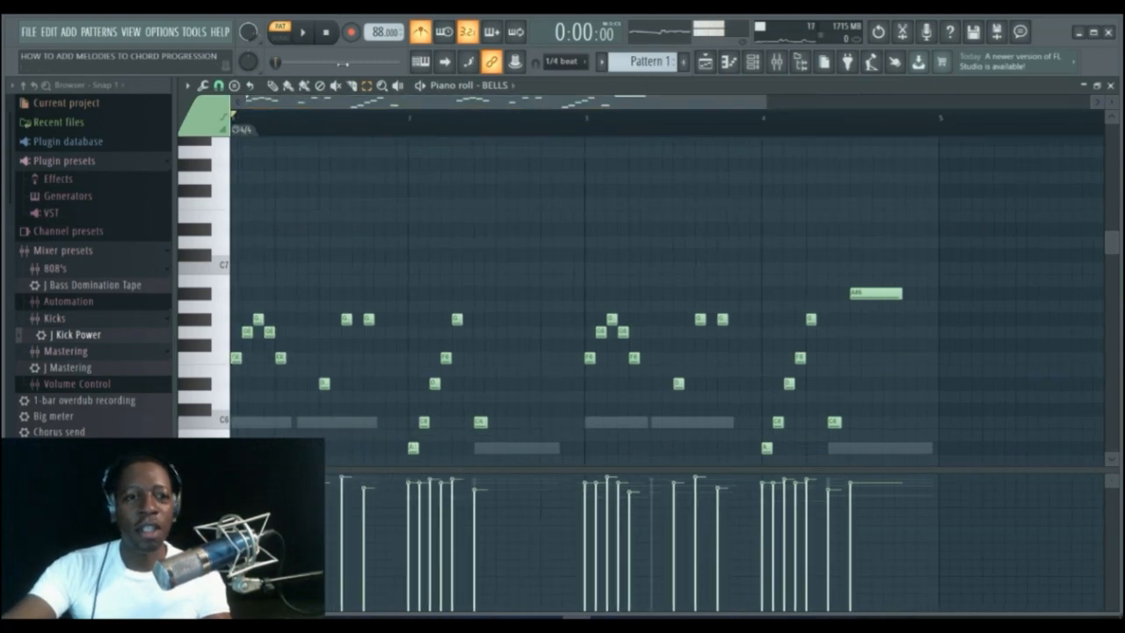
click(218, 85)
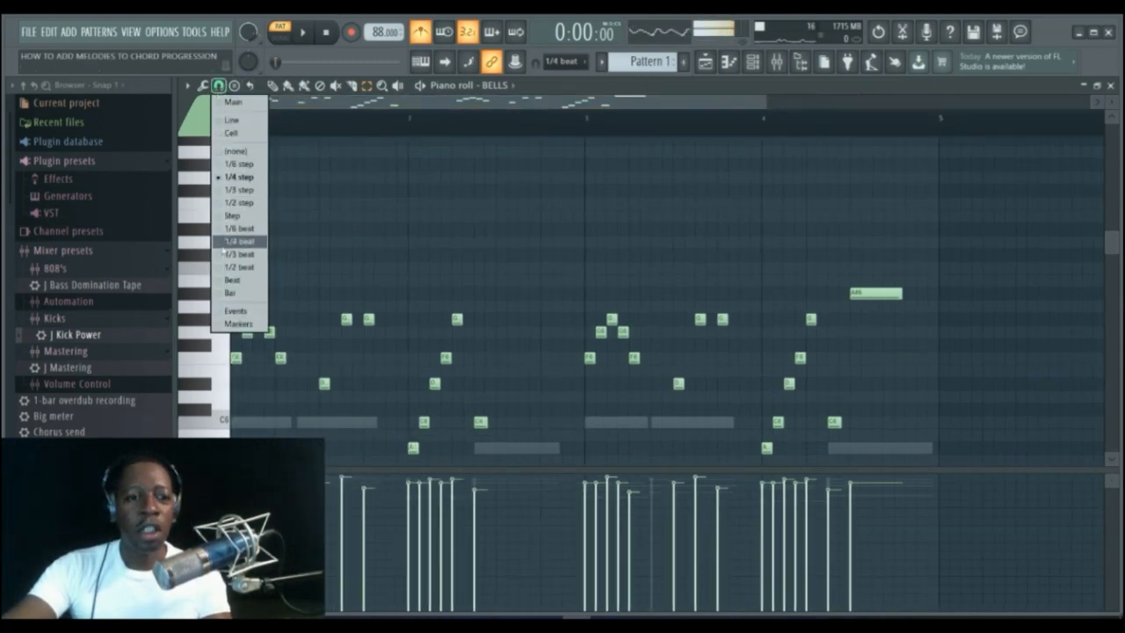
click(230, 242)
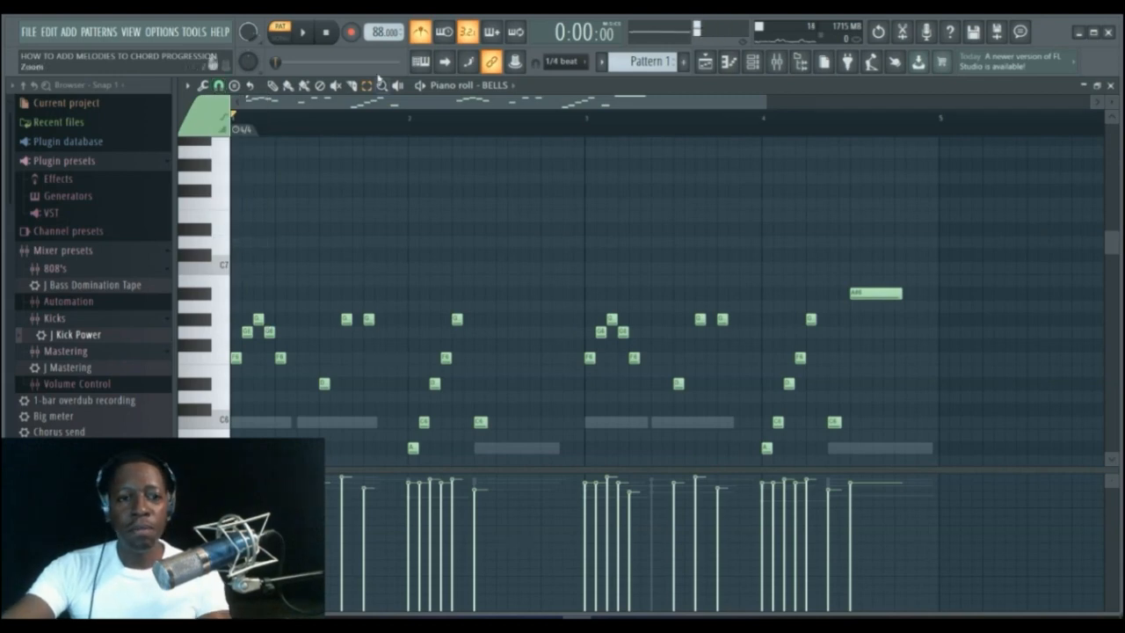
Draw an A#6 note in bar 2 about one beat long and play the melody back.
click(273, 85)
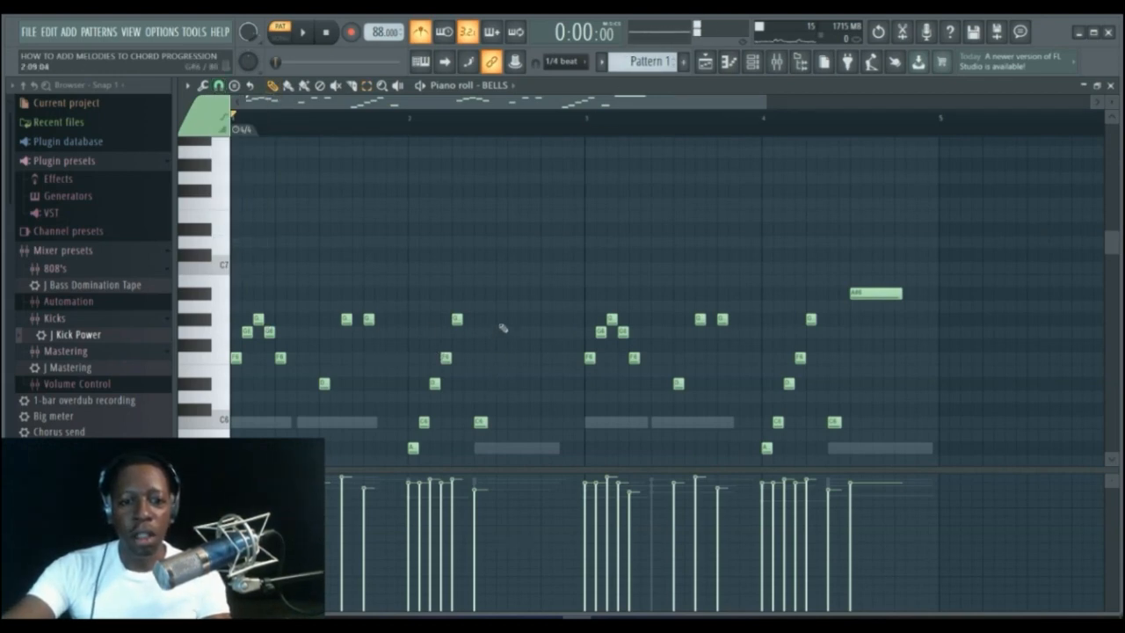
click(499, 295)
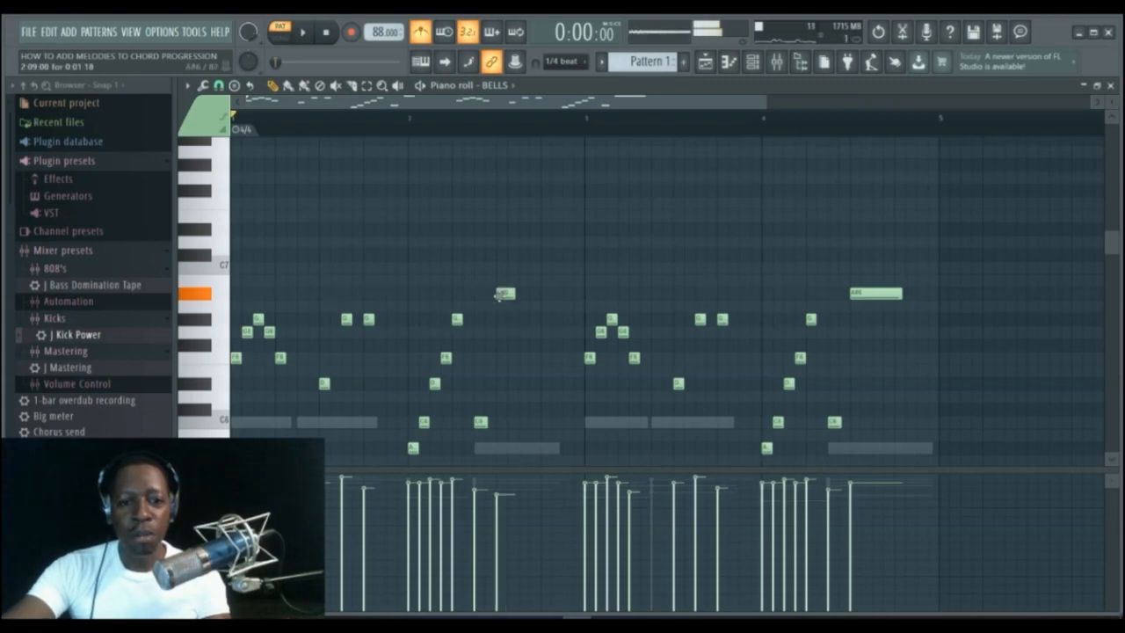
drag(516, 295, 548, 300)
key(space)
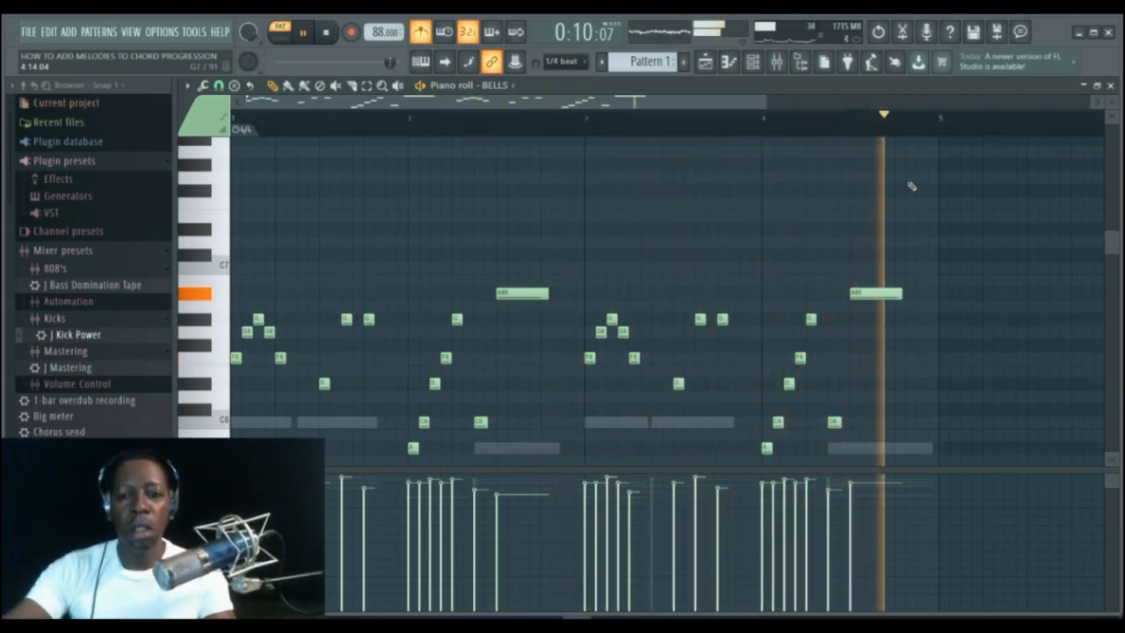
key(space)
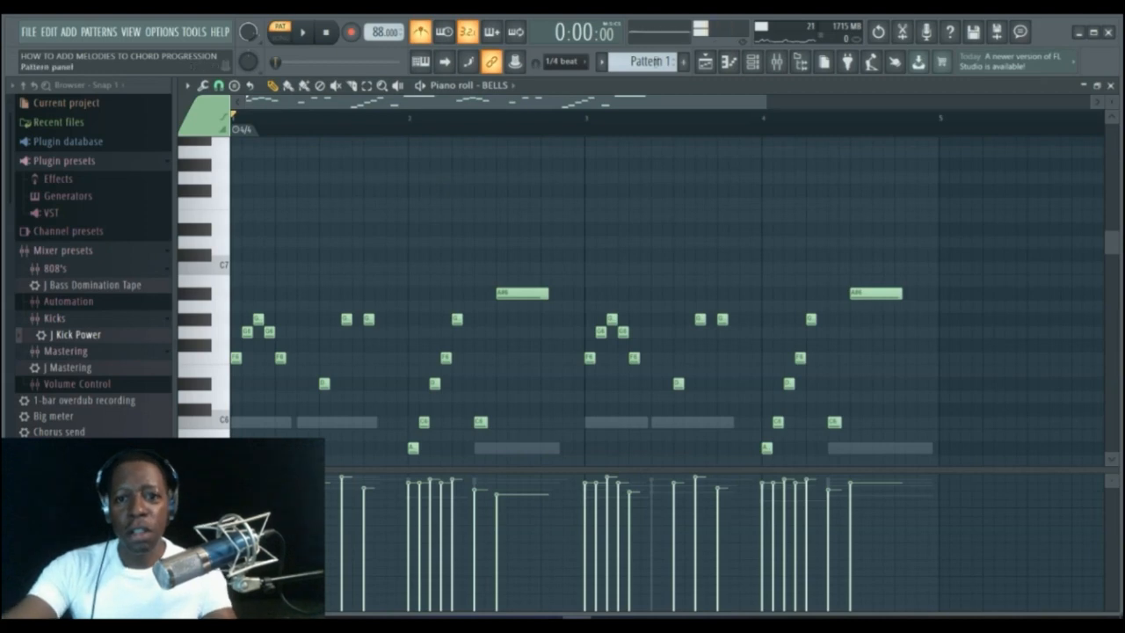
Audition the bar-1 melody notes one by one.
mouse_move(1109, 250)
mouse_down()
mouse_move(1109, 284)
mouse_move(1109, 271)
mouse_up()
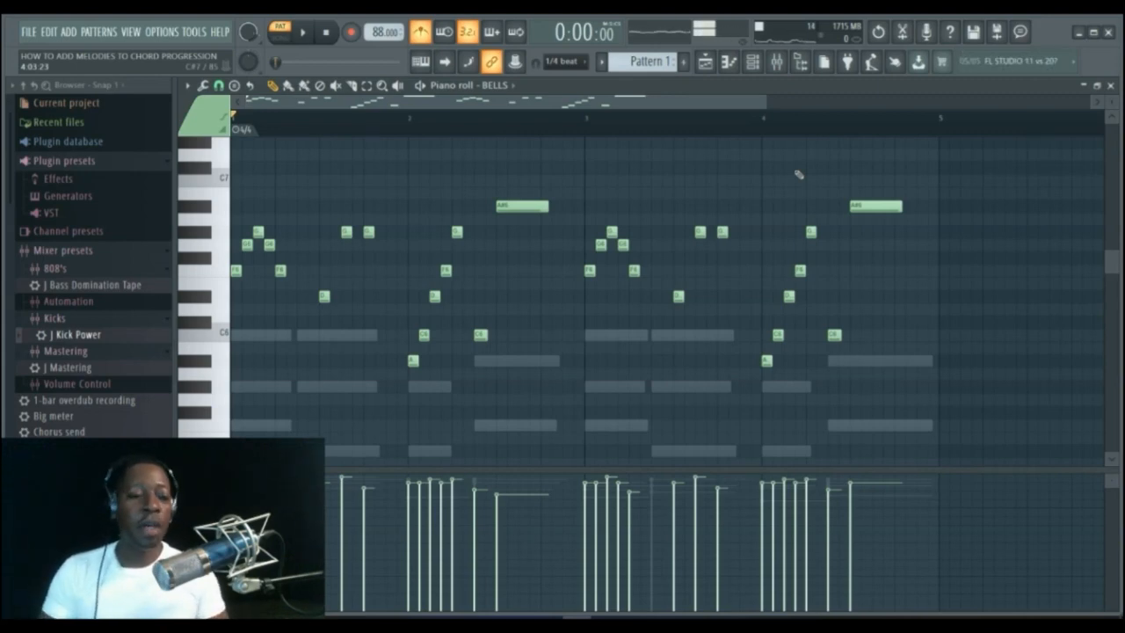
click(244, 250)
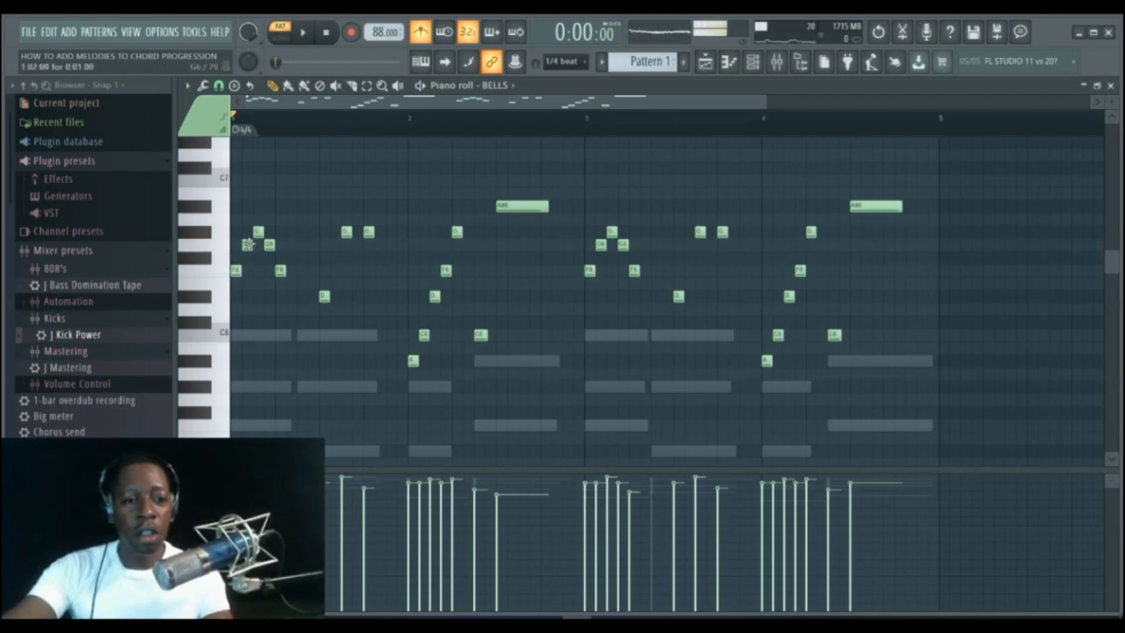
click(248, 244)
click(258, 232)
click(269, 245)
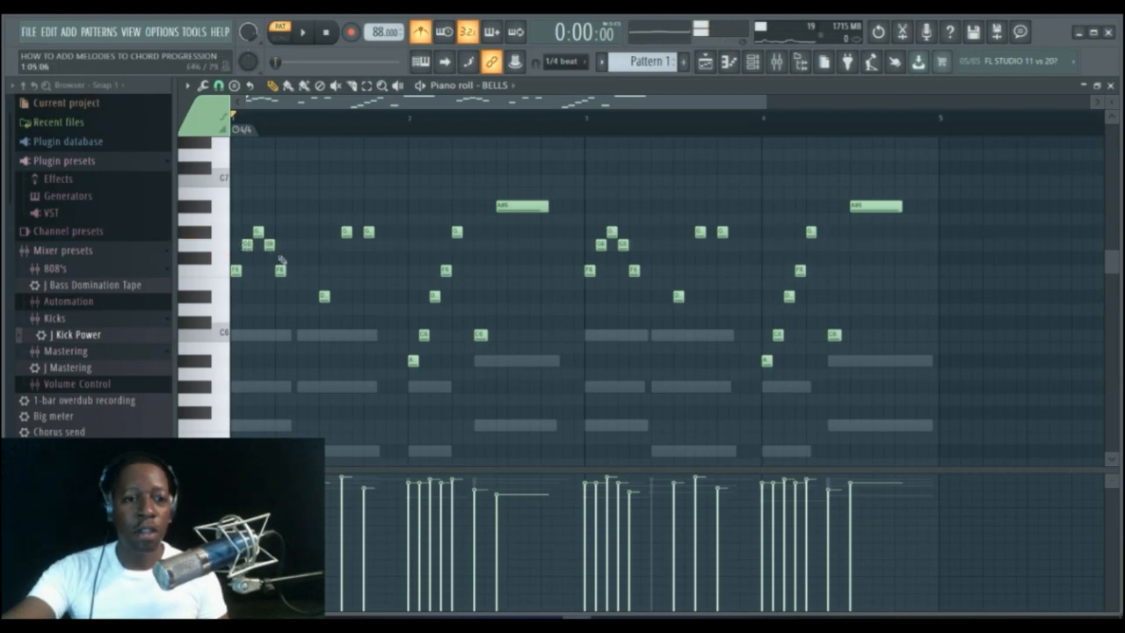
click(247, 247)
click(258, 232)
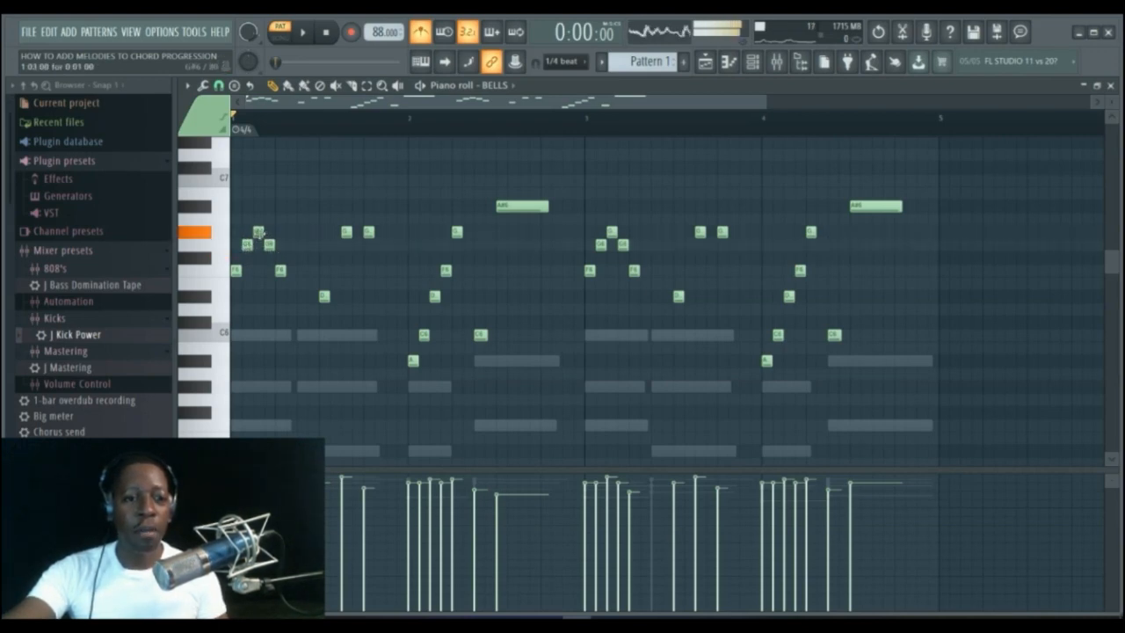
click(269, 245)
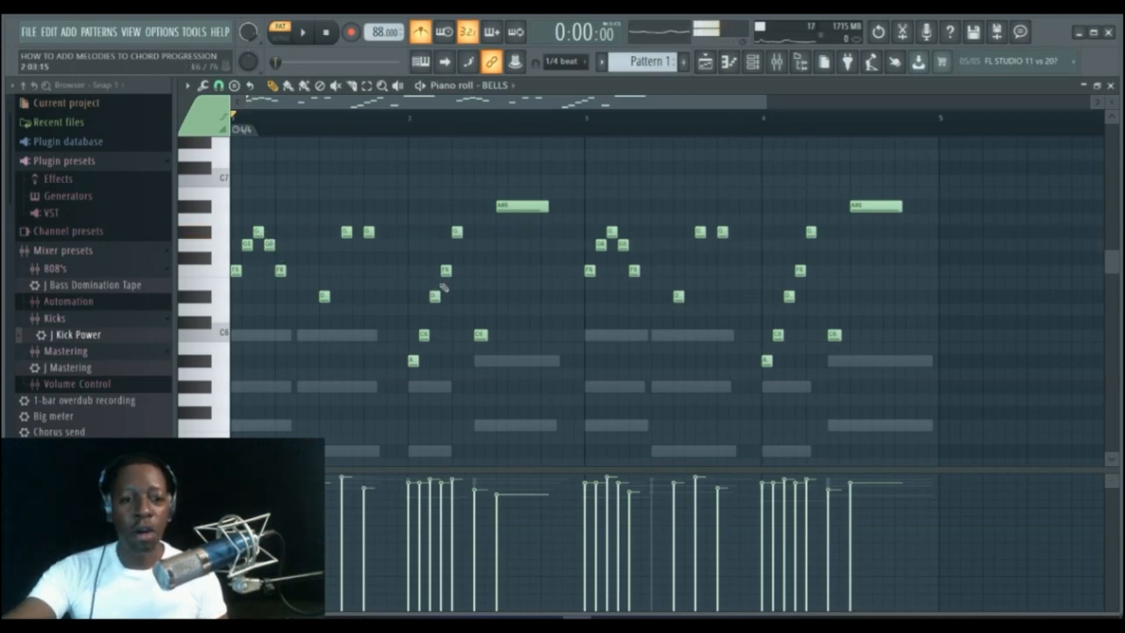
Audition the bar-2 melody notes one by one.
click(414, 361)
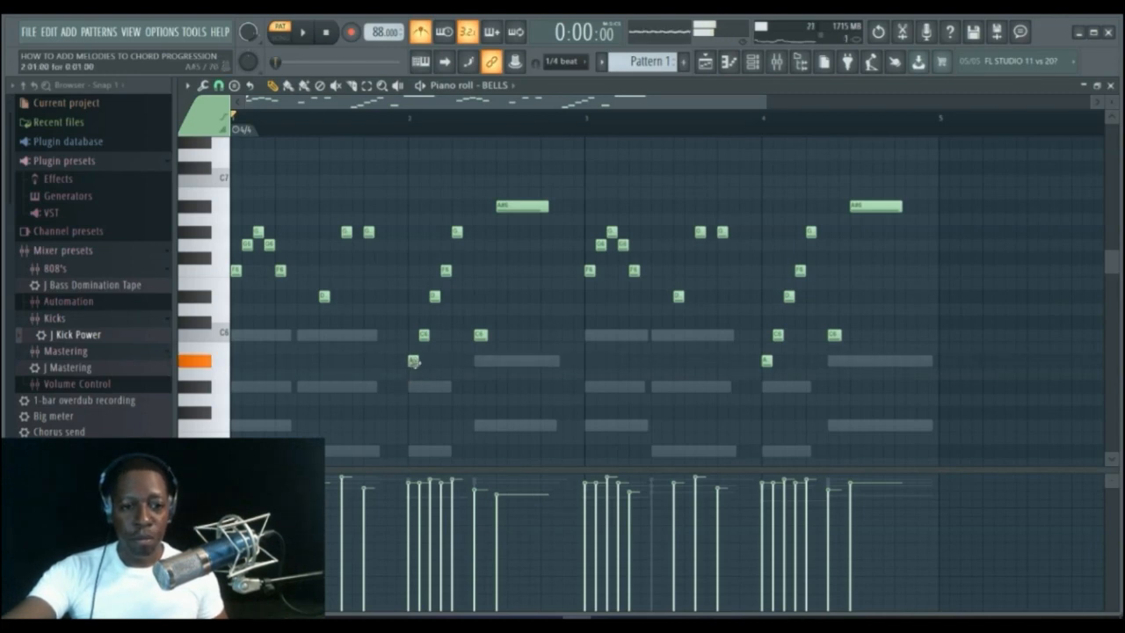
click(414, 362)
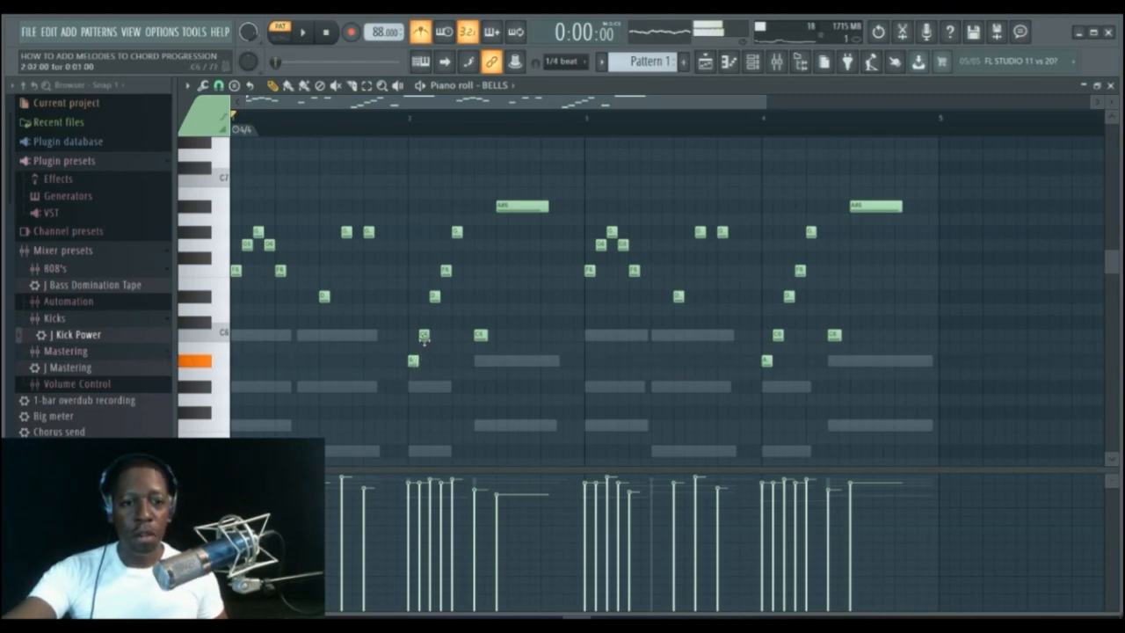
click(425, 335)
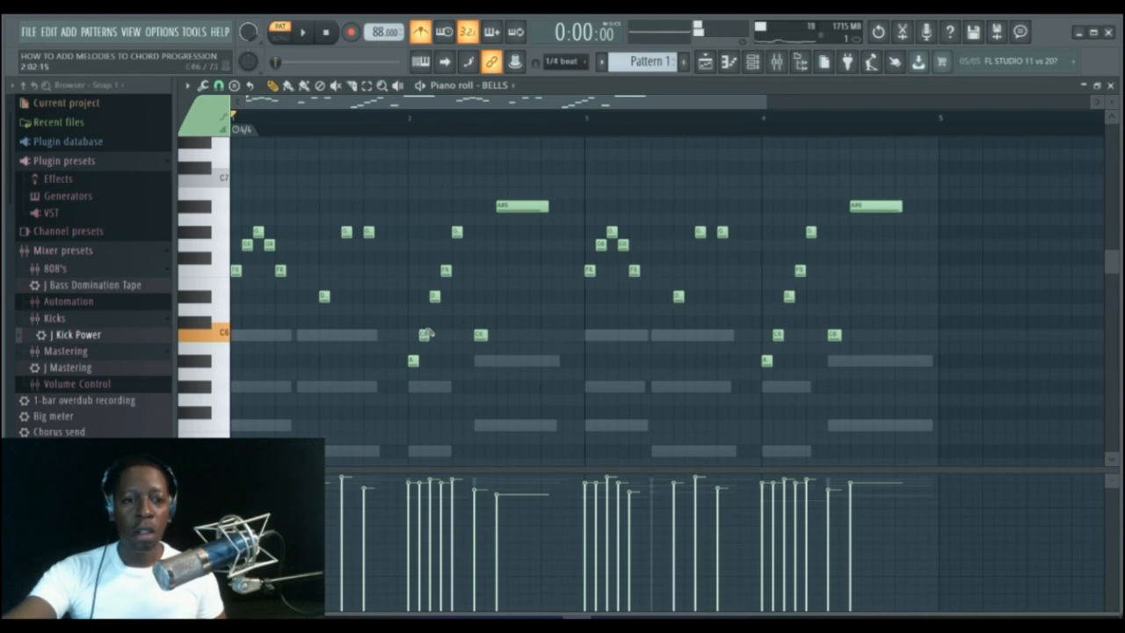
click(434, 297)
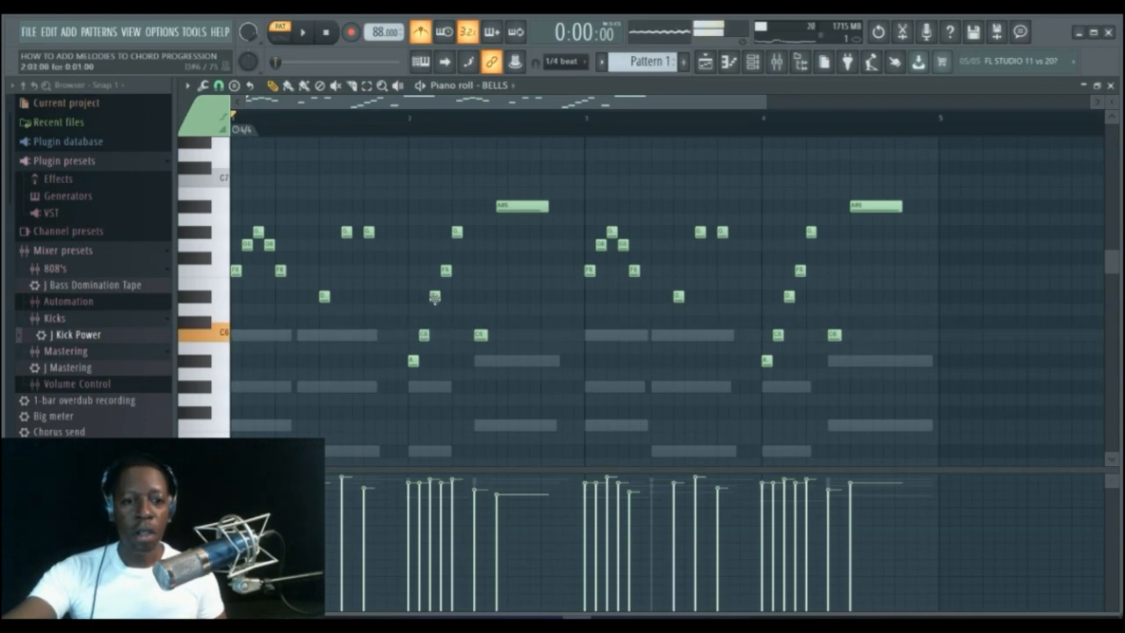
click(434, 297)
click(447, 274)
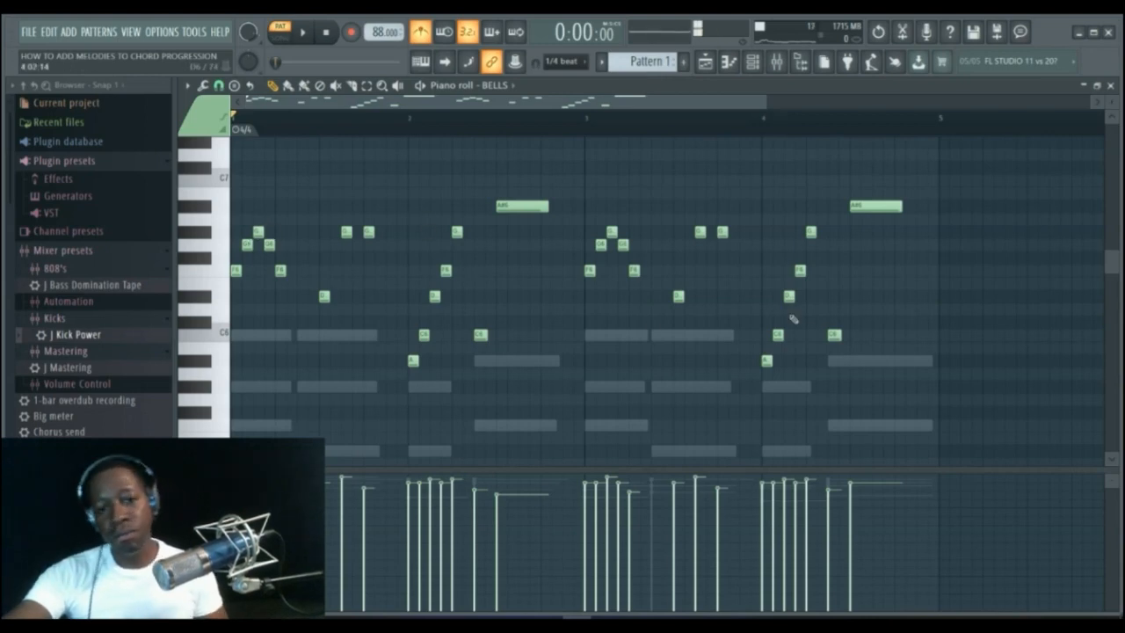
mouse_move(1109, 265)
mouse_down()
mouse_move(1112, 273)
mouse_move(1115, 245)
mouse_move(1113, 260)
mouse_up()
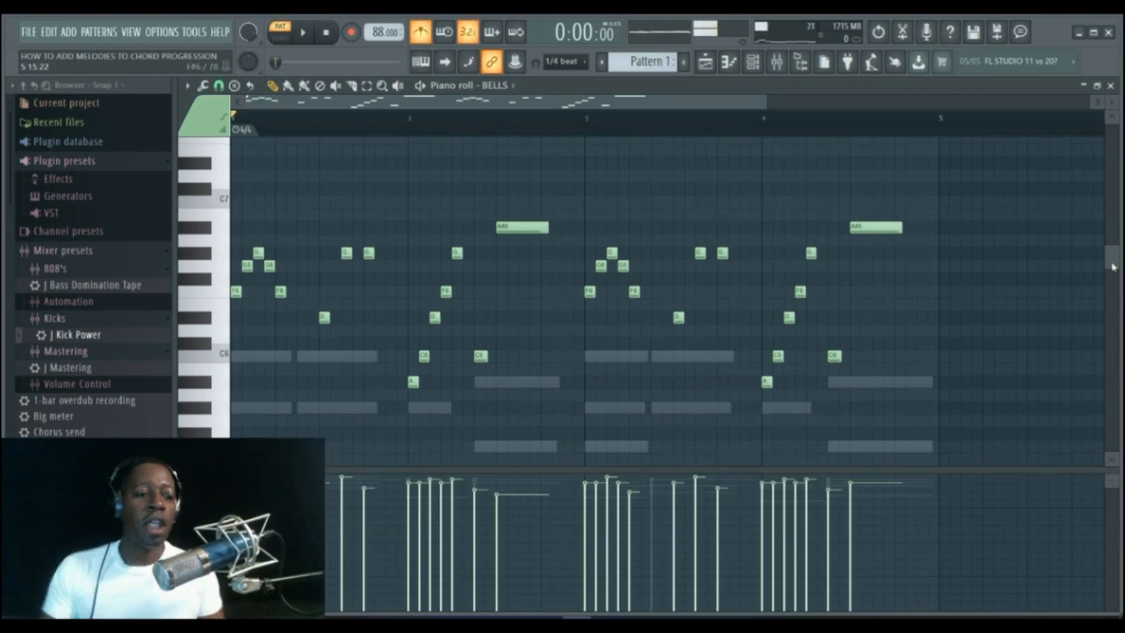